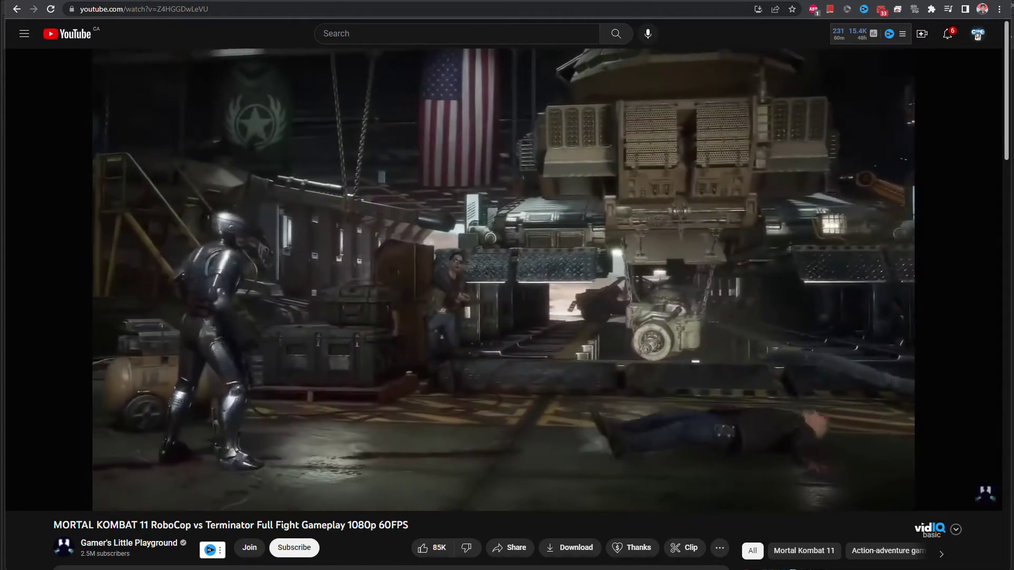
# - Replay the RoboCop vs Terminator fight from a few seconds earlier and pause it around 2:43
pyautogui.click(44, 312)
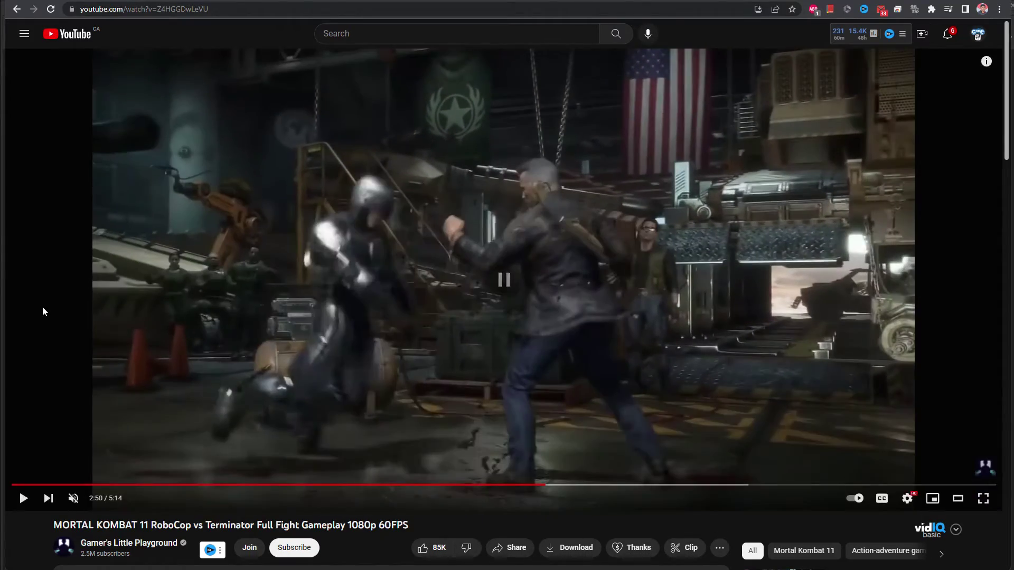
pyautogui.click(44, 311)
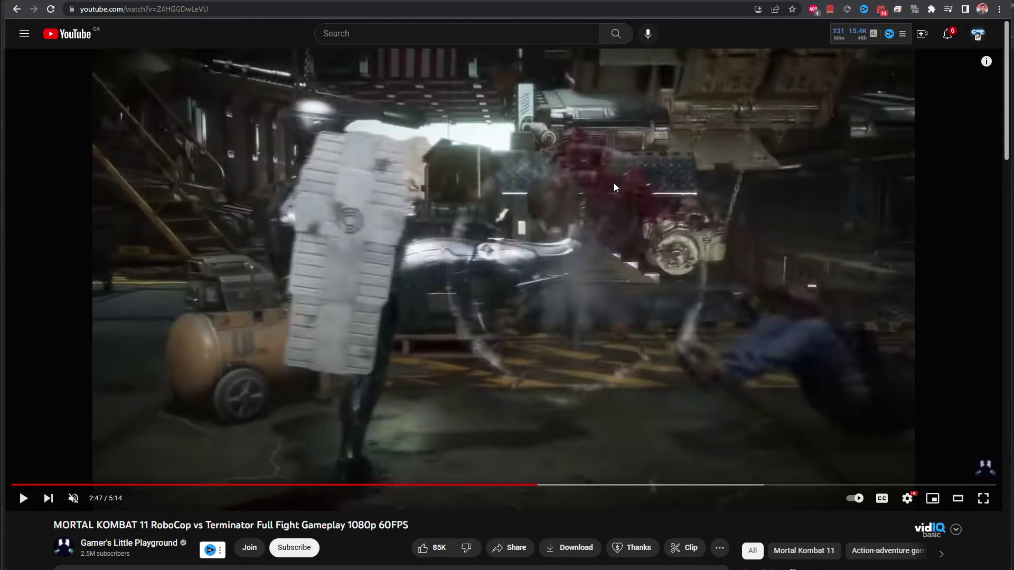
pyautogui.click(446, 284)
pyautogui.press('Left')
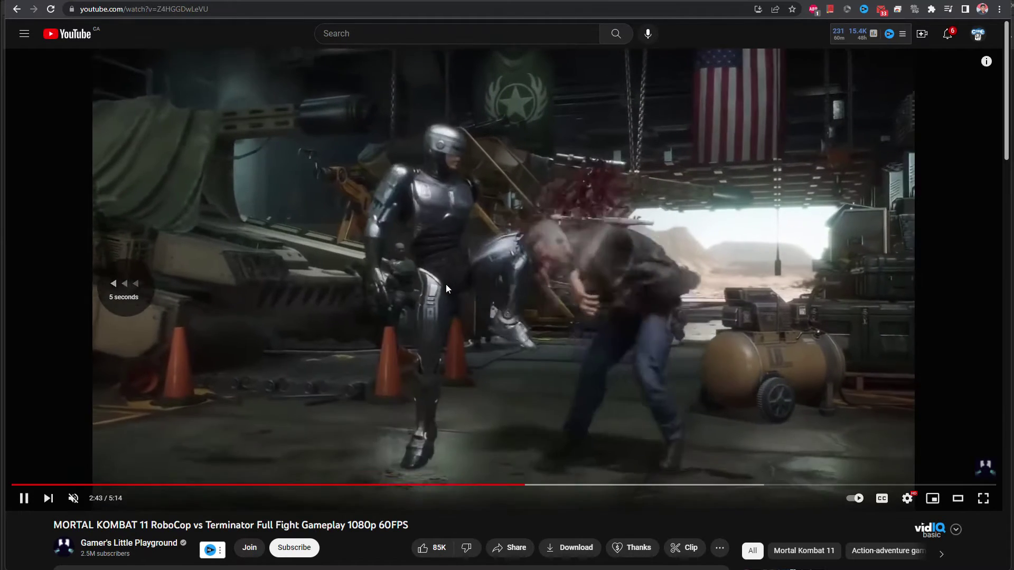
pyautogui.click(446, 284)
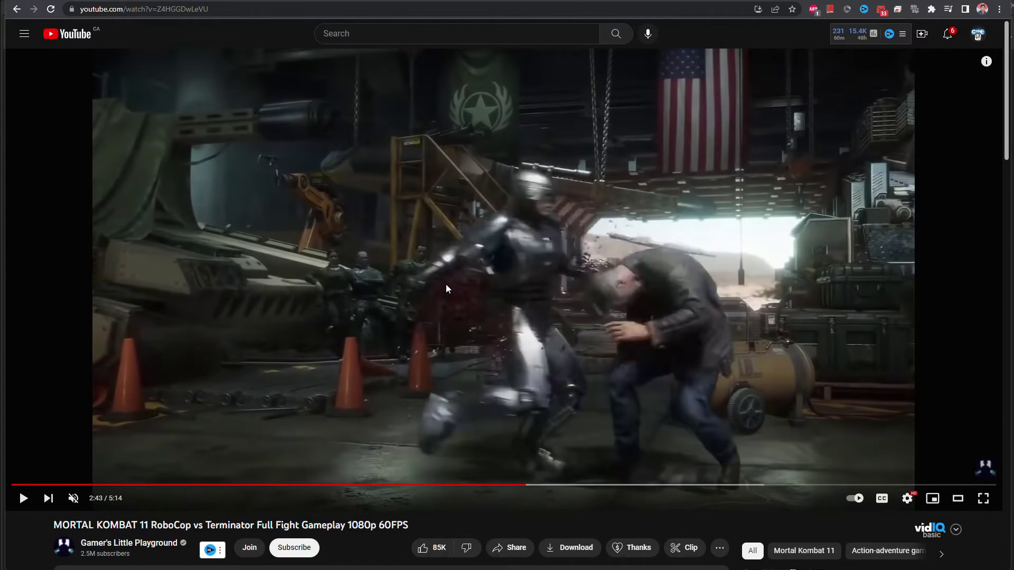
# - Set the video's playback speed to 0.25
pyautogui.click(906, 499)
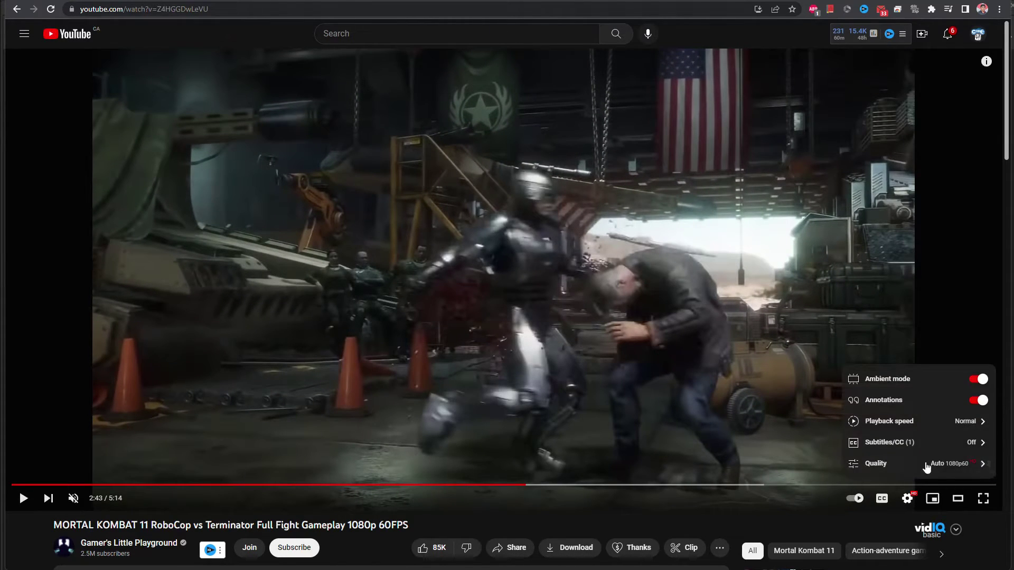
pyautogui.click(892, 421)
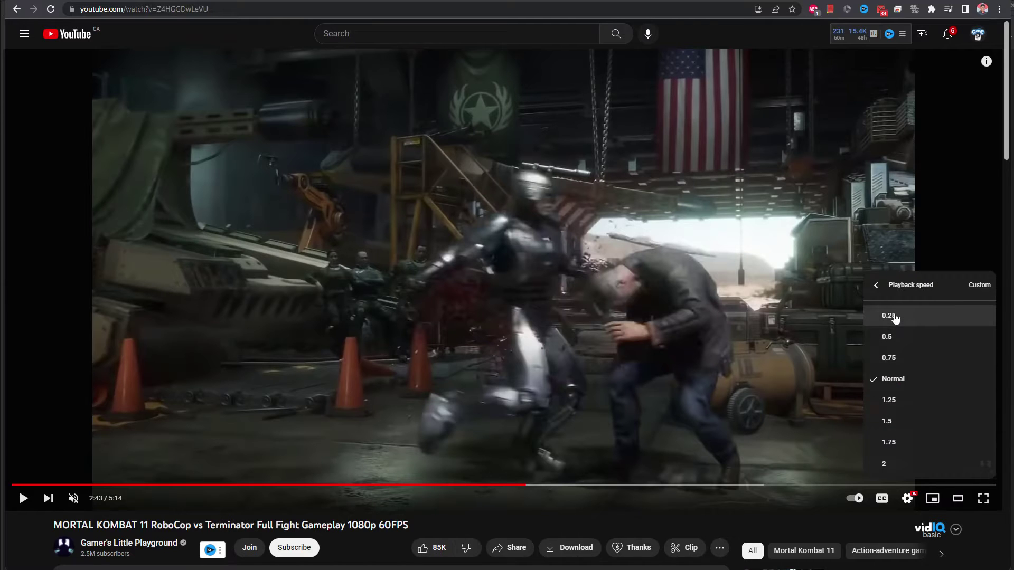
pyautogui.click(871, 317)
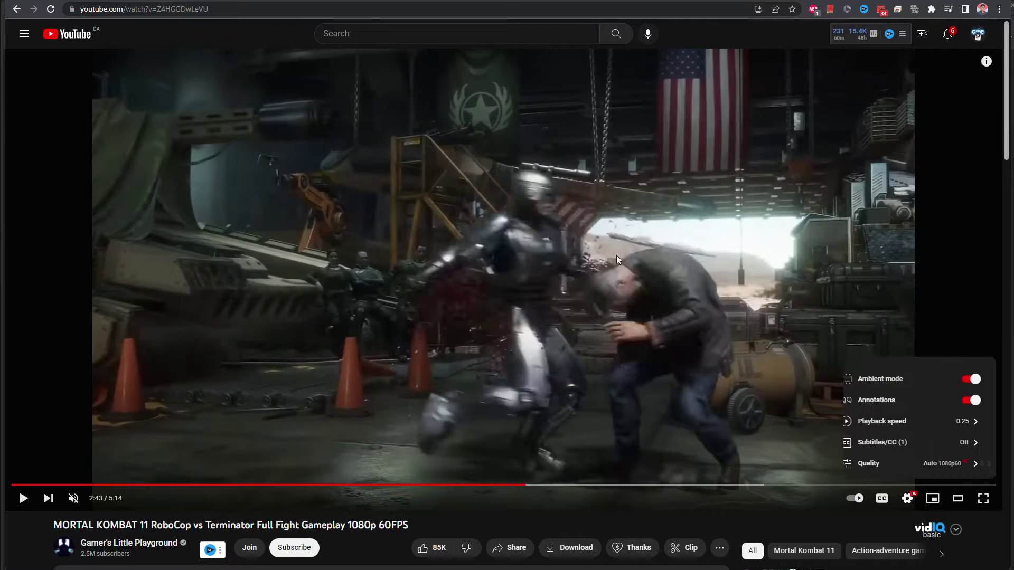
pyautogui.click(512, 497)
# - Examine the hit impact effects in slow motion, rewinding and pausing on the blows between 2:43 and 2:45
pyautogui.click(417, 282)
pyautogui.click(418, 282)
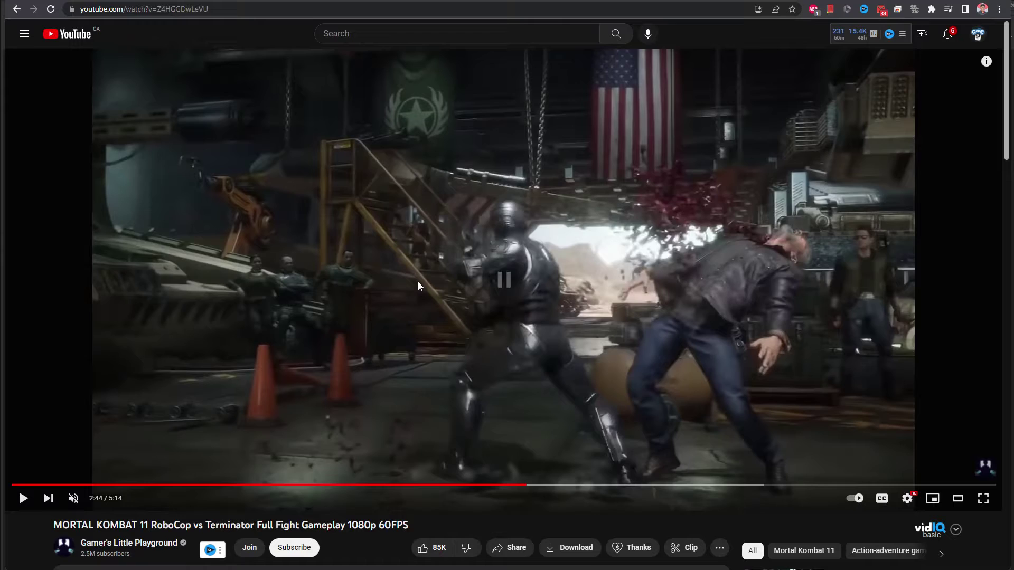
pyautogui.press('Left')
pyautogui.press('space')
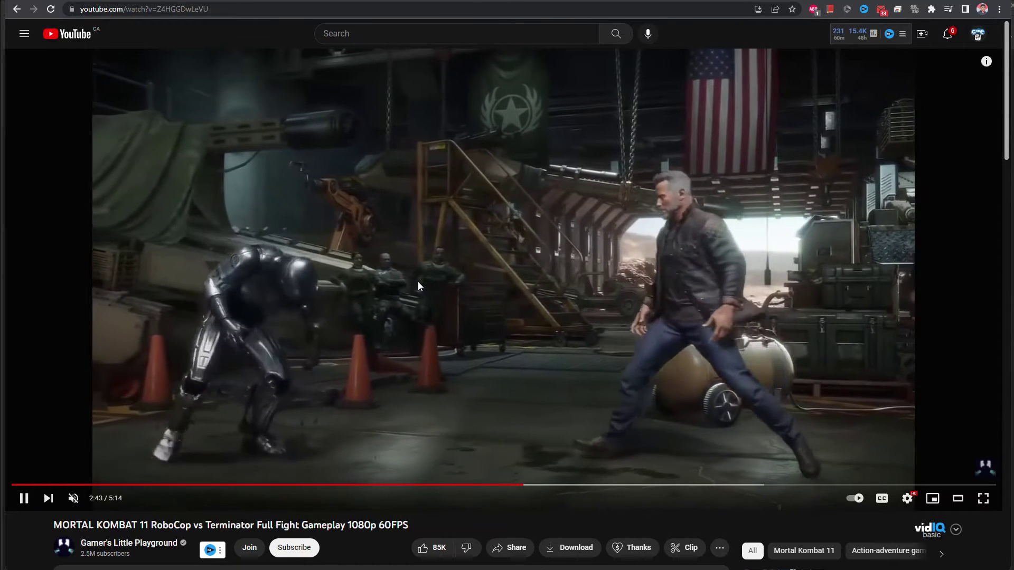
pyautogui.press('space')
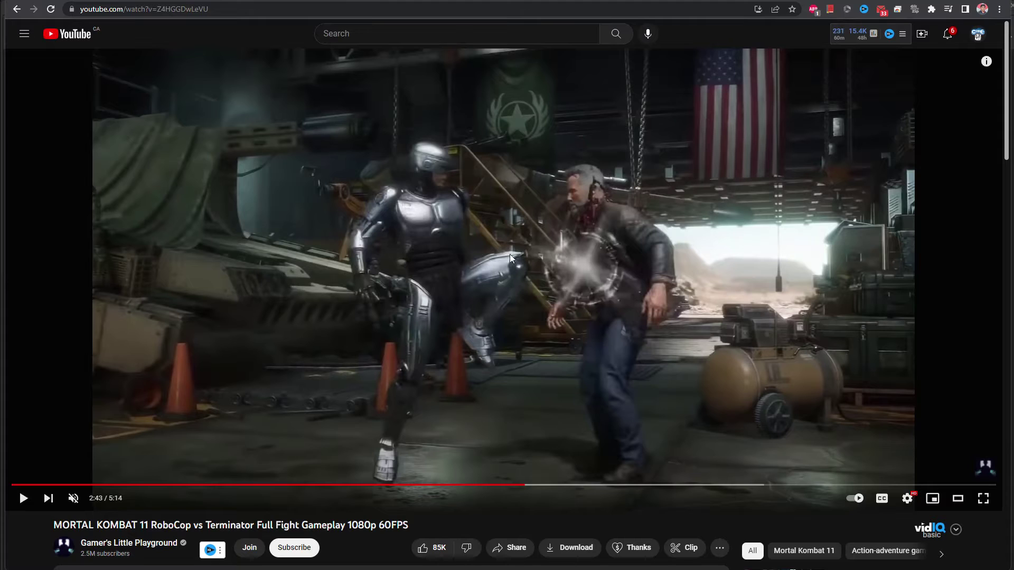
pyautogui.click(582, 266)
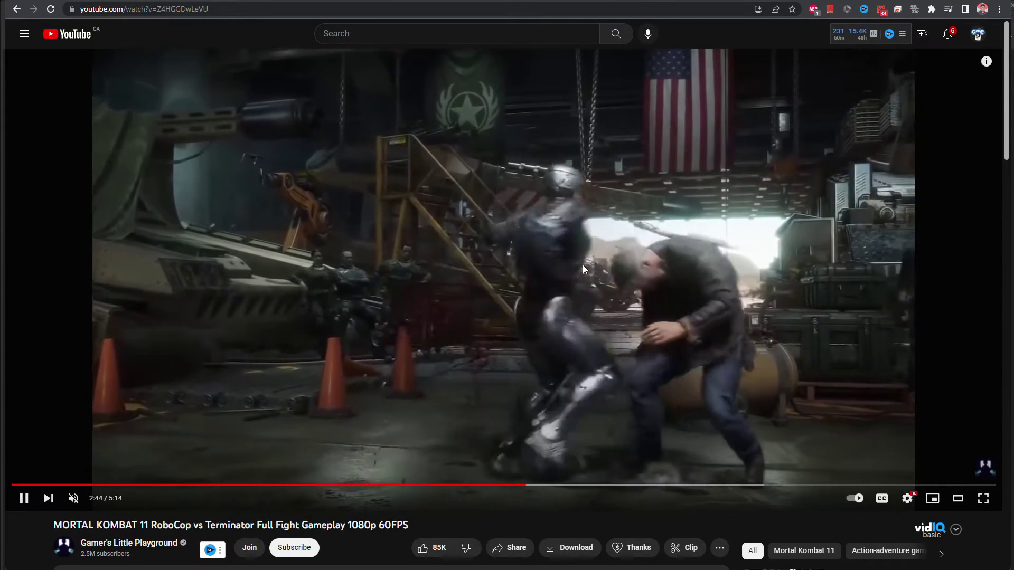
pyautogui.click(583, 264)
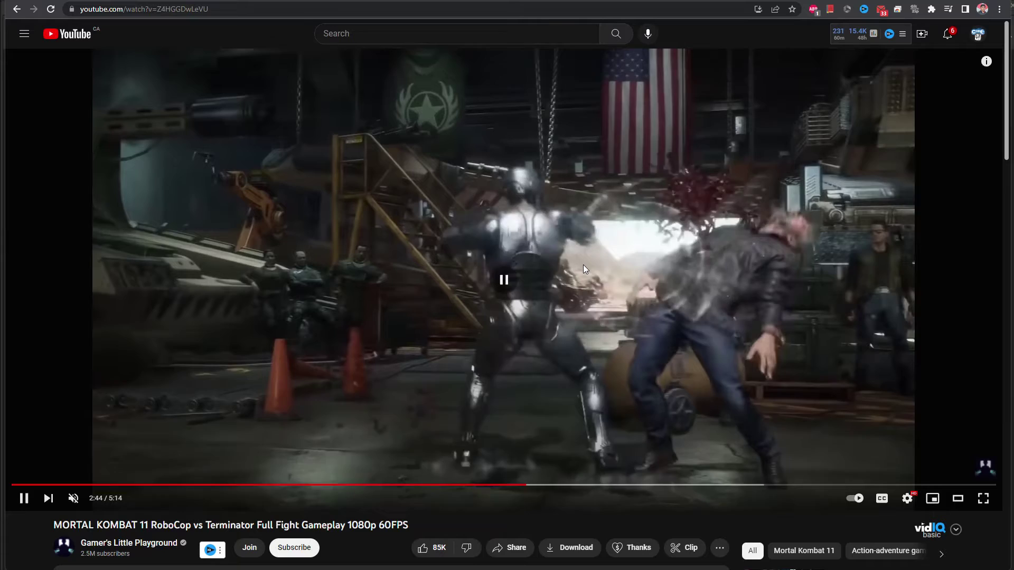
pyautogui.click(583, 264)
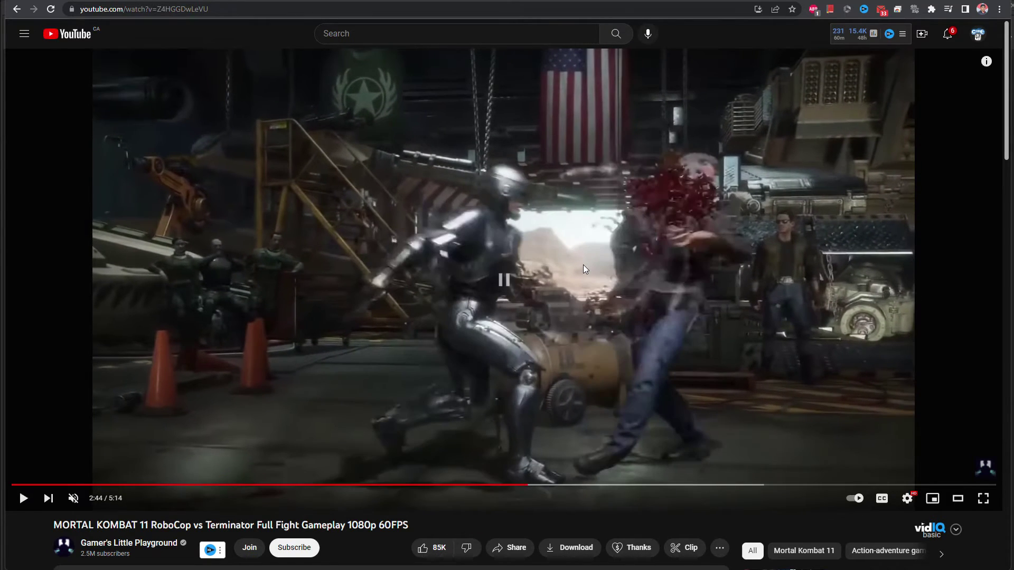
pyautogui.click(583, 265)
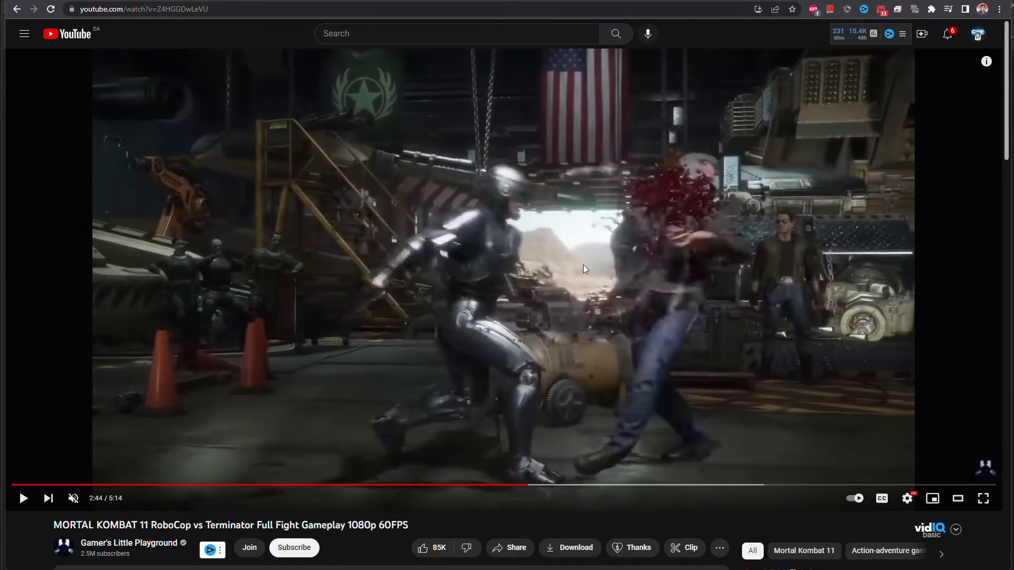
pyautogui.click(583, 265)
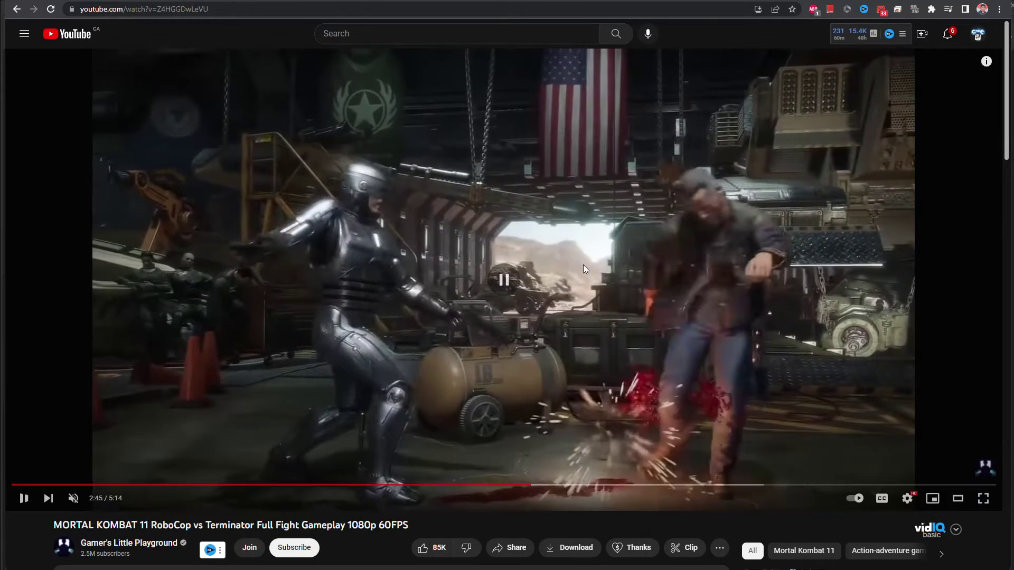
pyautogui.press('Left')
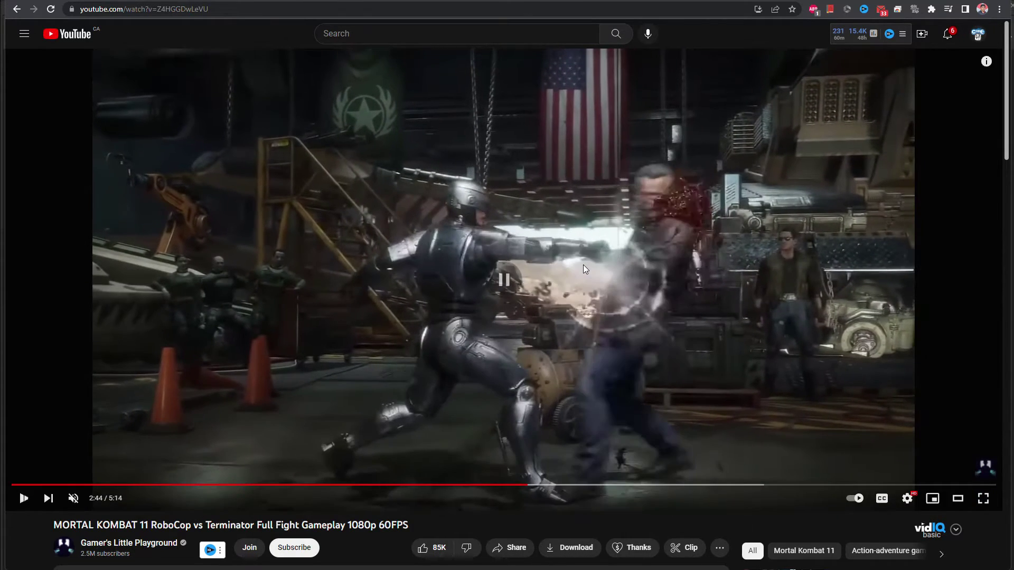
pyautogui.click(583, 264)
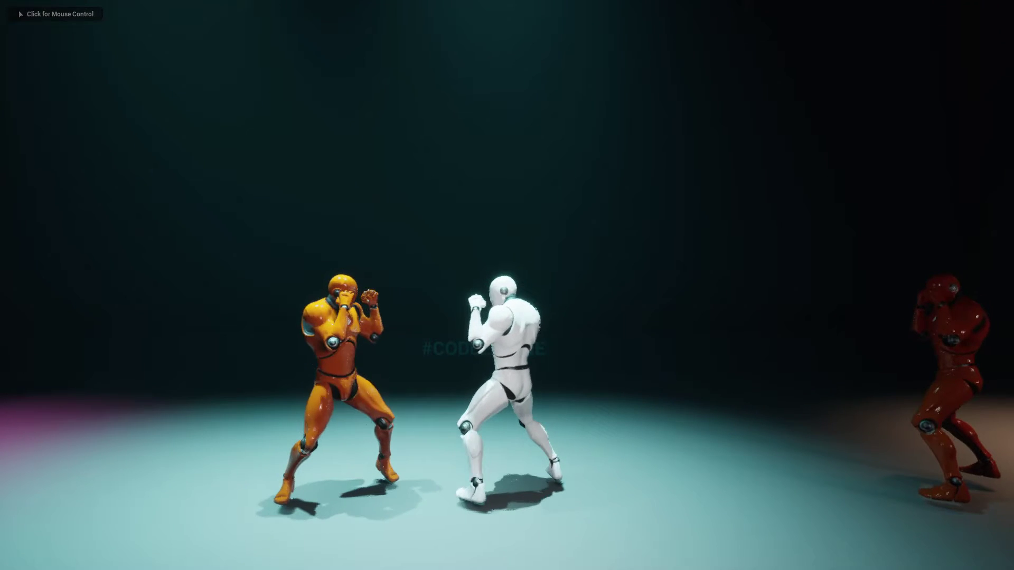
# - Switch to Photoshop and create a new 1024 x 1024 px RGB document at 72 ppi with a white background
pyautogui.click(658, 94)
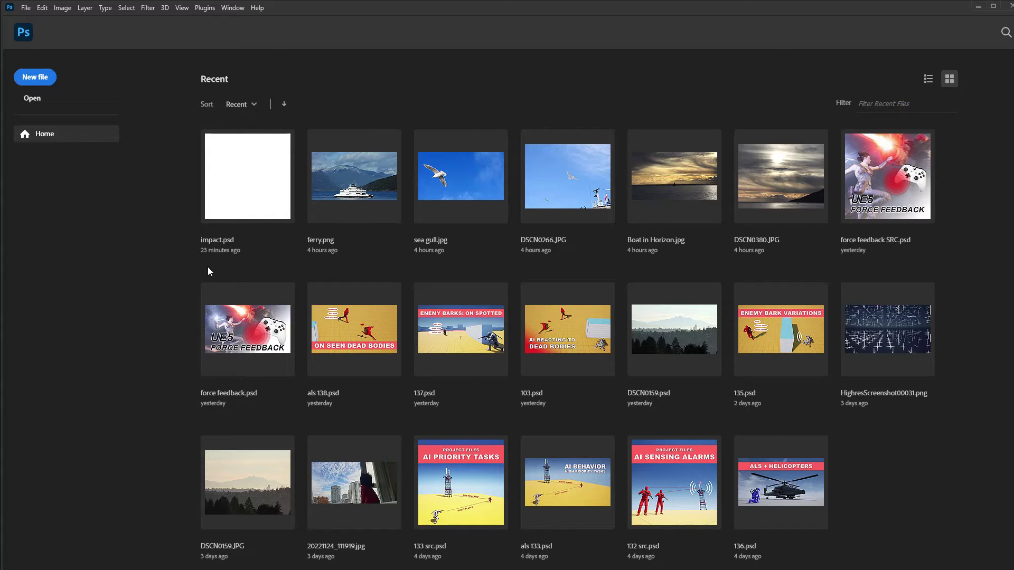
pyautogui.hotkey('ctrl', 'n')
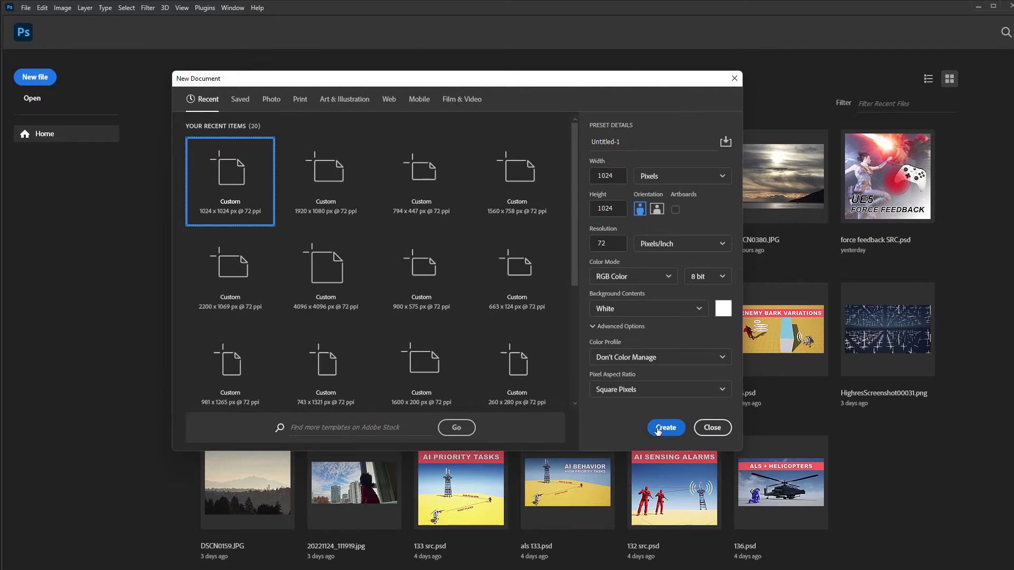
pyautogui.click(657, 430)
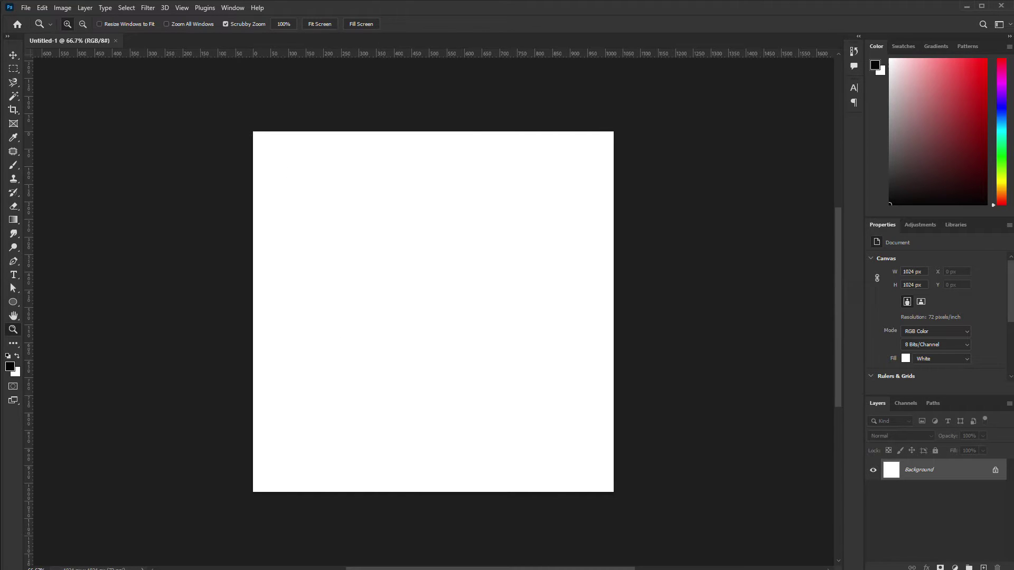
# - Unlock the background layer and fill it entirely with black
pyautogui.click(995, 471)
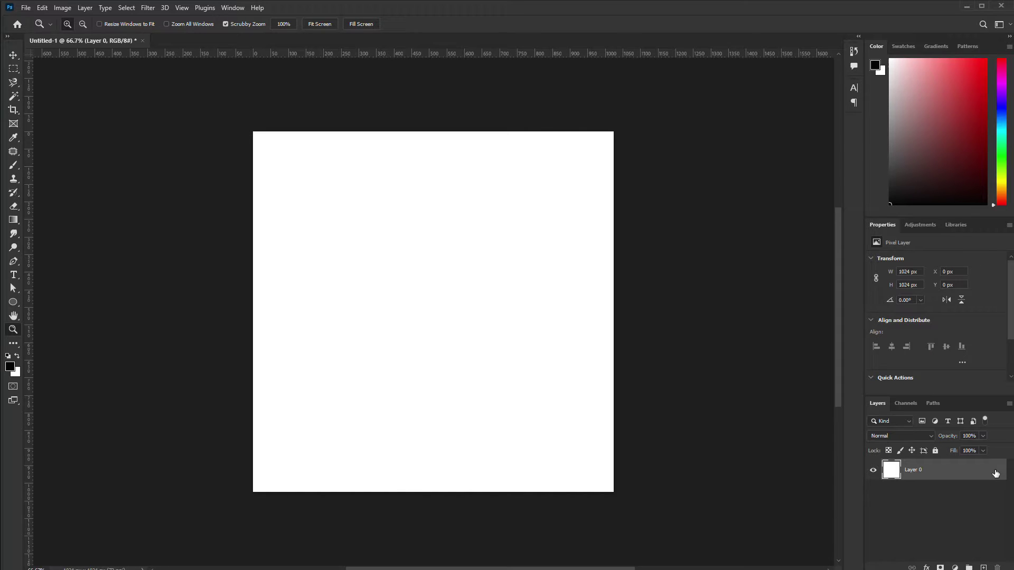
pyautogui.press('i')
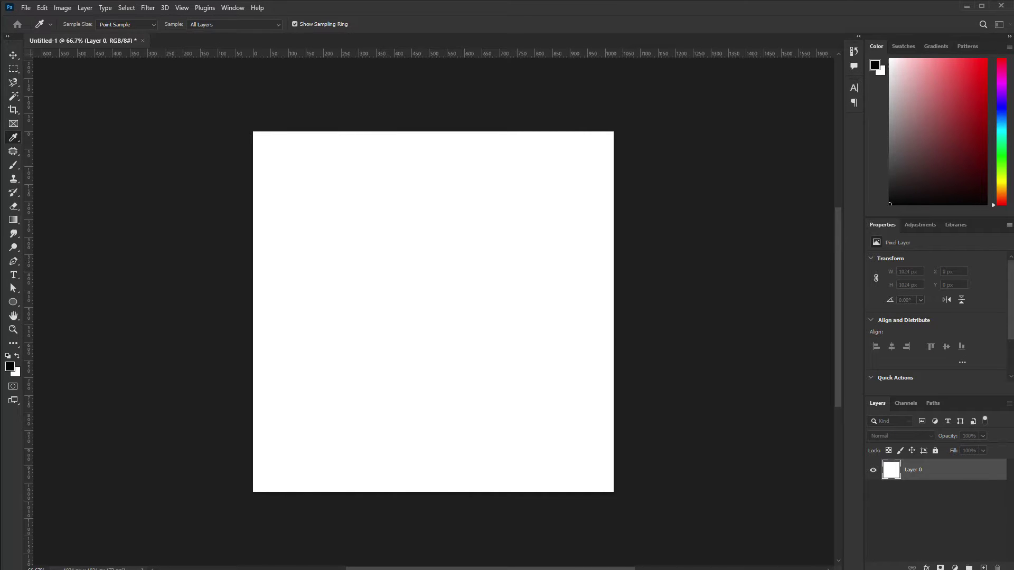
pyautogui.hotkey('shift', 'F5')
pyautogui.click(342, 144)
pyautogui.press('z')
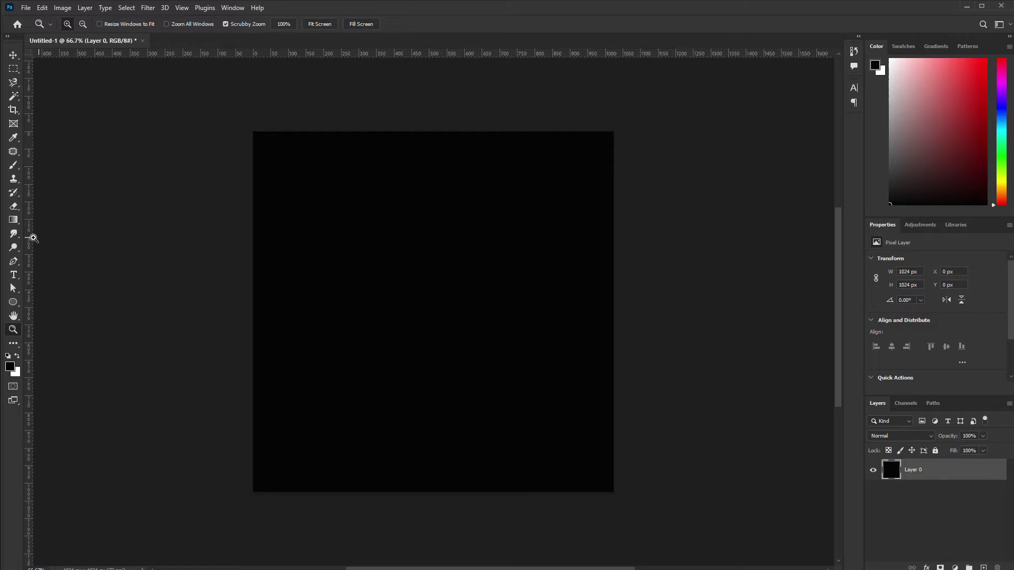
# - Place one vertical and one horizontal guide crossing at the centre of the canvas
pyautogui.moveTo(26, 242); pyautogui.dragTo(436, 266)
pyautogui.moveTo(481, 57); pyautogui.dragTo(491, 315)
pyautogui.moveTo(430, 312)
pyautogui.mouseDown()
pyautogui.moveTo(467, 335)
pyautogui.moveTo(440, 317)
pyautogui.mouseUp()
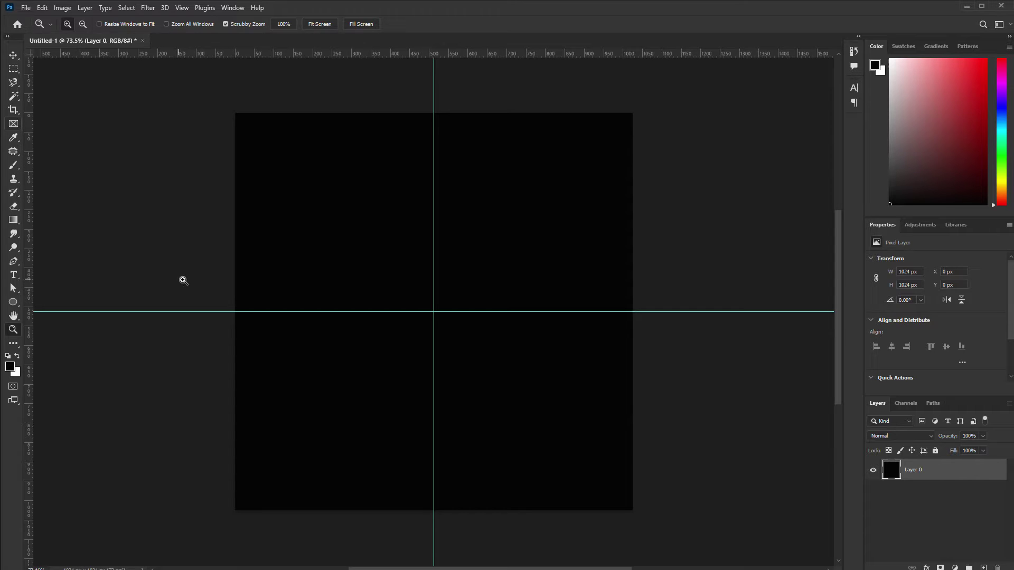
# - Draw a closed four-point shape with the Pen tool around the guides' crossing, about 468 px wide and 481 px high
pyautogui.press('p')
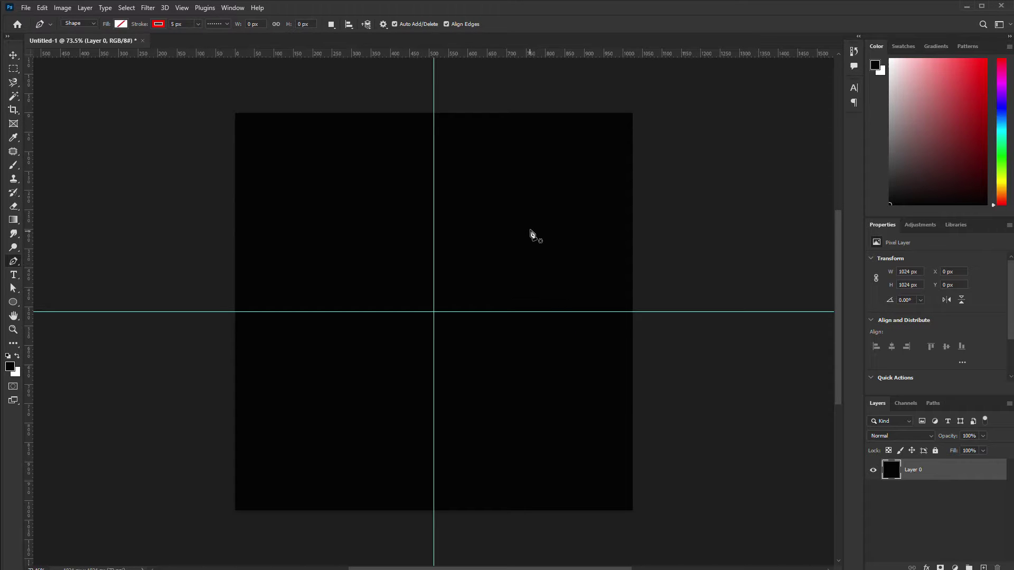
pyautogui.click(531, 227)
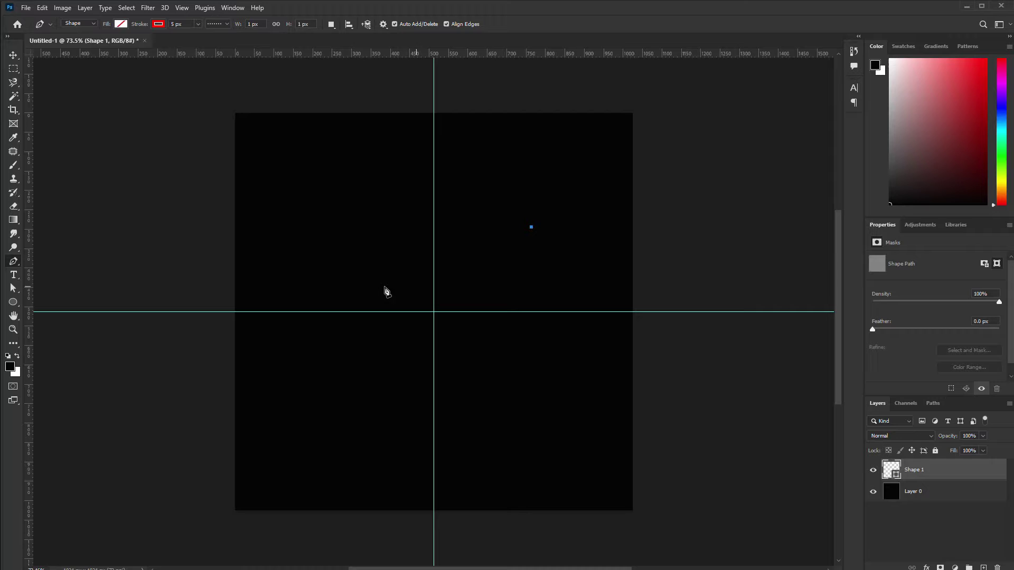
pyautogui.click(349, 263)
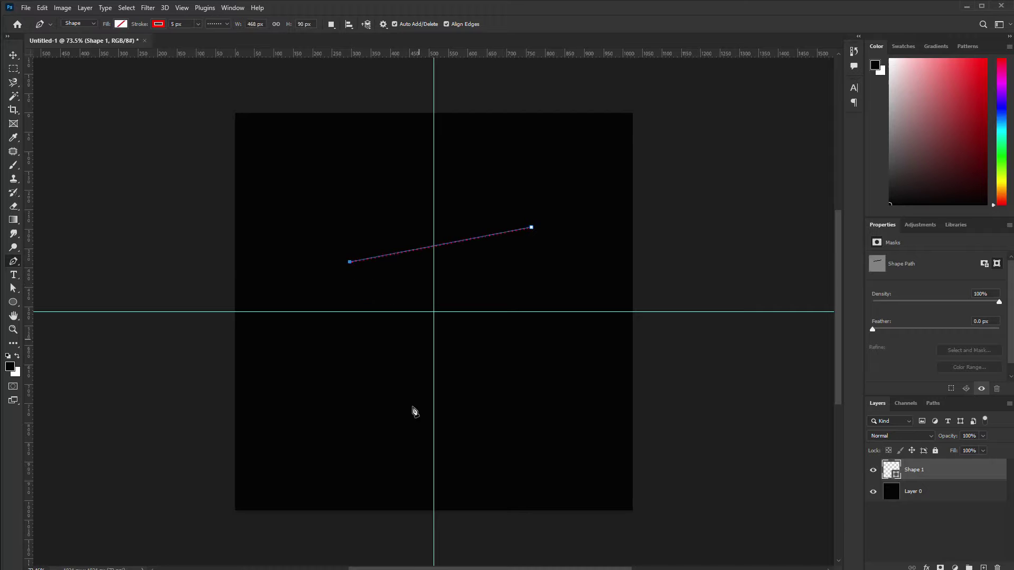
pyautogui.click(369, 413)
pyautogui.click(507, 342)
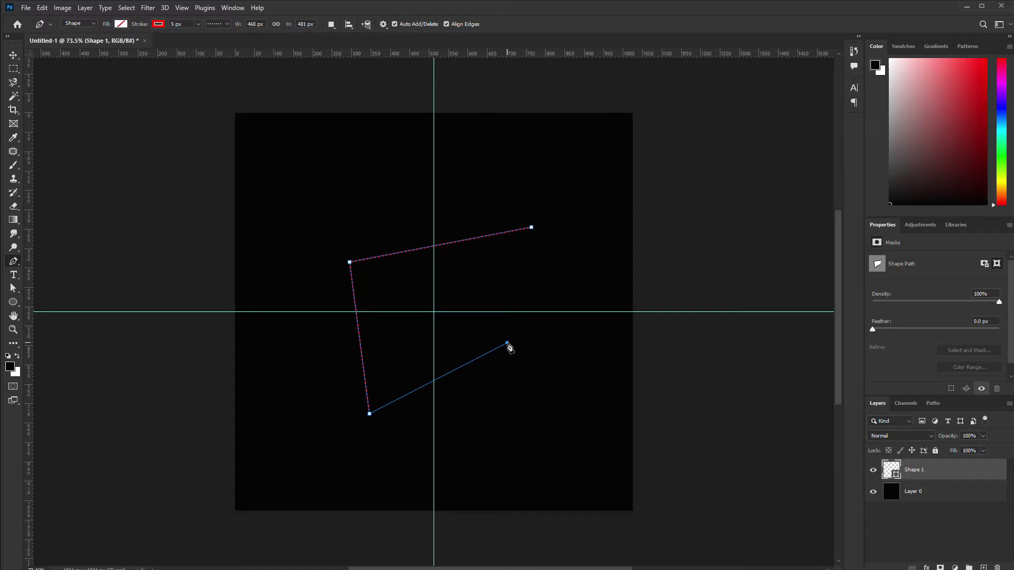
pyautogui.click(531, 227)
pyautogui.click(532, 228)
# - Change the shape's stroke to a solid white line
pyautogui.click(214, 24)
pyautogui.click(208, 58)
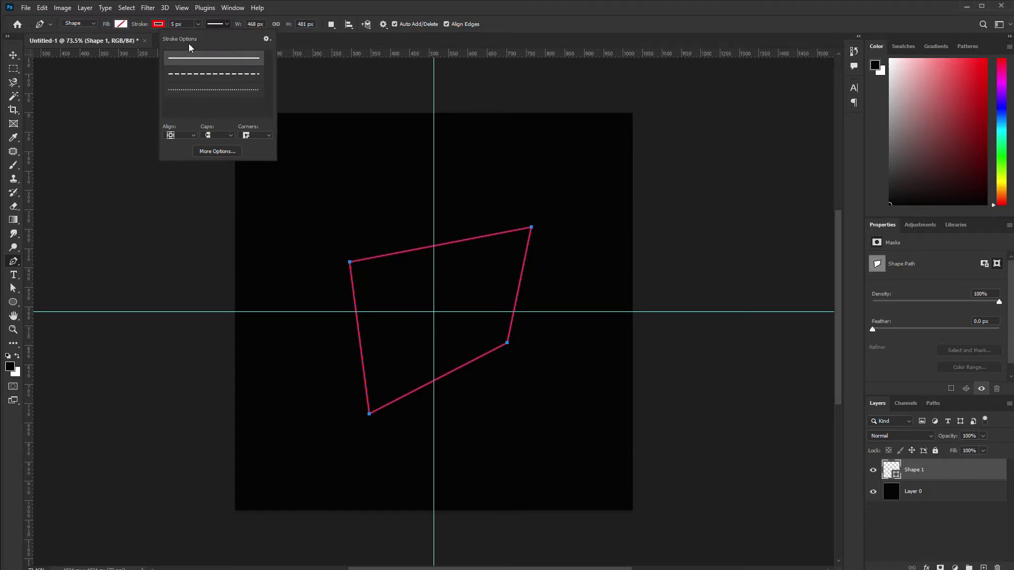
pyautogui.click(158, 24)
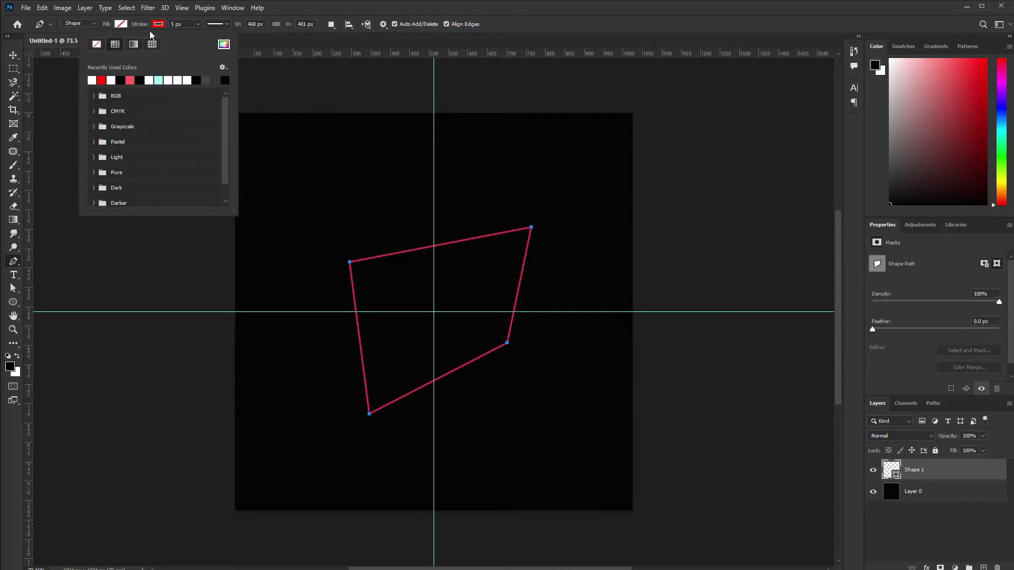
pyautogui.click(92, 80)
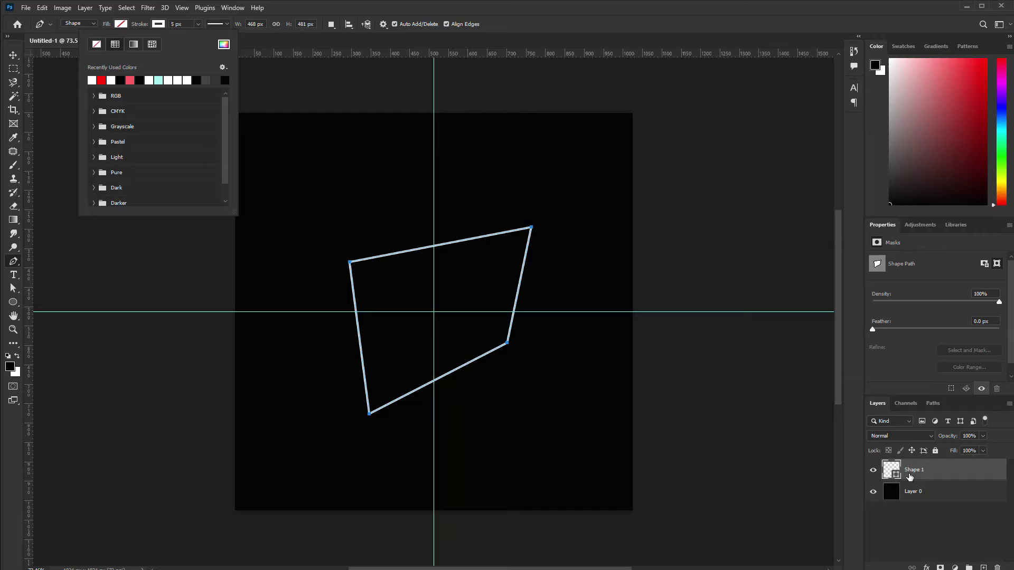
pyautogui.click(501, 10)
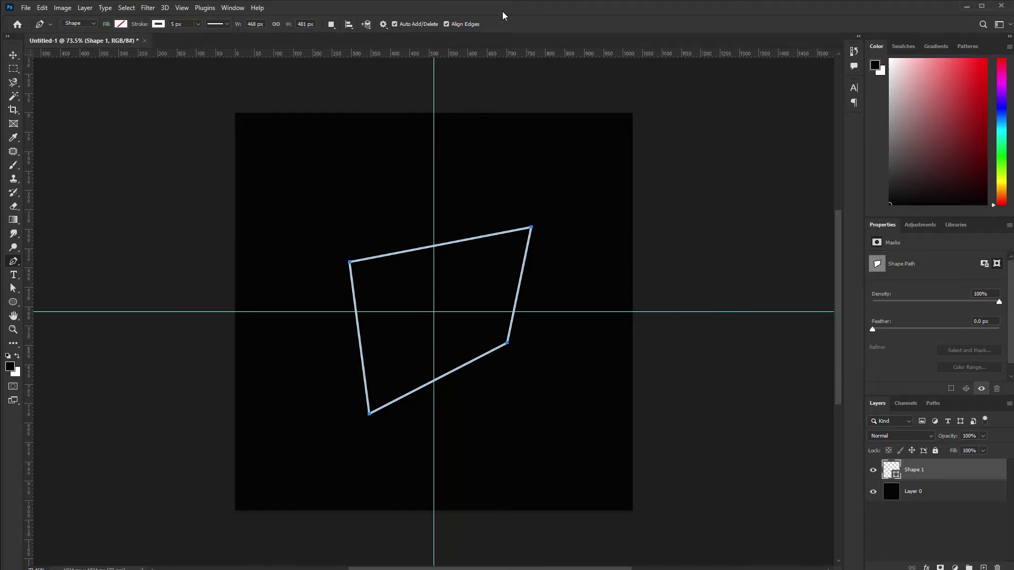
# - Curve the shape's upper edge inward from a new middle anchor point and add another anchor point midway along the left edge
pyautogui.click(438, 246)
pyautogui.keyDown('ctrl'); pyautogui.moveTo(438, 247); pyautogui.dragTo(443, 293); pyautogui.keyUp('ctrl')
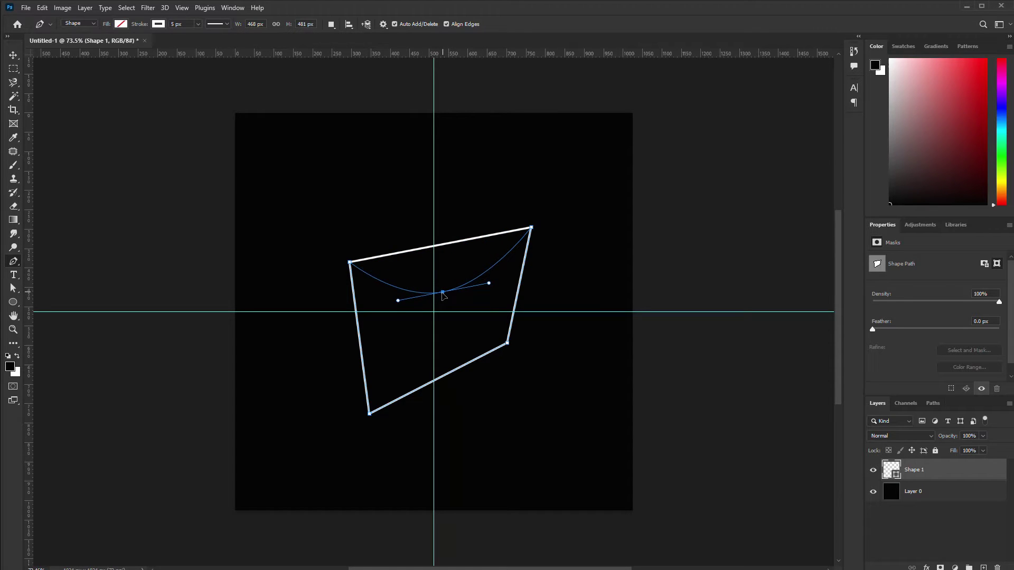
pyautogui.moveTo(443, 294); pyautogui.dragTo(441, 298)
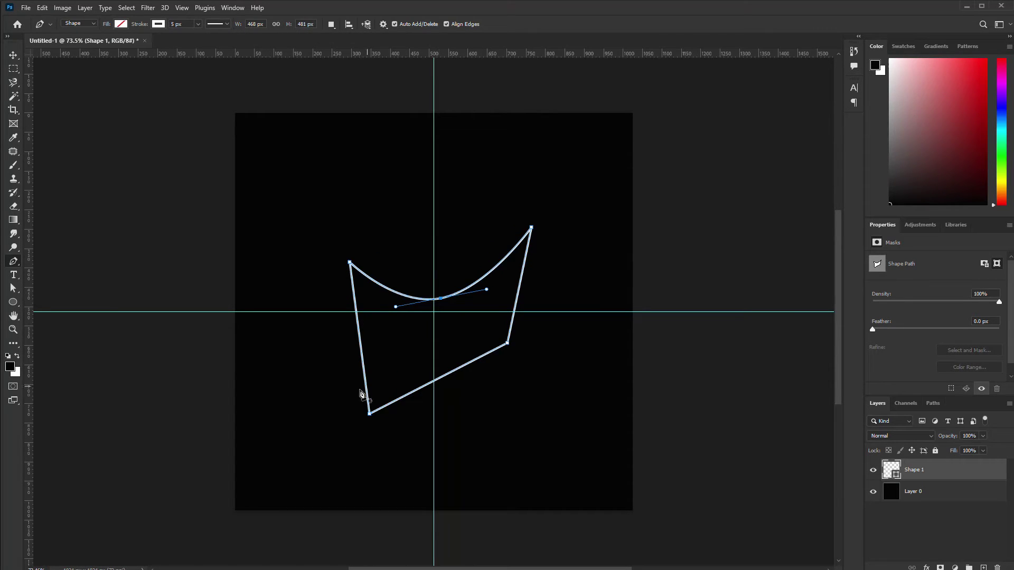
pyautogui.click(360, 345)
# - Pull the left edge's anchor point inward to the guides' crossing and angle the direction handles to narrow the upper-left spike
pyautogui.keyDown('ctrl'); pyautogui.moveTo(360, 346); pyautogui.dragTo(434, 321); pyautogui.keyUp('ctrl')
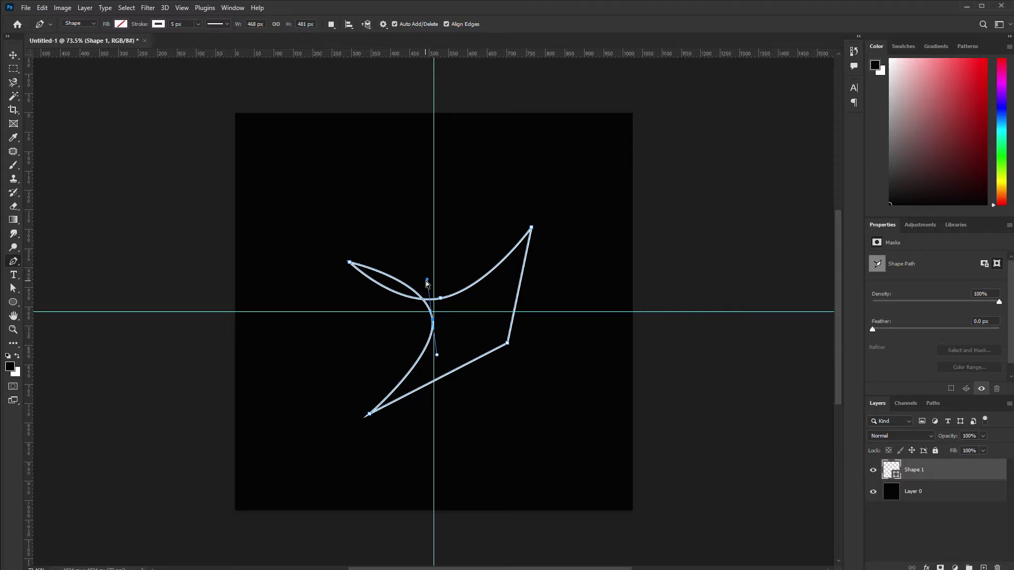
pyautogui.moveTo(427, 280)
pyautogui.keyDown('ctrl'); pyautogui.mouseDown()
pyautogui.moveTo(393, 297)
pyautogui.moveTo(416, 296)
pyautogui.moveTo(409, 289)
pyautogui.mouseUp(); pyautogui.keyUp('ctrl')
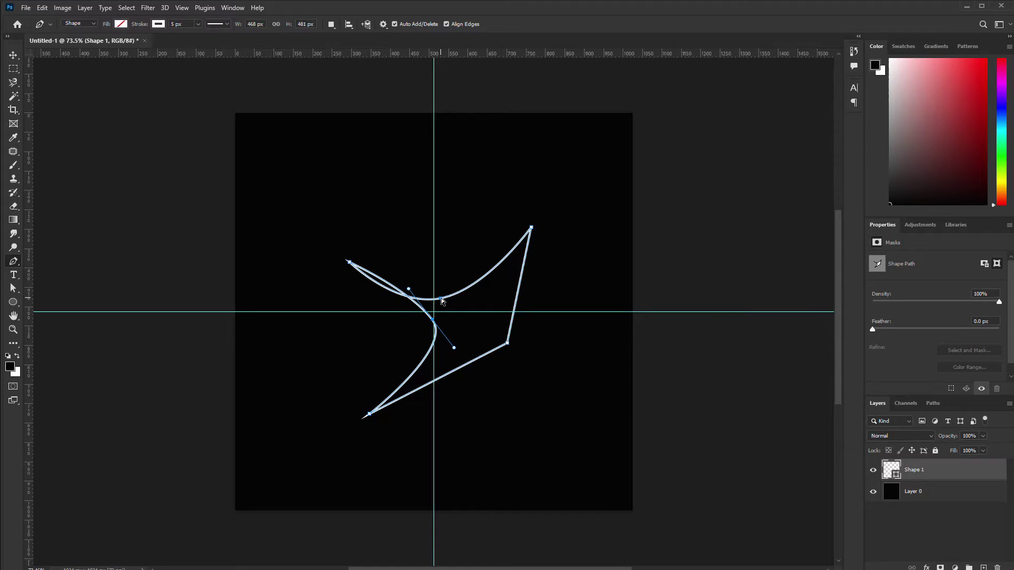
pyautogui.click(440, 298)
pyautogui.keyDown('ctrl'); pyautogui.moveTo(394, 307); pyautogui.dragTo(403, 285); pyautogui.keyUp('ctrl')
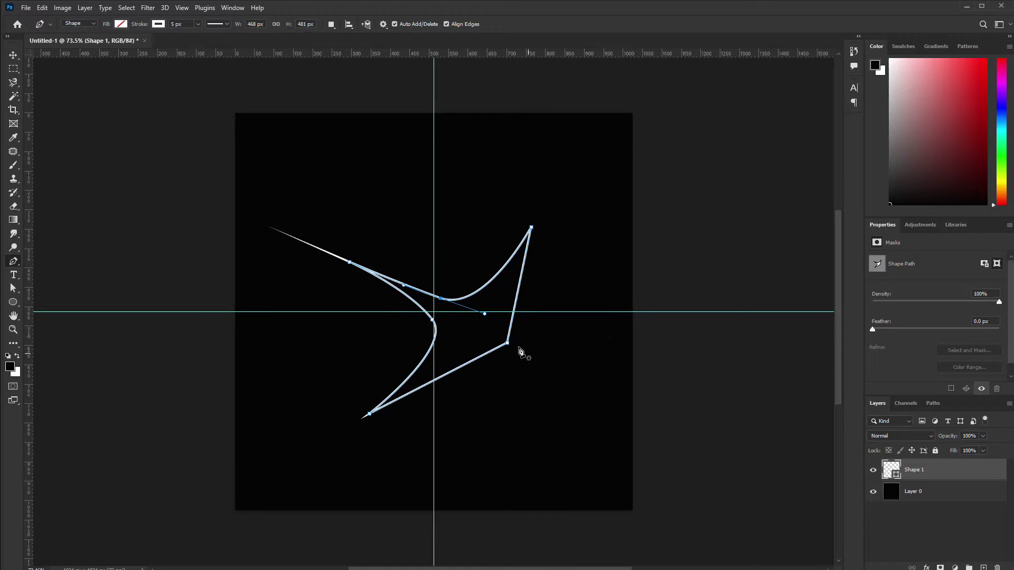
# - Add an anchor point to the lower edge and one to the right edge and pull both inward toward the centre
pyautogui.click(470, 362)
pyautogui.keyDown('ctrl'); pyautogui.moveTo(470, 362); pyautogui.dragTo(500, 332); pyautogui.keyUp('ctrl')
pyautogui.click(518, 296)
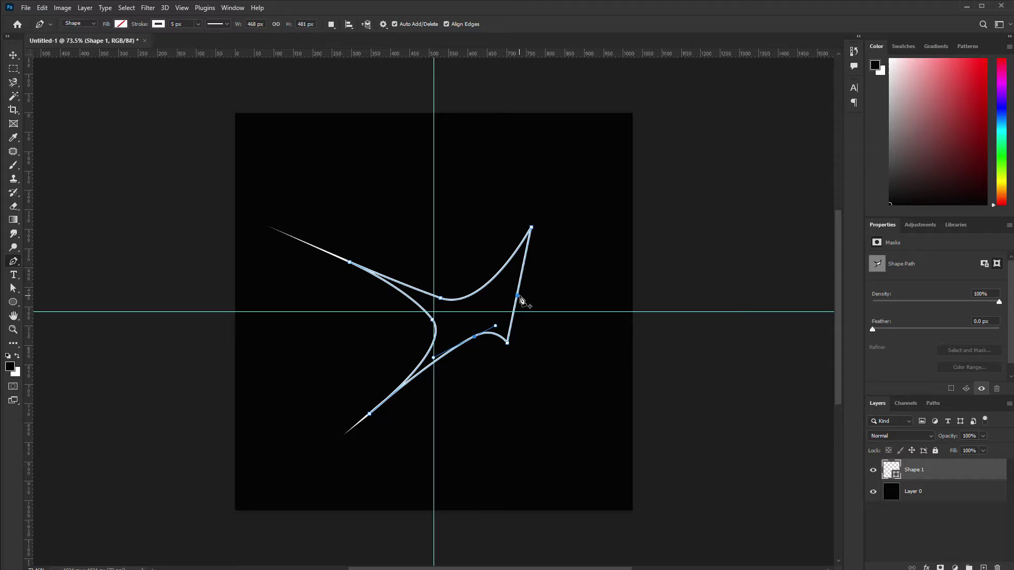
pyautogui.keyDown('ctrl'); pyautogui.click(517, 296); pyautogui.keyUp('ctrl')
pyautogui.keyDown('ctrl'); pyautogui.moveTo(517, 298); pyautogui.dragTo(477, 297); pyautogui.keyUp('ctrl')
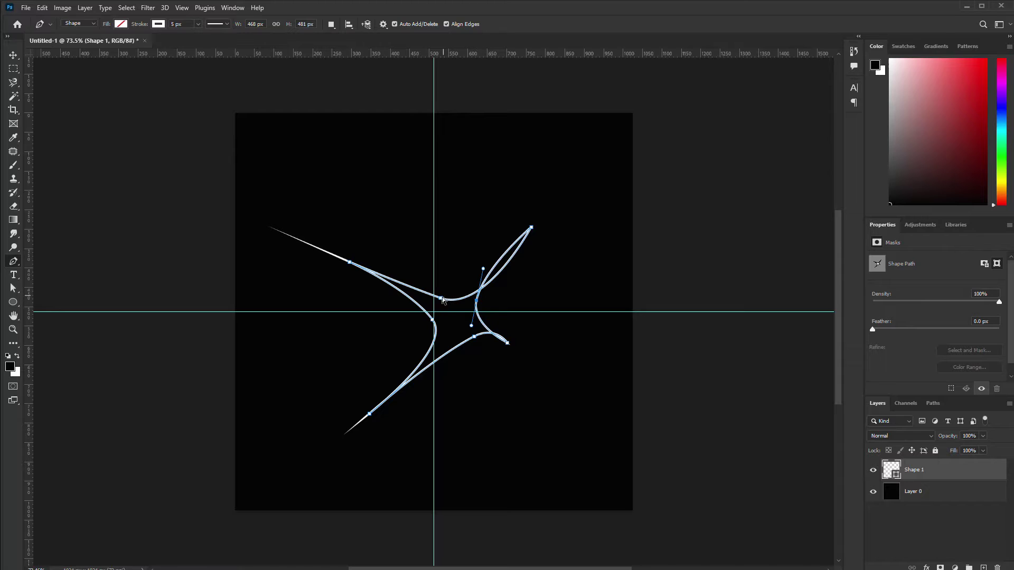
# - Extend the shape's upper-right and lower-right tips outward, making it about 541 px wide and 661 px high
pyautogui.keyDown('ctrl'); pyautogui.click(442, 298); pyautogui.keyUp('ctrl')
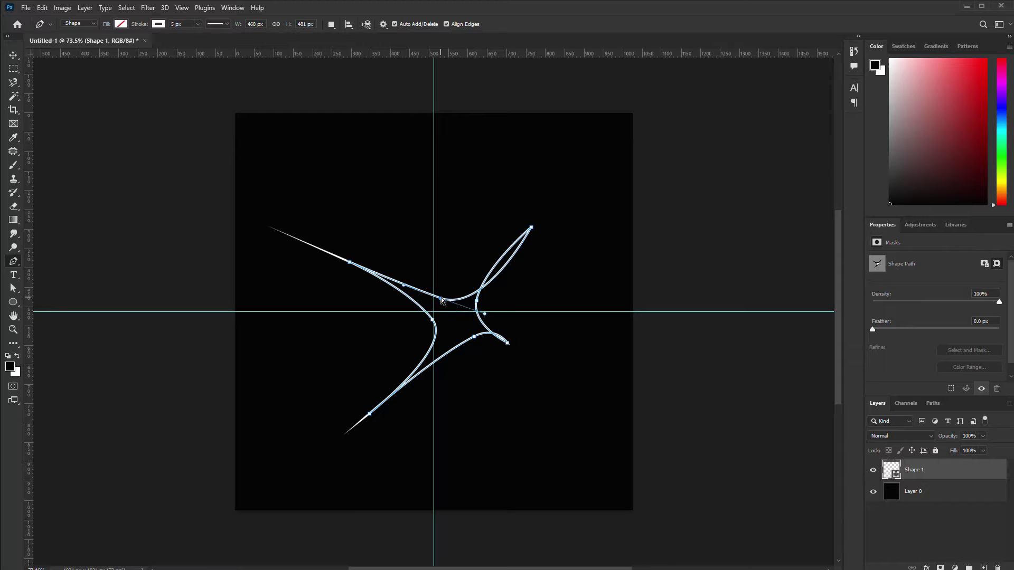
pyautogui.click(531, 228)
pyautogui.moveTo(531, 228)
pyautogui.mouseDown()
pyautogui.moveTo(532, 189)
pyautogui.moveTo(494, 164)
pyautogui.moveTo(522, 146)
pyautogui.moveTo(506, 158)
pyautogui.mouseUp()
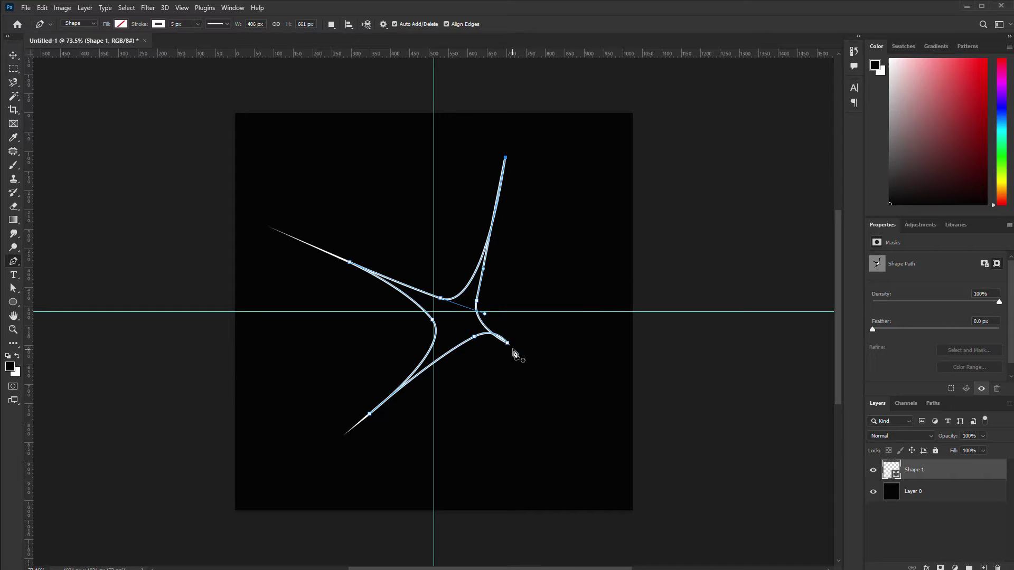
pyautogui.moveTo(507, 343); pyautogui.dragTo(561, 372)
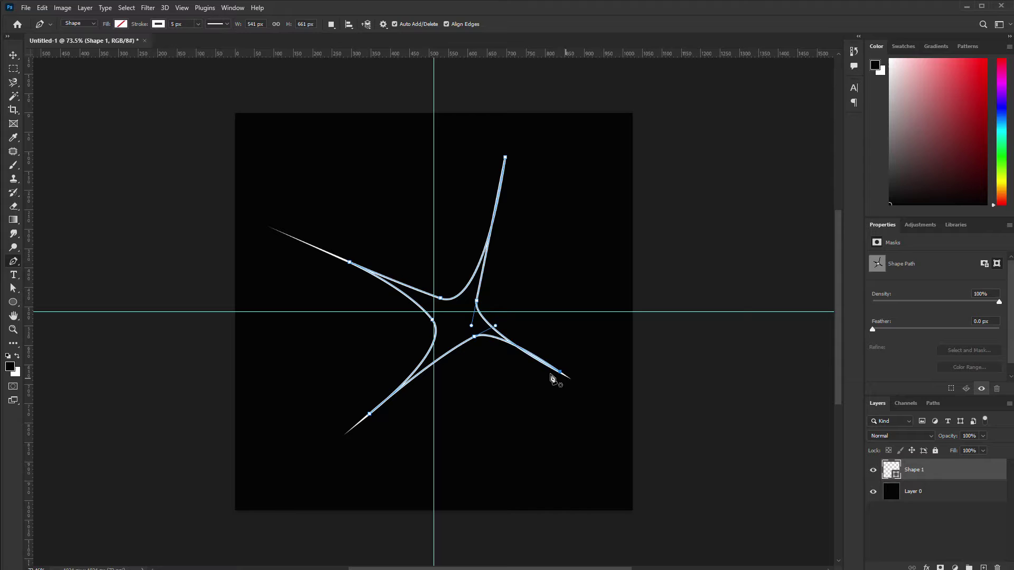
# - Refine the lower and upper inner curves and shift the upper-right tip outward, making the shape about 653 px high
pyautogui.moveTo(474, 336); pyautogui.dragTo(464, 346)
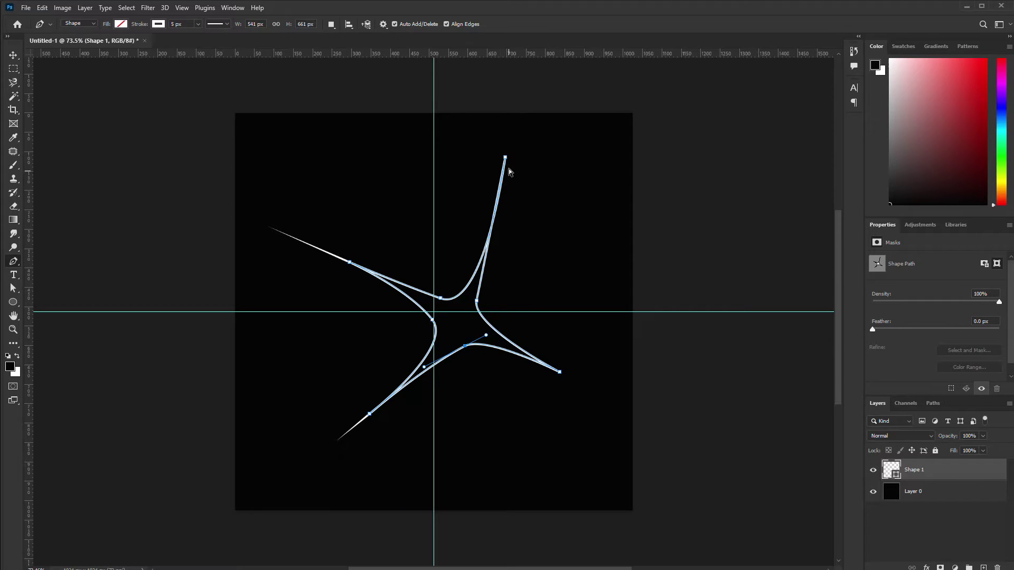
pyautogui.keyDown('ctrl'); pyautogui.click(440, 298); pyautogui.keyUp('ctrl')
pyautogui.moveTo(441, 300)
pyautogui.keyDown('ctrl'); pyautogui.mouseDown()
pyautogui.moveTo(444, 284)
pyautogui.moveTo(445, 298)
pyautogui.moveTo(480, 307)
pyautogui.mouseUp(); pyautogui.keyUp('ctrl')
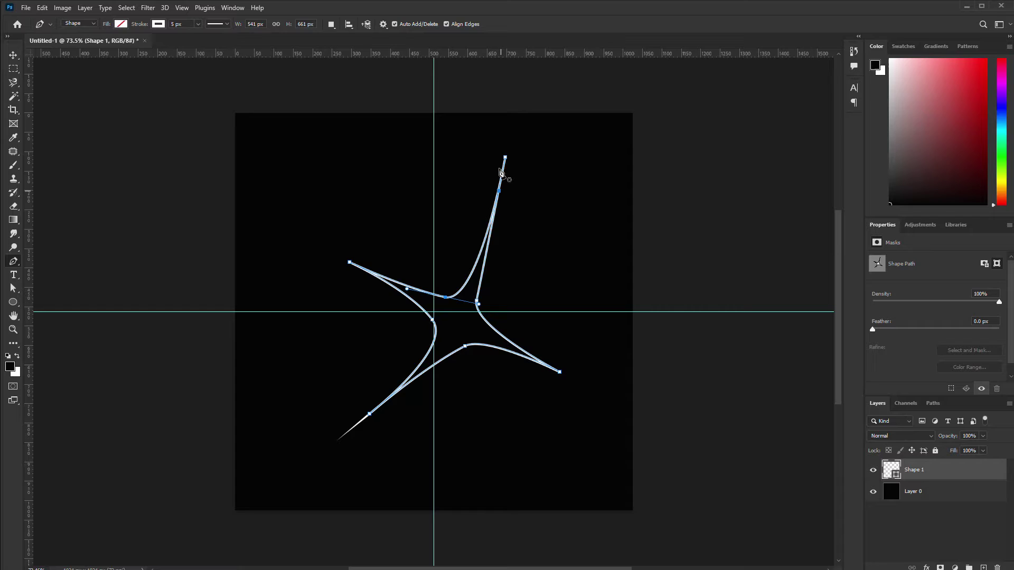
pyautogui.keyDown('ctrl'); pyautogui.moveTo(504, 157); pyautogui.dragTo(524, 160); pyautogui.keyUp('ctrl')
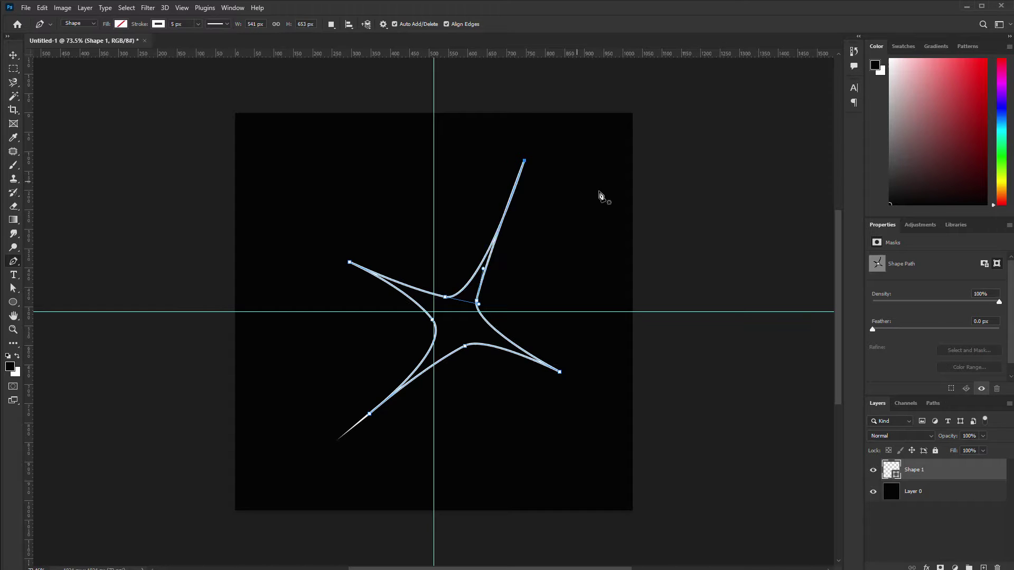
pyautogui.press('Escape')
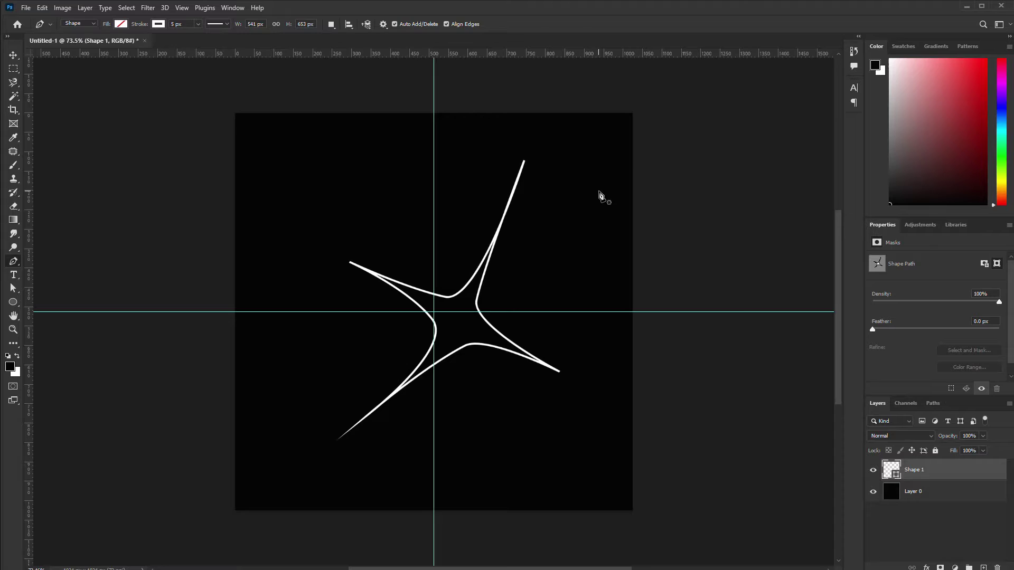
# - Fill the star shape with solid white
pyautogui.click(119, 25)
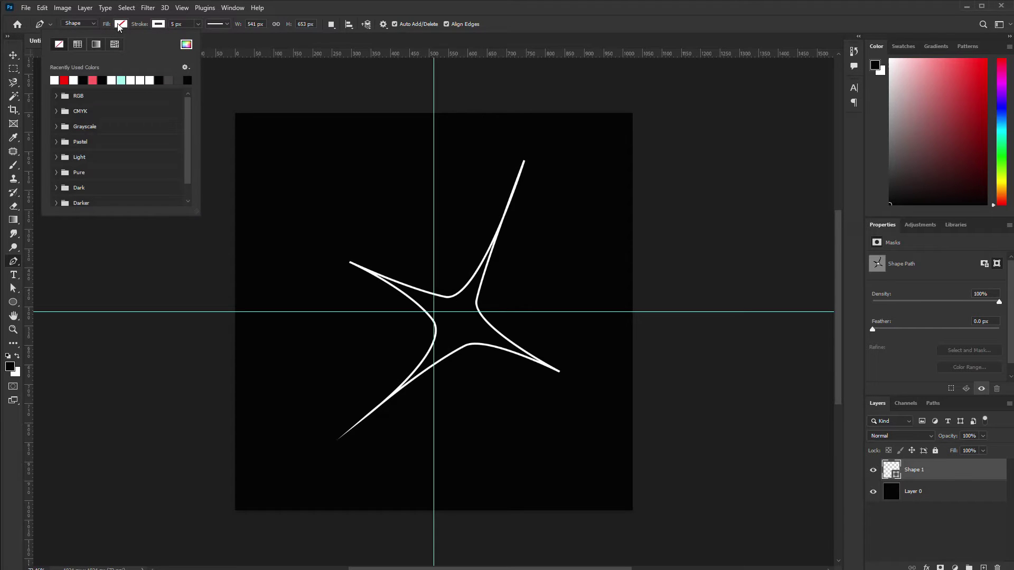
pyautogui.click(56, 80)
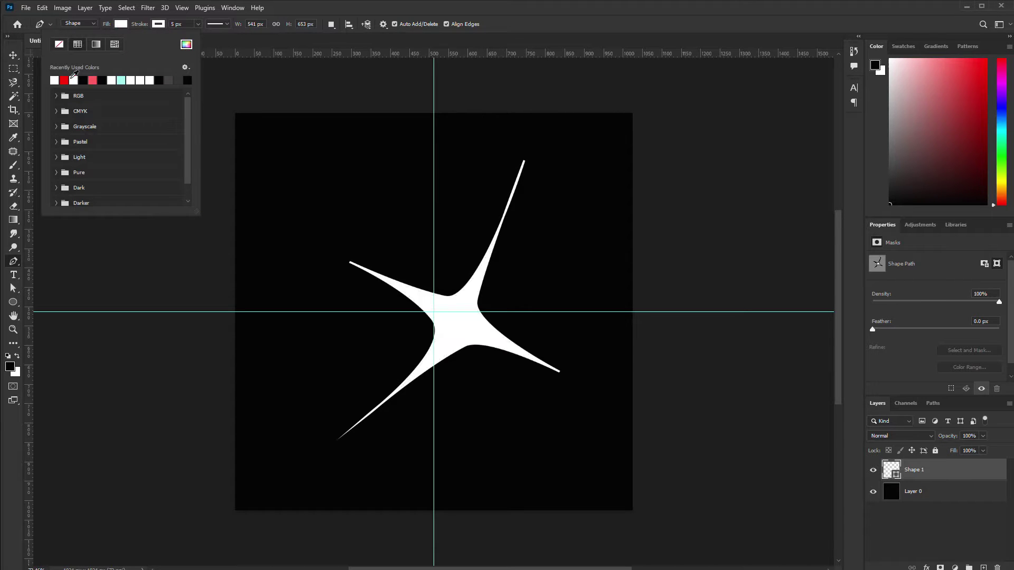
pyautogui.click(933, 471)
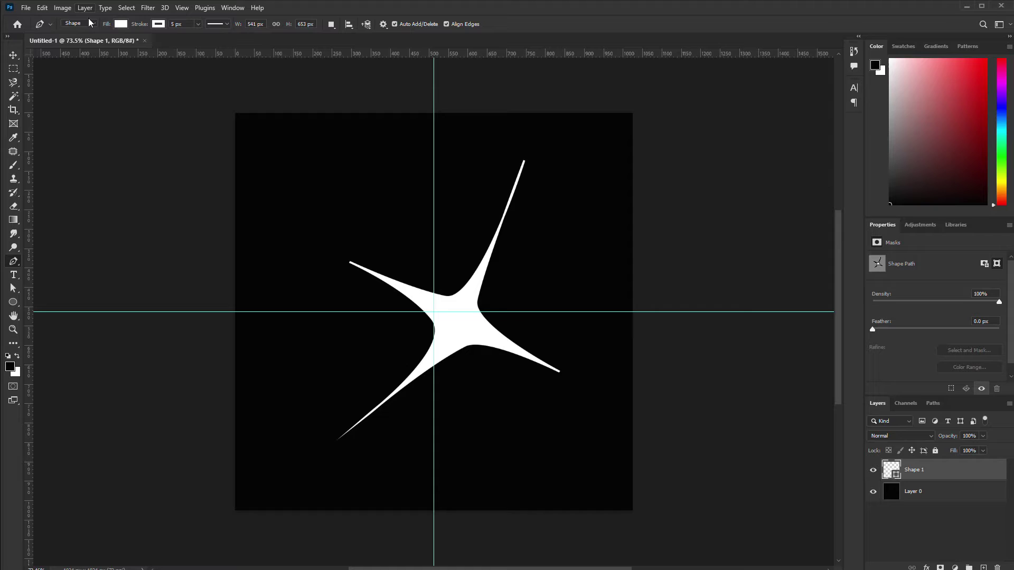
# - Convert the shape layer to a smart object and apply a Radial Blur with amount 100, Zoom method and Best quality
pyautogui.click(147, 9)
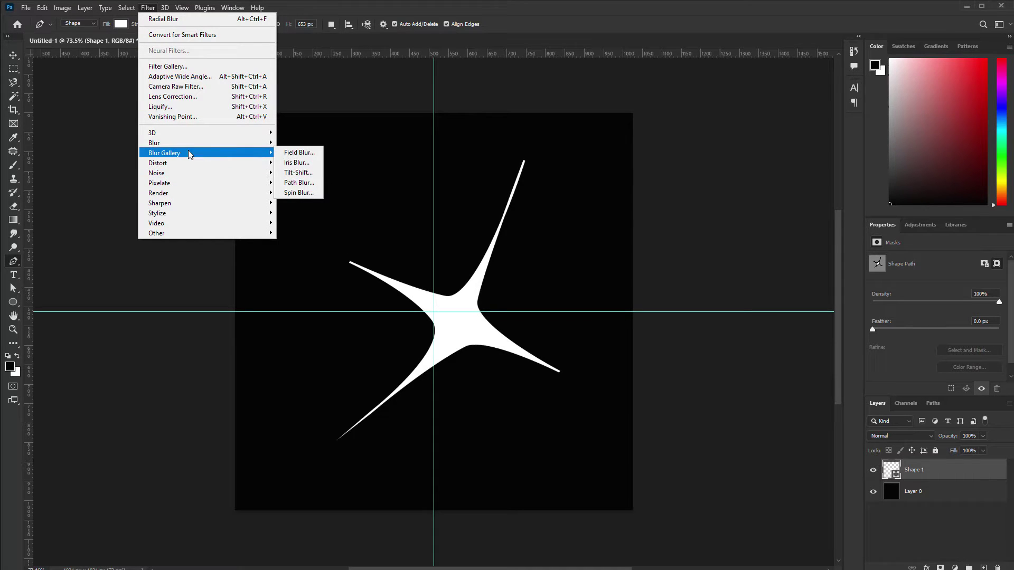
pyautogui.moveTo(200, 145)
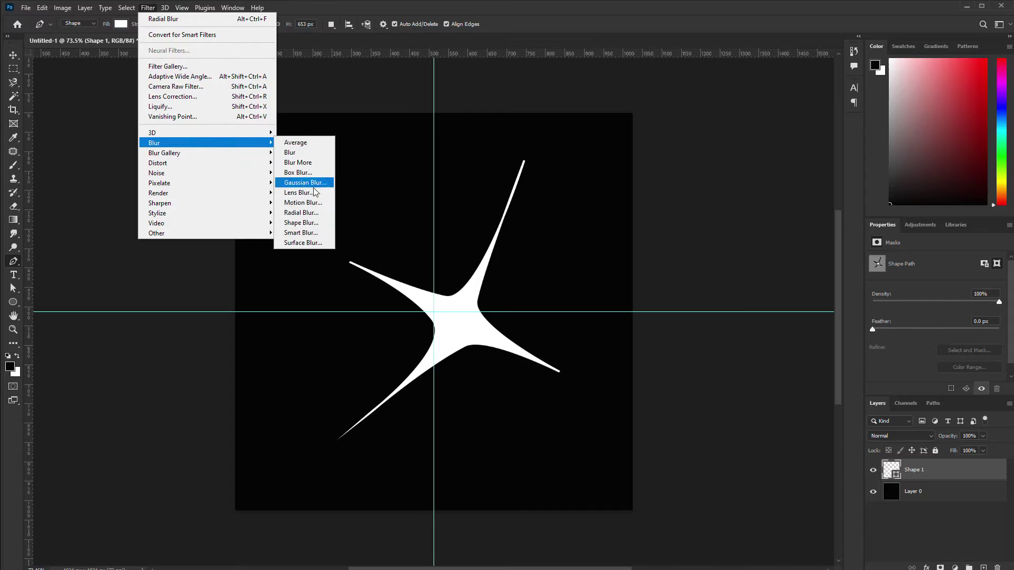
pyautogui.click(301, 213)
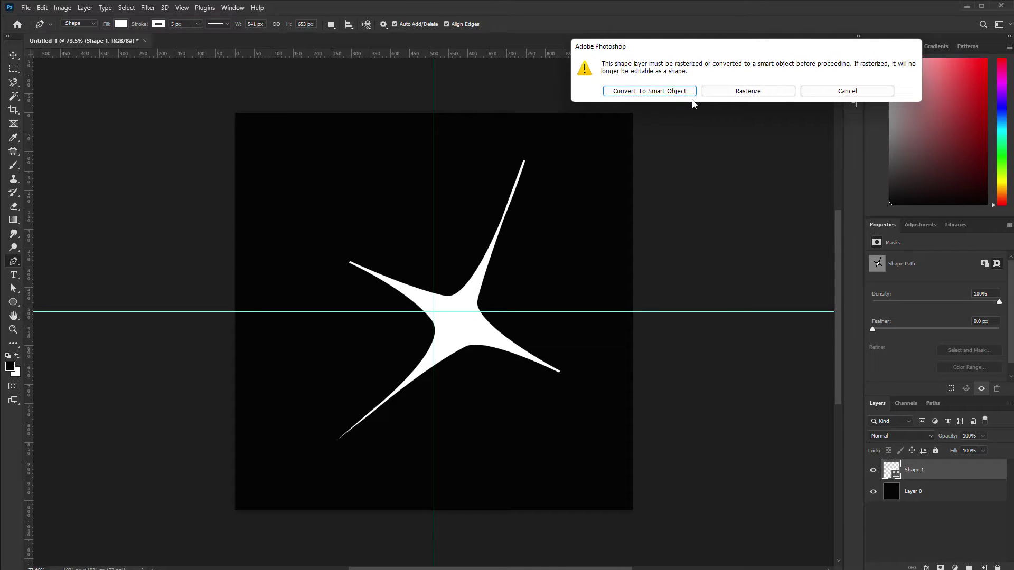
pyautogui.click(657, 92)
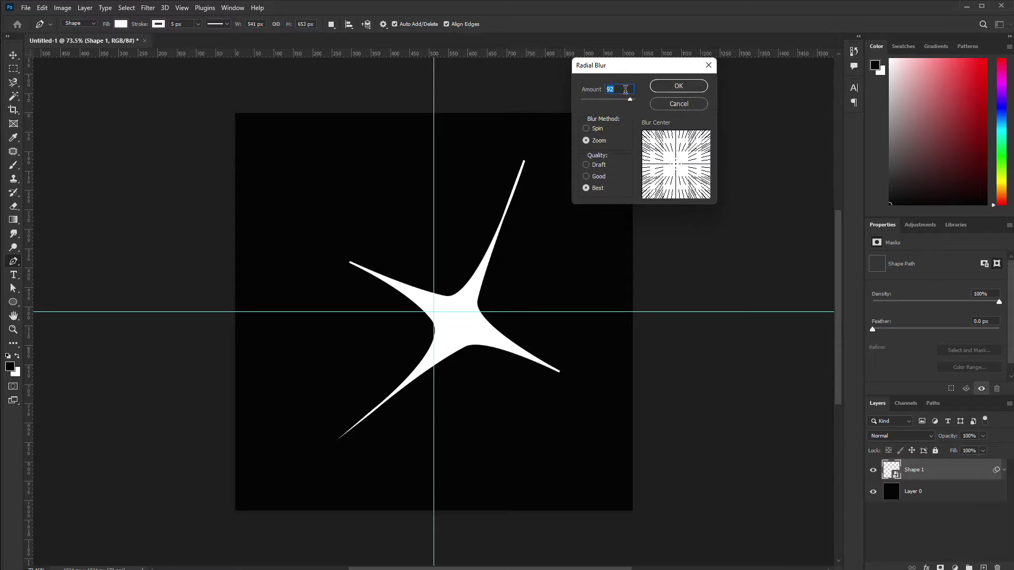
pyautogui.write('100')
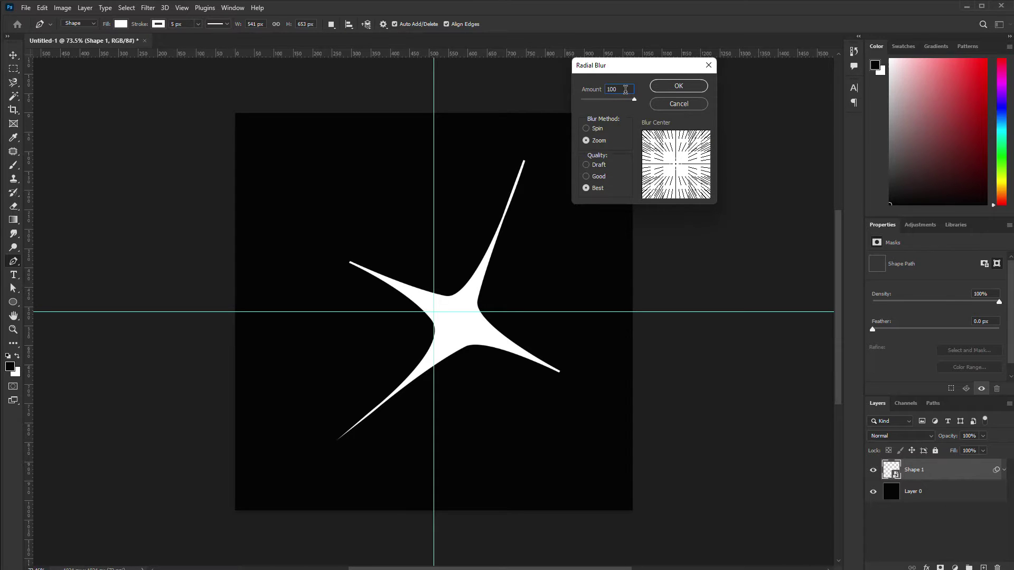
pyautogui.click(680, 89)
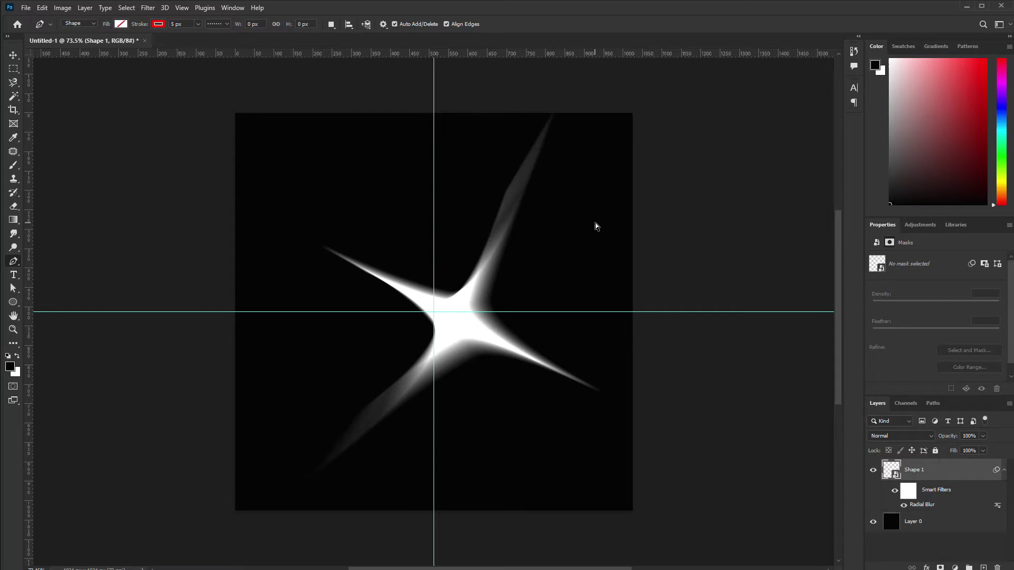
# - Undo the blur, the white fill and the shaping edits back to the straight left edge with its added anchor point
pyautogui.hotkey('ctrl', 'z')
pyautogui.hotkey('ctrl', 'z')
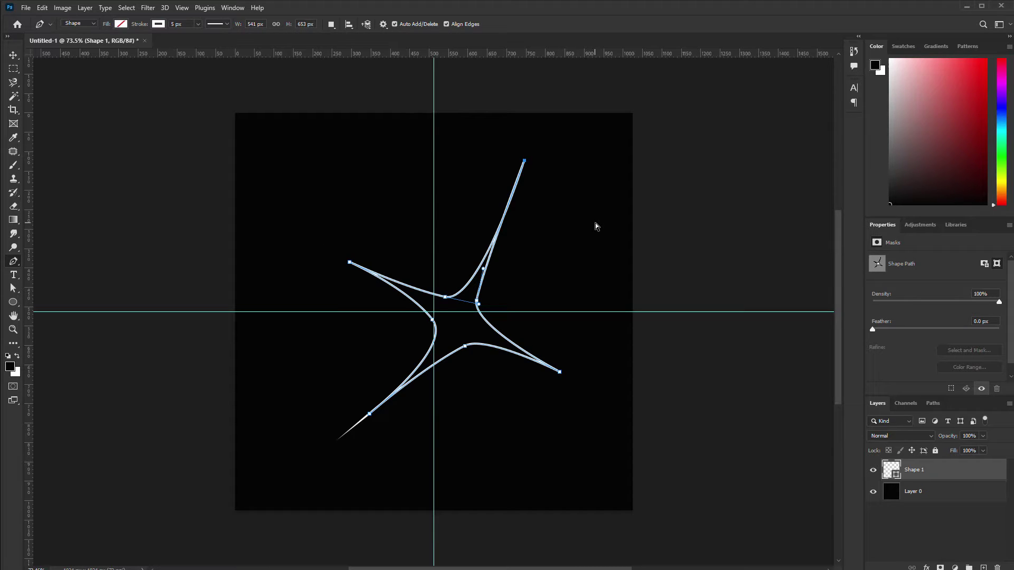
pyautogui.hotkey('ctrl', 'z')
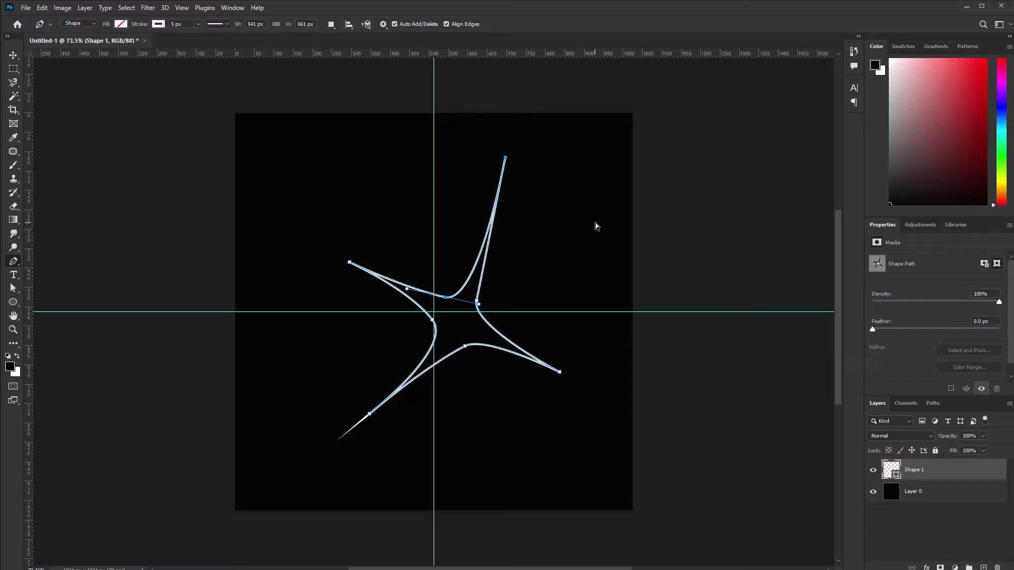
pyautogui.hotkey('ctrl', 'z')
pyautogui.hotkey('ctrl', 'z')
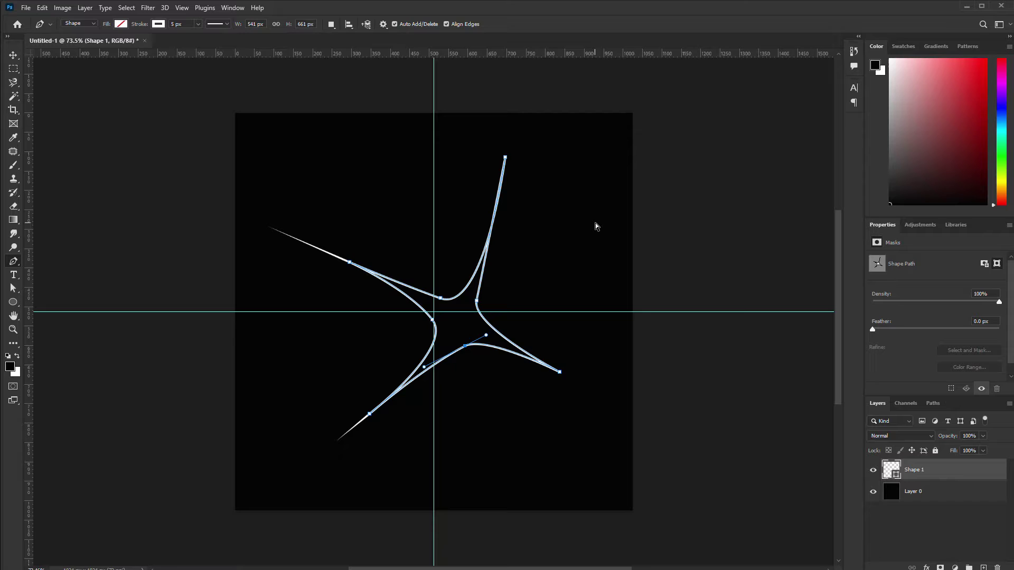
pyautogui.hotkey('ctrl', 'z')
pyautogui.hotkey('ctrl', 'z')
pyautogui.hotkey('ctrl', 'z')
pyautogui.hotkey('ctrl', 'z')
pyautogui.hotkey('ctrl', 'z')
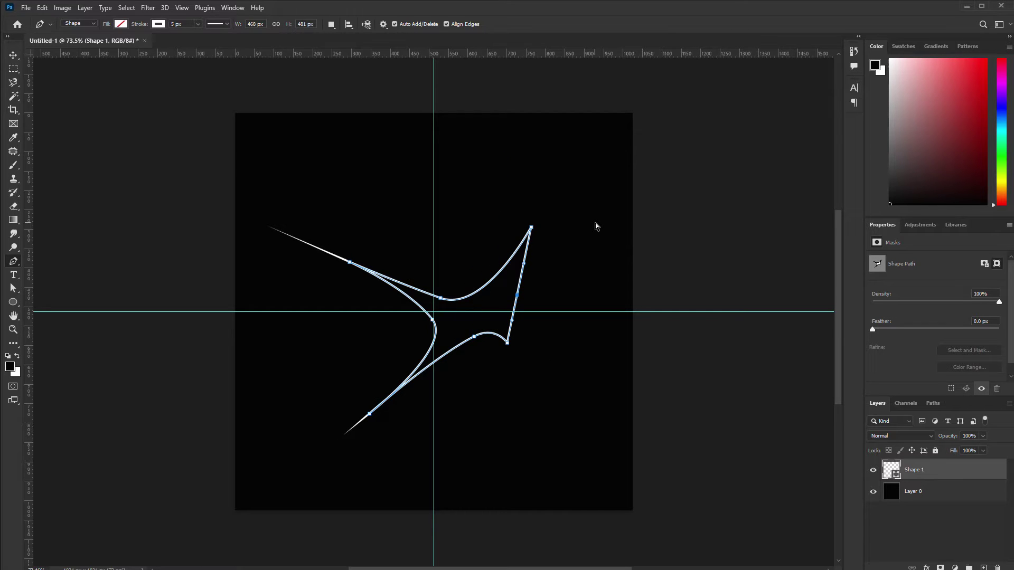
pyautogui.hotkey('ctrl', 'z')
pyautogui.hotkey('ctrl', 'z')
pyautogui.hotkey('ctrl', 'z')
pyautogui.hotkey('ctrl', 'z')
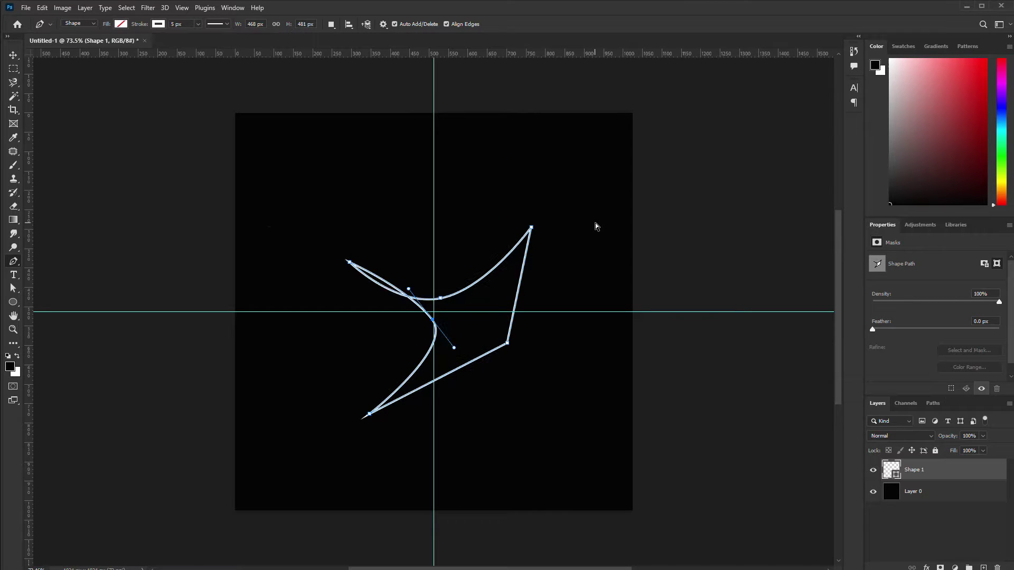
pyautogui.hotkey('ctrl', 'z')
pyautogui.hotkey('ctrl', 'z')
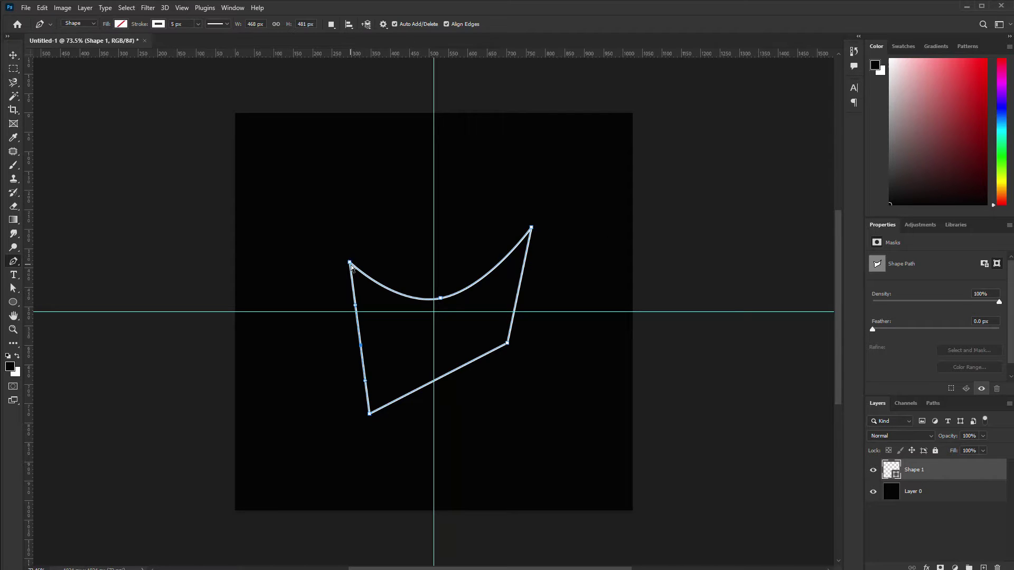
# - Move the upper-left tip outward and curve the left, lower and right edges inward using anchor points at their middles
pyautogui.keyDown('ctrl'); pyautogui.moveTo(350, 262); pyautogui.dragTo(319, 237); pyautogui.keyUp('ctrl')
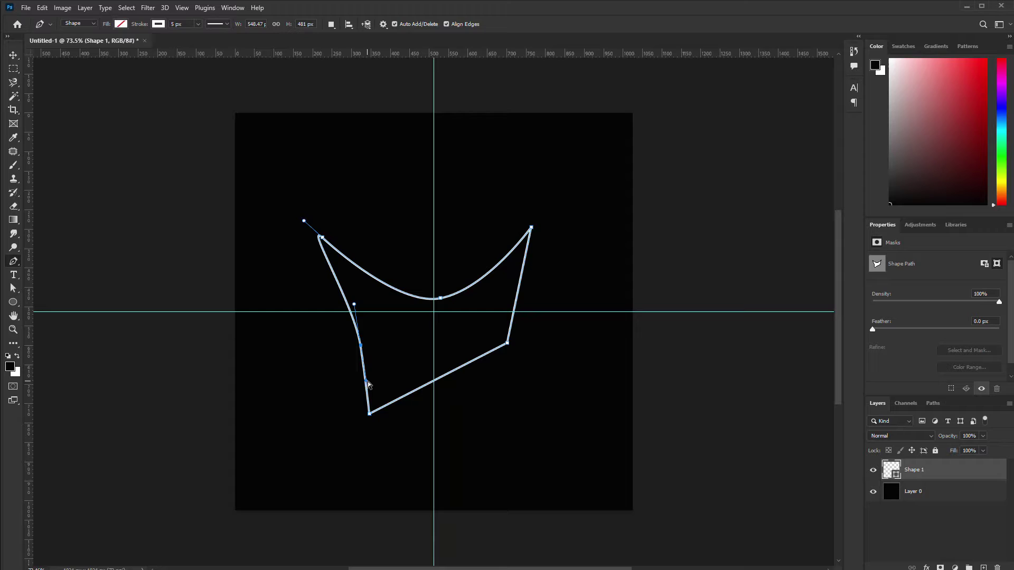
pyautogui.moveTo(361, 345)
pyautogui.keyDown('ctrl'); pyautogui.mouseDown()
pyautogui.moveTo(409, 343)
pyautogui.moveTo(402, 350)
pyautogui.moveTo(399, 341)
pyautogui.mouseUp(); pyautogui.keyUp('ctrl')
pyautogui.click(456, 371)
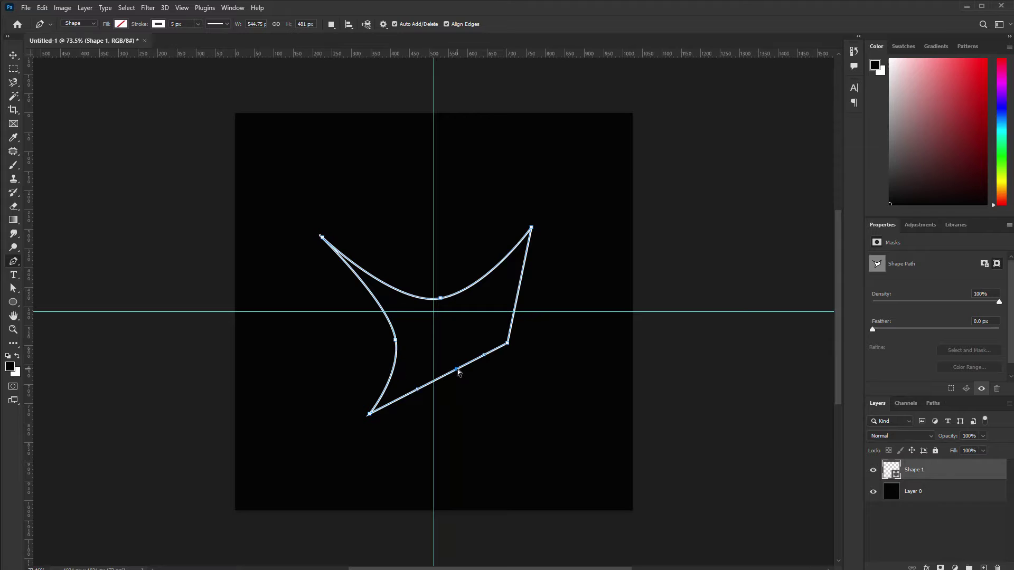
pyautogui.moveTo(458, 370)
pyautogui.keyDown('ctrl'); pyautogui.mouseDown()
pyautogui.moveTo(448, 343)
pyautogui.moveTo(461, 336)
pyautogui.mouseUp(); pyautogui.keyUp('ctrl')
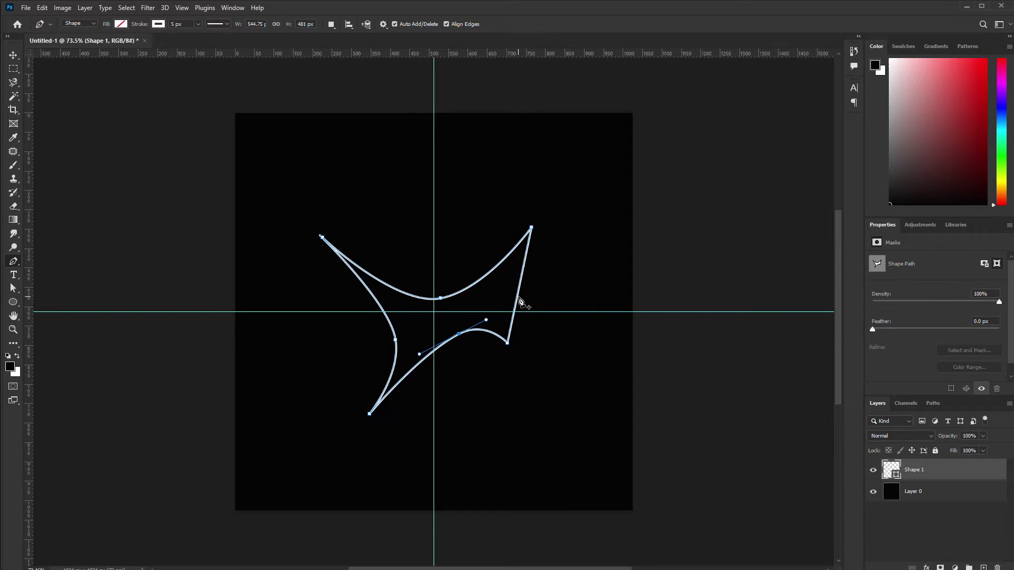
pyautogui.click(513, 296)
pyautogui.keyDown('ctrl'); pyautogui.moveTo(512, 295); pyautogui.dragTo(487, 292); pyautogui.keyUp('ctrl')
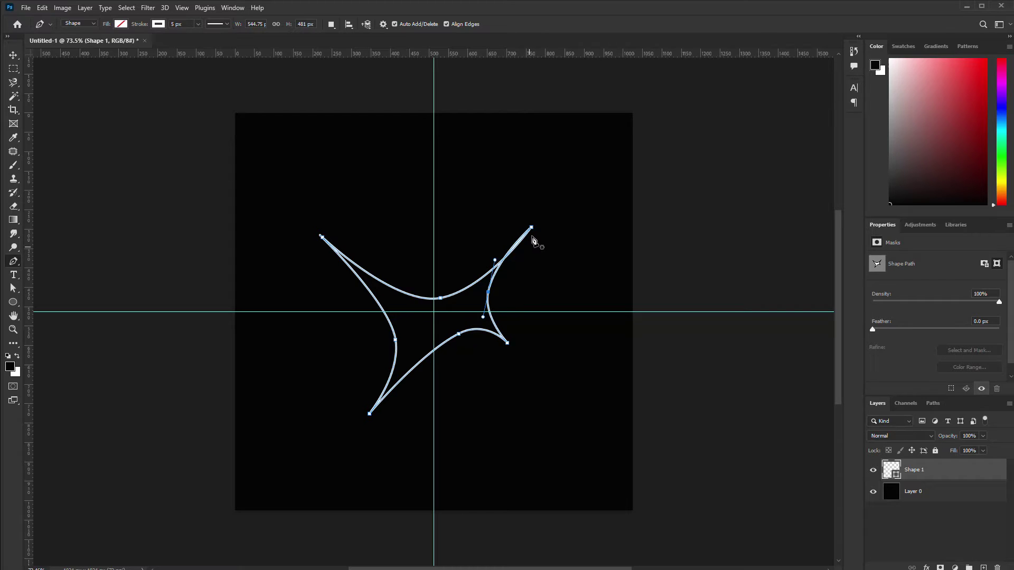
# - Extend the upper-right tip for a shape about 642 px wide and 648 px high, and bend the left edge closer to the centre
pyautogui.keyDown('ctrl'); pyautogui.moveTo(532, 229); pyautogui.dragTo(569, 162); pyautogui.keyUp('ctrl')
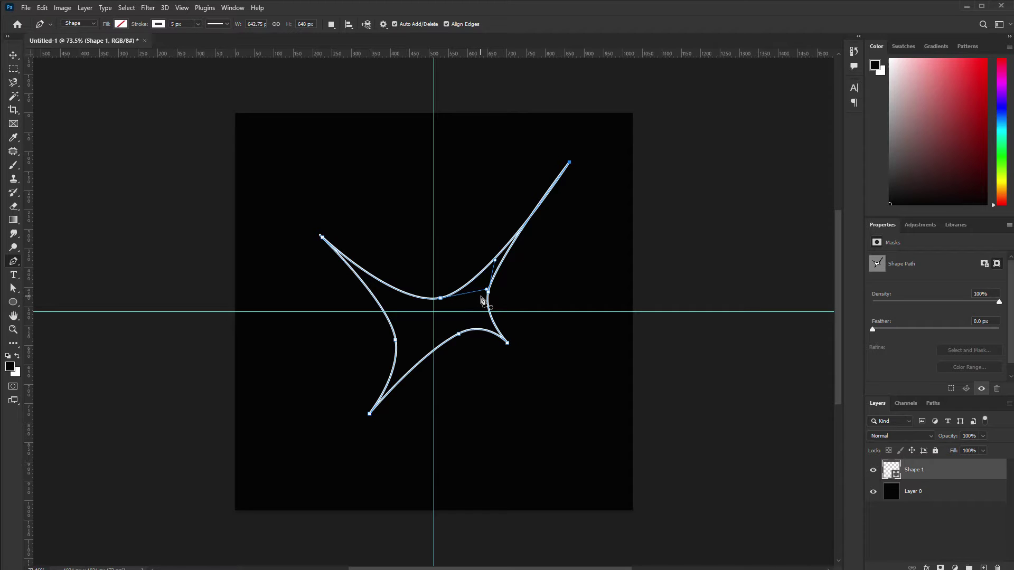
pyautogui.moveTo(396, 342)
pyautogui.keyDown('ctrl'); pyautogui.mouseDown()
pyautogui.moveTo(417, 313)
pyautogui.moveTo(402, 338)
pyautogui.moveTo(426, 332)
pyautogui.moveTo(426, 318)
pyautogui.mouseUp(); pyautogui.keyUp('ctrl')
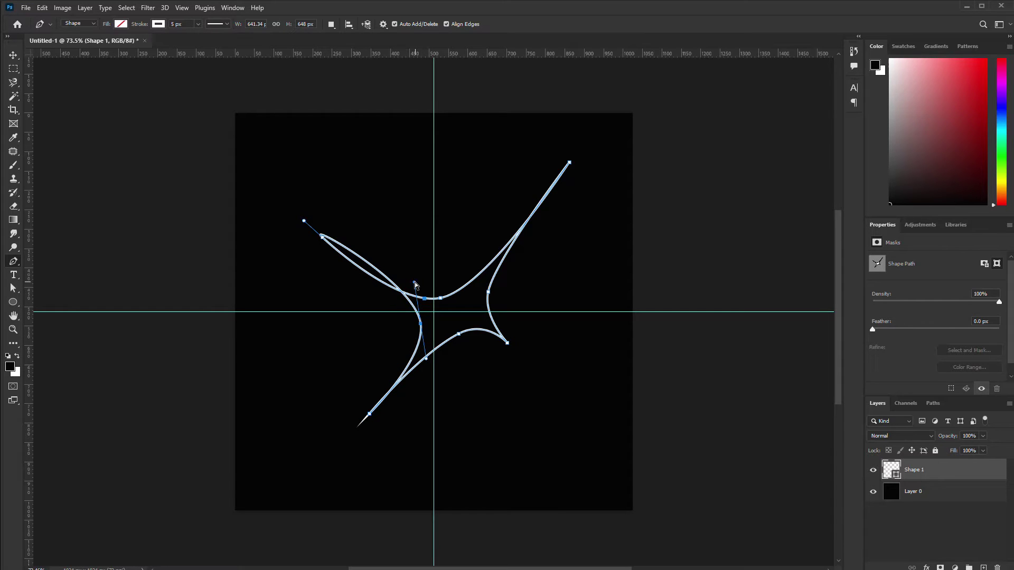
pyautogui.keyDown('ctrl'); pyautogui.moveTo(415, 284); pyautogui.dragTo(392, 293); pyautogui.keyUp('ctrl')
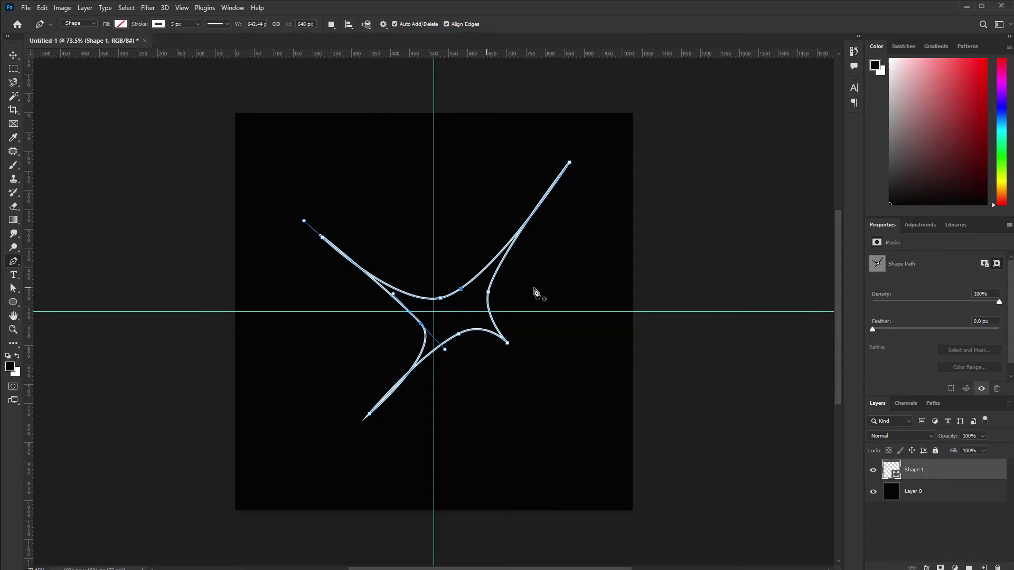
# - Extend the star's upper-left, lower-right and lower-left tips to about 778 × 670 px overall, reshaping the top, bottom and left inner curves
pyautogui.keyDown('ctrl'); pyautogui.click(441, 299); pyautogui.keyUp('ctrl')
pyautogui.moveTo(442, 298)
pyautogui.keyDown('ctrl'); pyautogui.mouseDown()
pyautogui.moveTo(460, 281)
pyautogui.moveTo(450, 289)
pyautogui.mouseUp(); pyautogui.keyUp('ctrl')
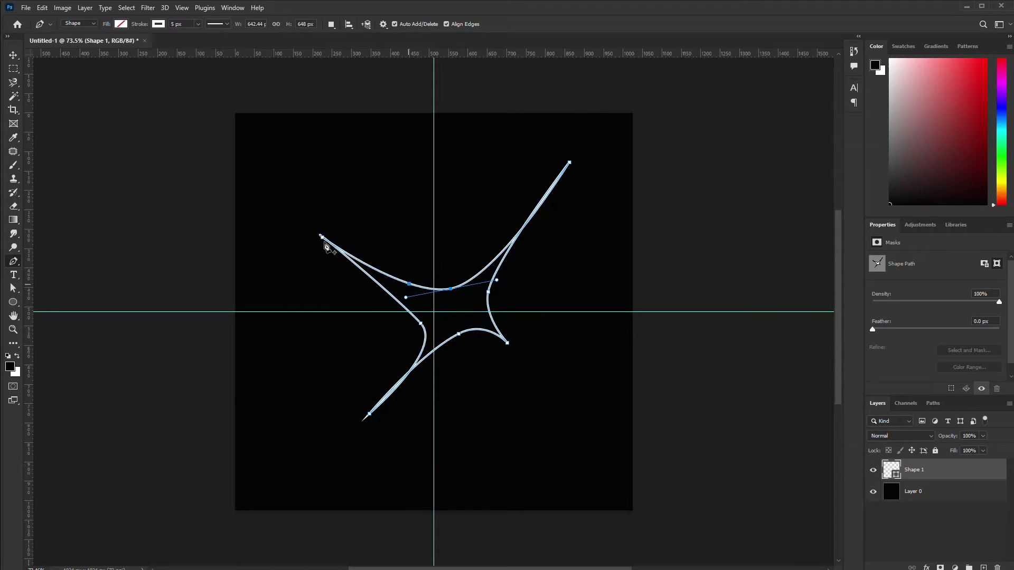
pyautogui.keyDown('ctrl'); pyautogui.moveTo(322, 237); pyautogui.dragTo(286, 218); pyautogui.keyUp('ctrl')
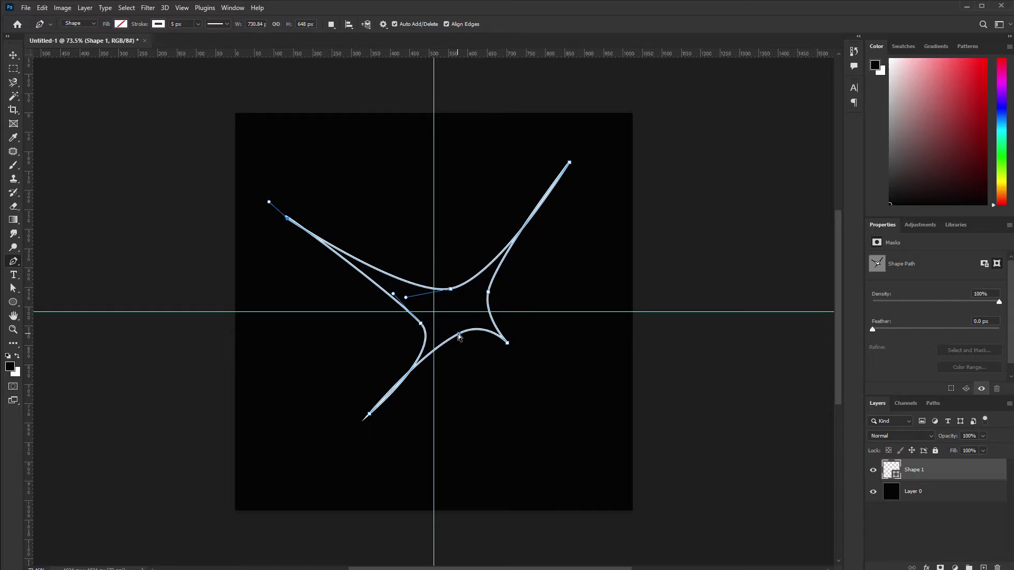
pyautogui.keyDown('ctrl'); pyautogui.moveTo(458, 334); pyautogui.dragTo(451, 326); pyautogui.keyUp('ctrl')
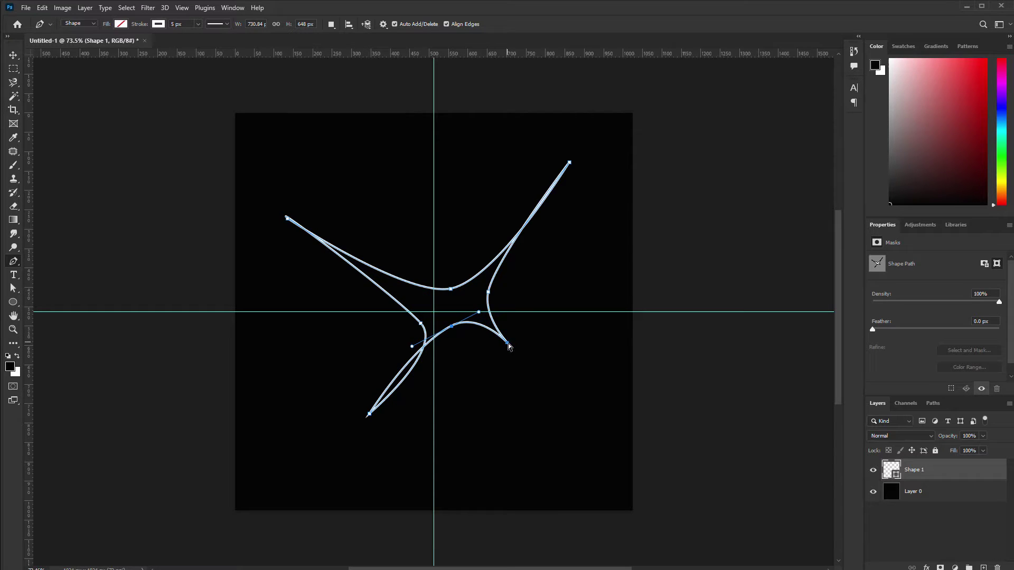
pyautogui.keyDown('ctrl'); pyautogui.moveTo(508, 345); pyautogui.dragTo(587, 373); pyautogui.keyUp('ctrl')
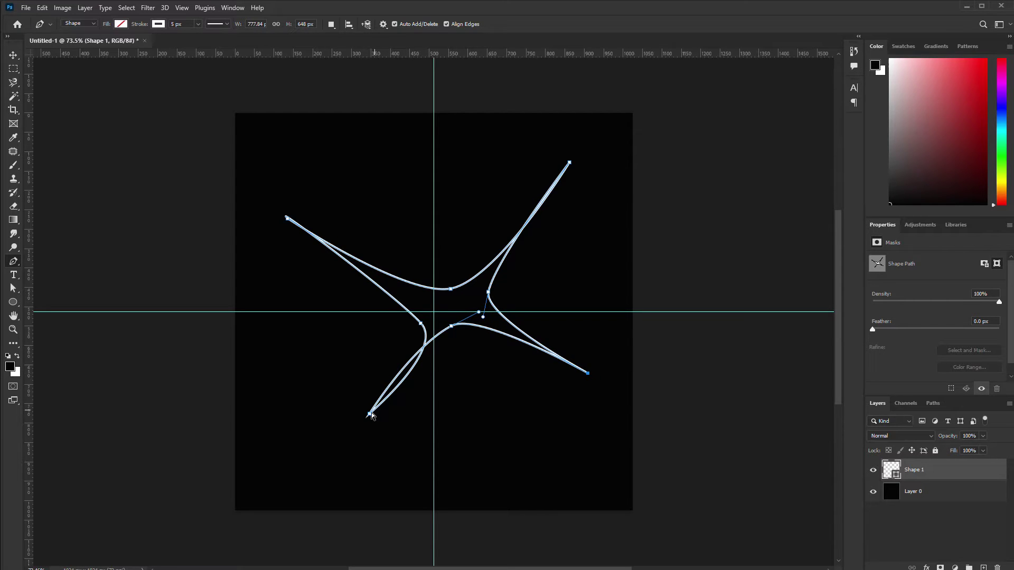
pyautogui.keyDown('ctrl'); pyautogui.moveTo(371, 415); pyautogui.dragTo(358, 425); pyautogui.keyUp('ctrl')
pyautogui.keyDown('ctrl'); pyautogui.click(431, 350); pyautogui.keyUp('ctrl')
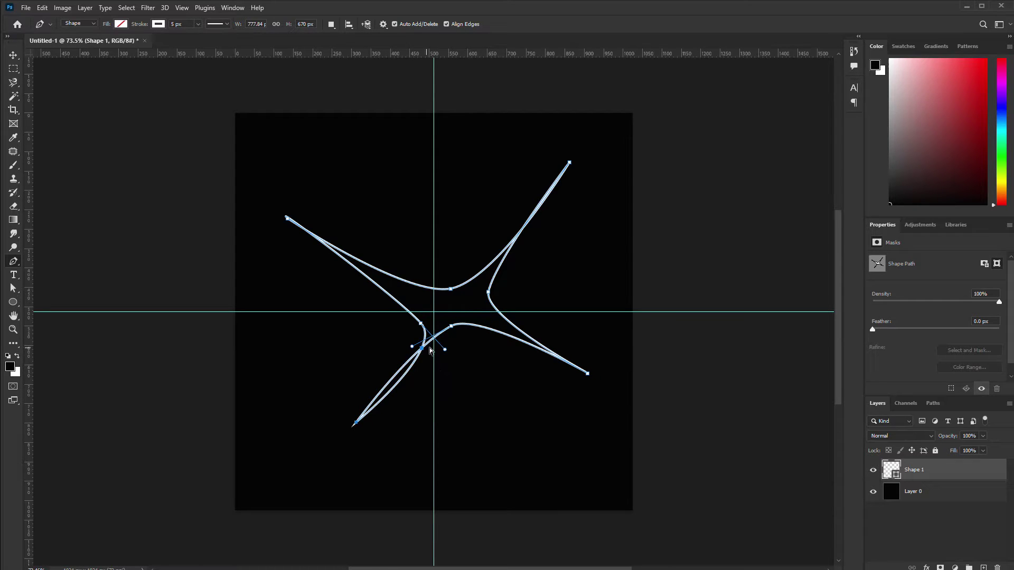
pyautogui.press('Escape')
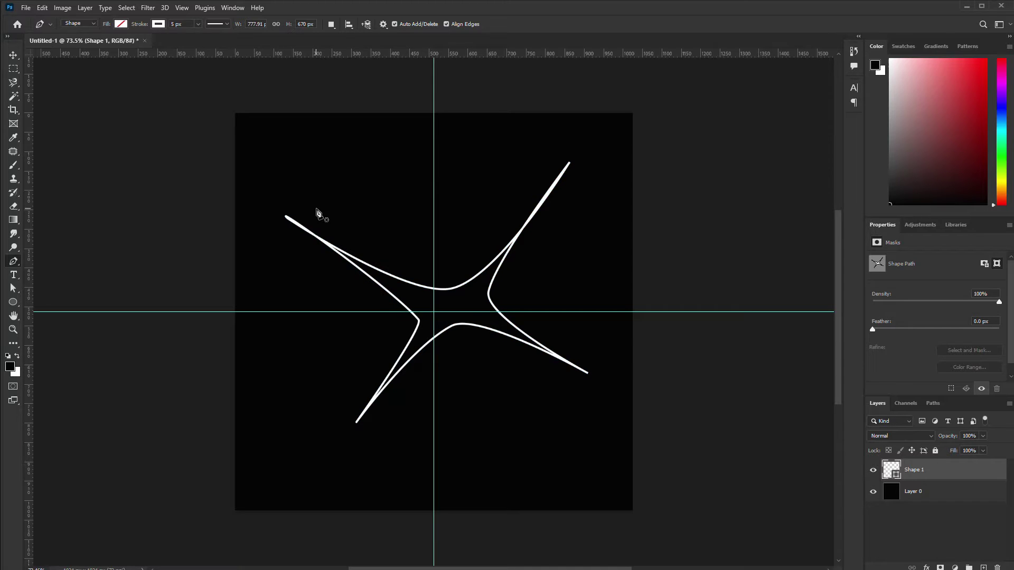
# - Fill the star with white, try the last-used Radial Blur on it, and undo the blur
pyautogui.click(121, 24)
pyautogui.click(55, 79)
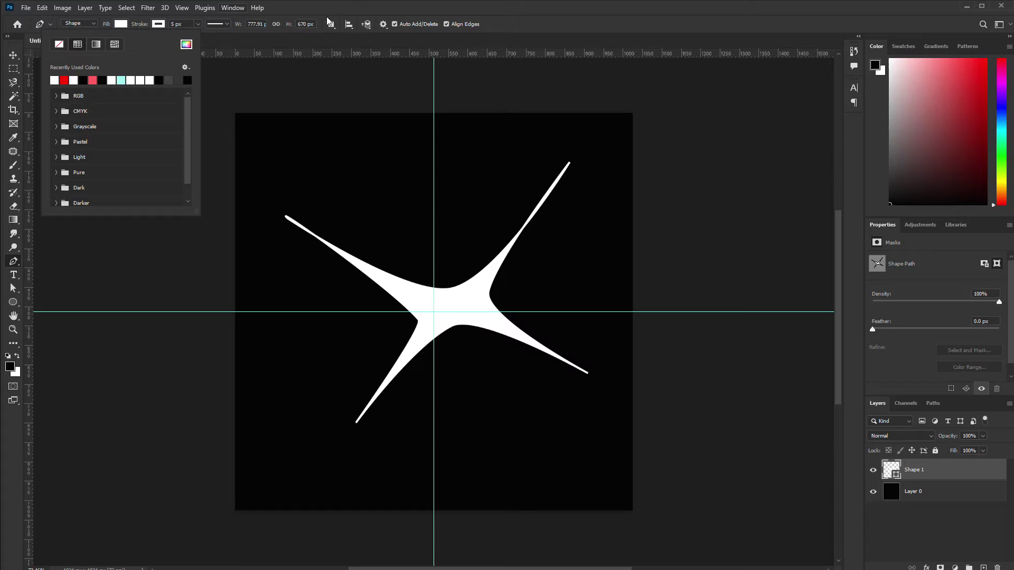
pyautogui.click(350, 9)
pyautogui.click(147, 8)
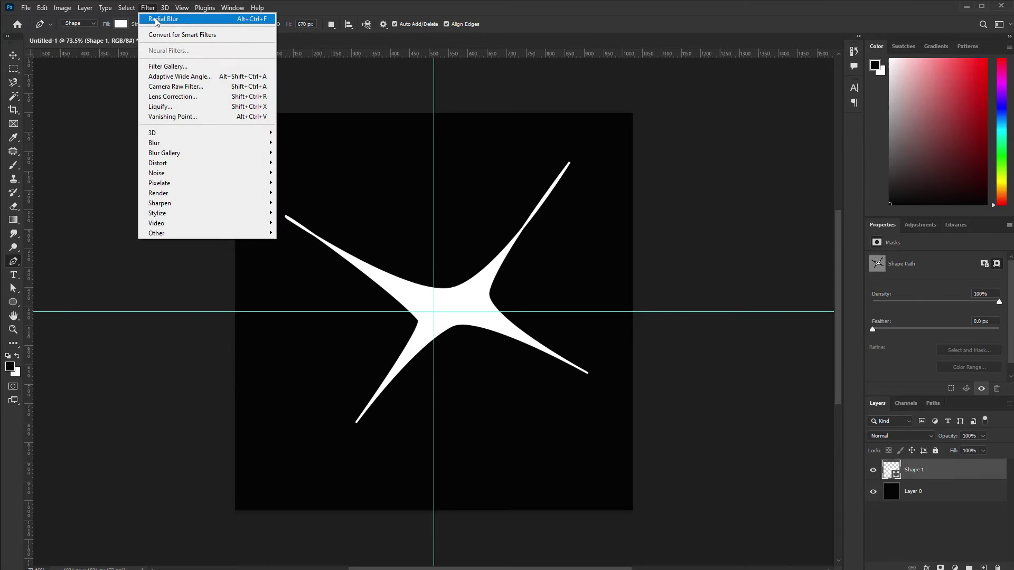
pyautogui.click(156, 20)
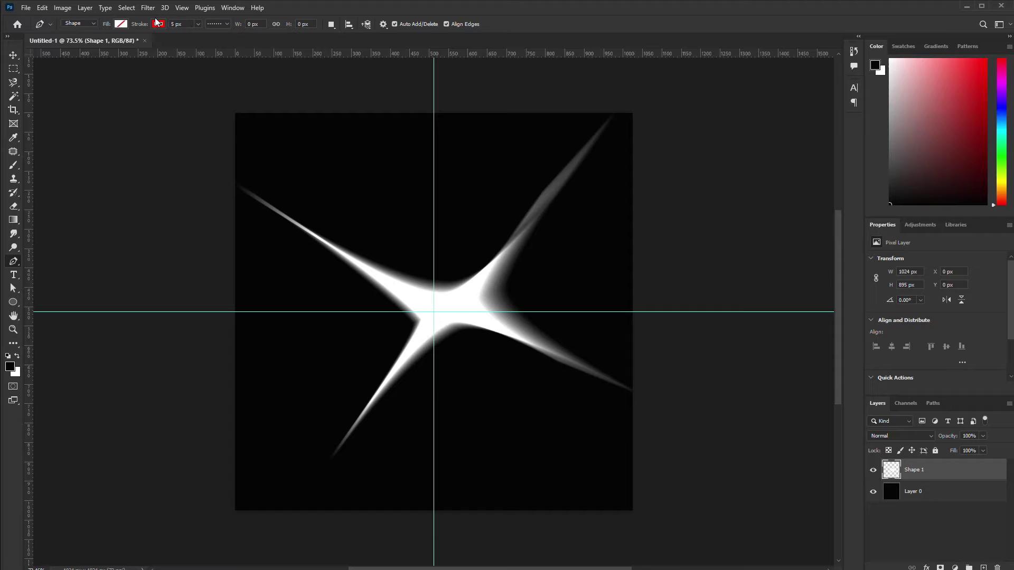
pyautogui.hotkey('ctrl', 'z')
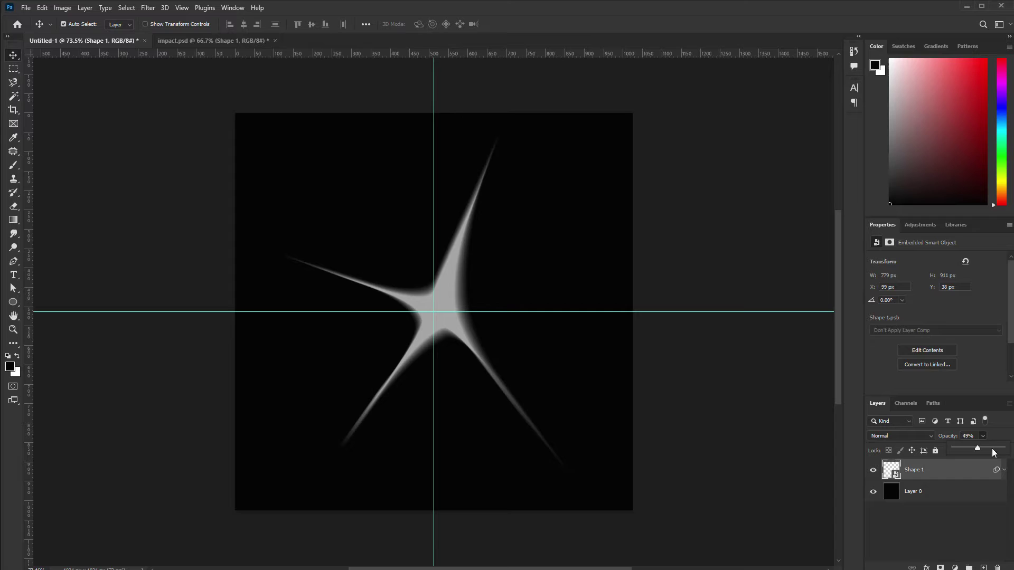
# - Lower the opacity of the blurred star layer Shape 1 to 47% and keep that layer selected
pyautogui.moveTo(987, 449); pyautogui.dragTo(1009, 449)
pyautogui.click(982, 448)
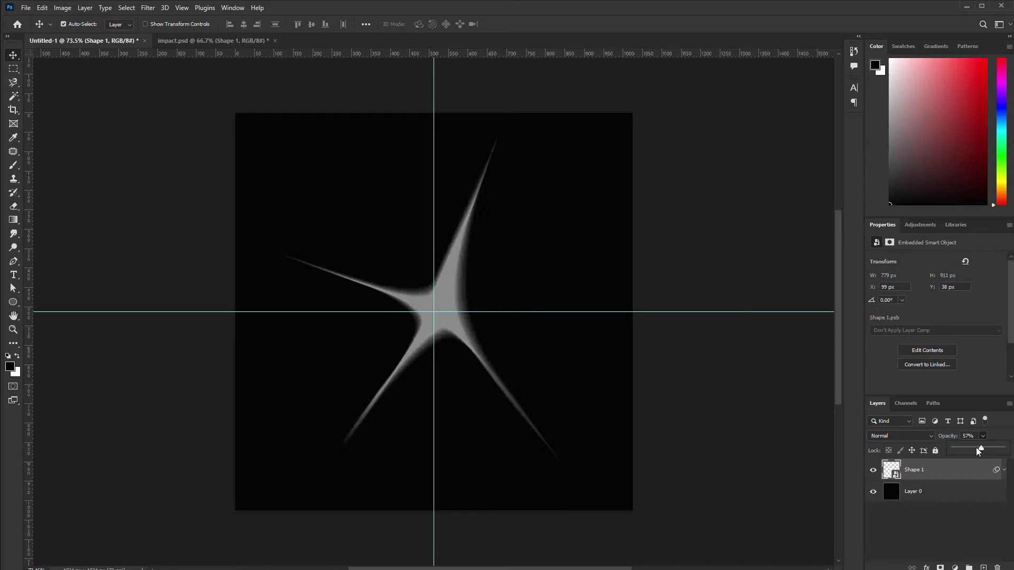
pyautogui.moveTo(977, 448); pyautogui.dragTo(976, 448)
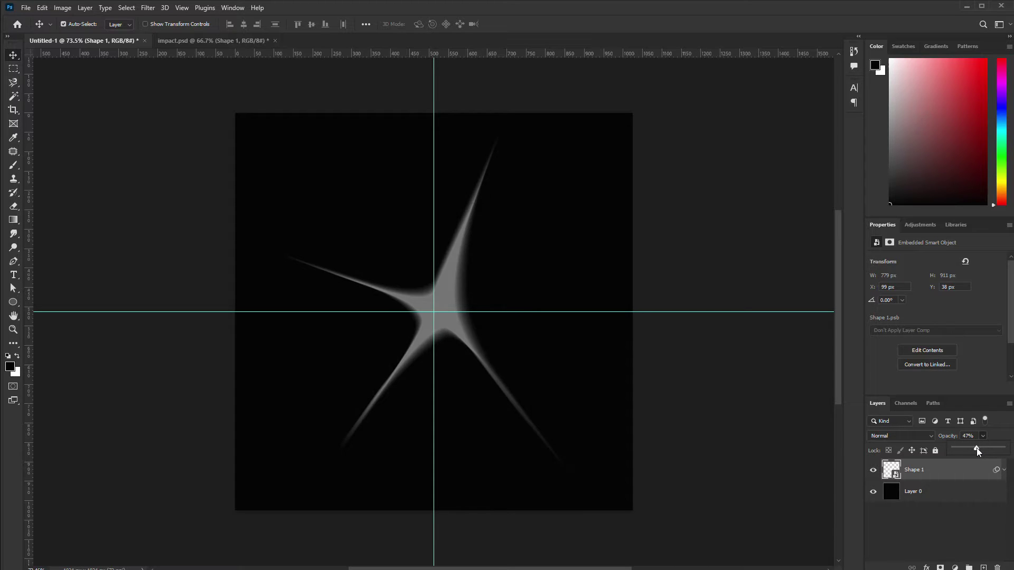
pyautogui.click(944, 504)
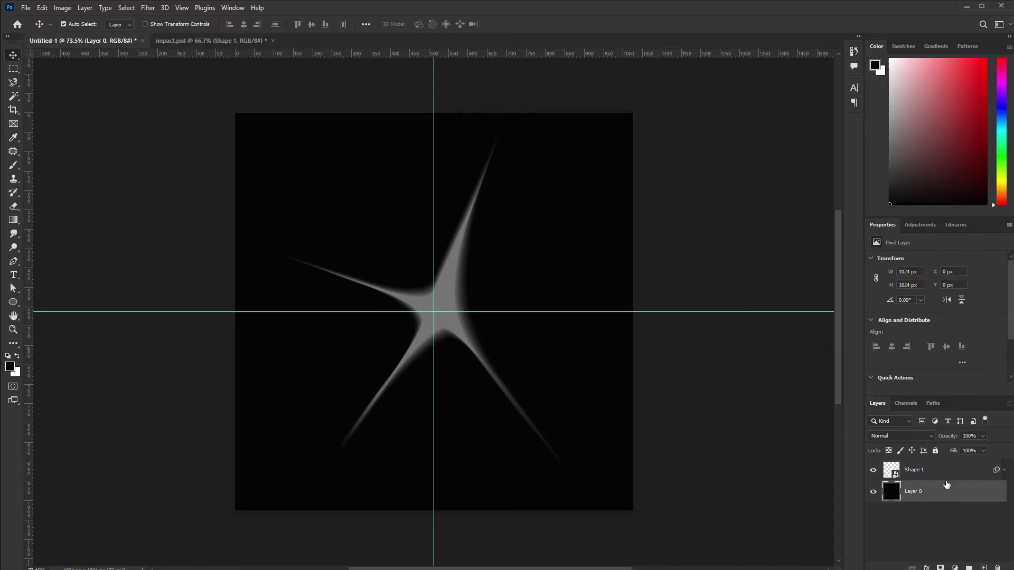
pyautogui.click(945, 481)
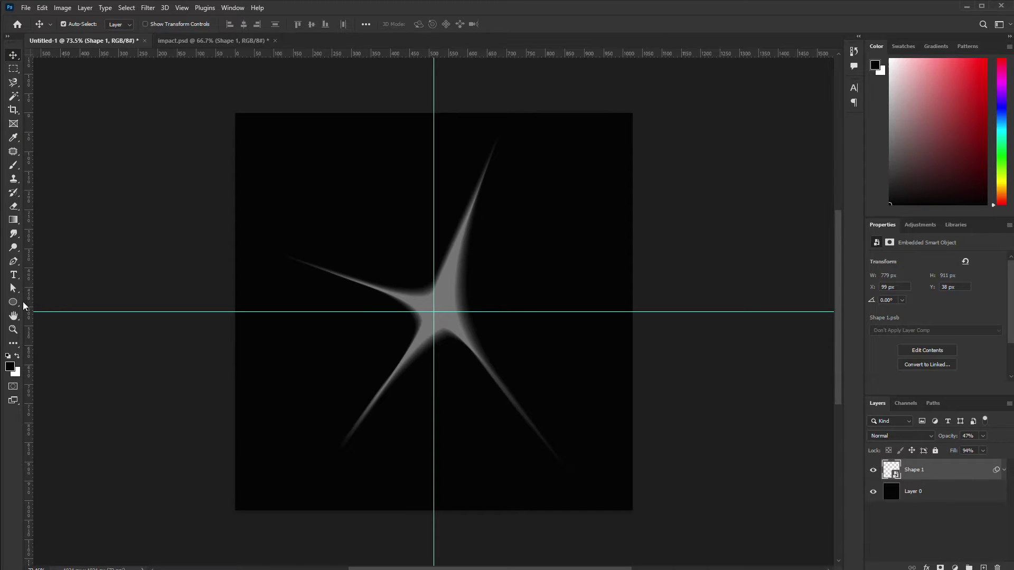
# - Create a 100 × 100 px ellipse shape, centre it on the guide intersection and enlarge it to about 275 px across
pyautogui.click(13, 302)
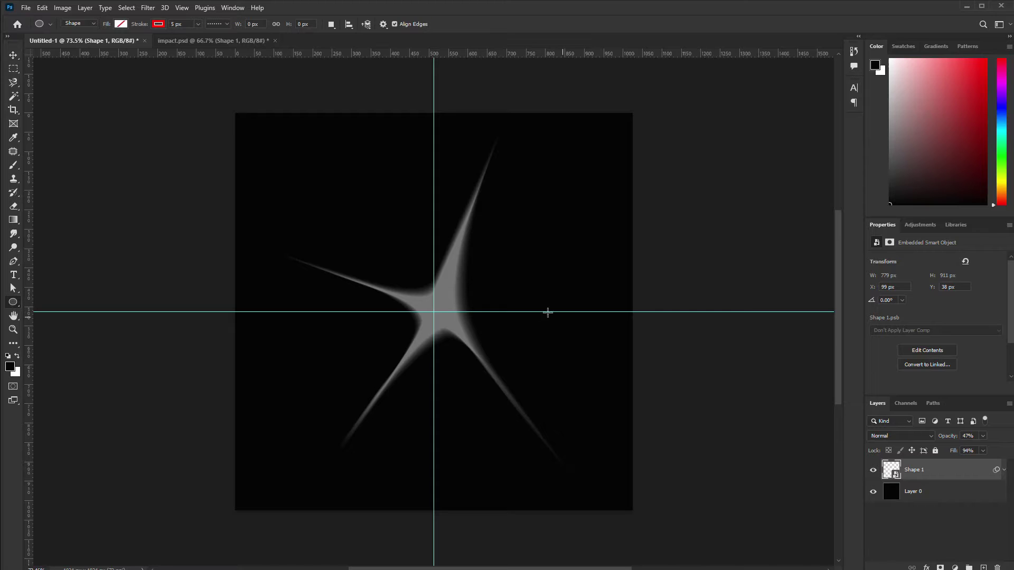
pyautogui.click(433, 312)
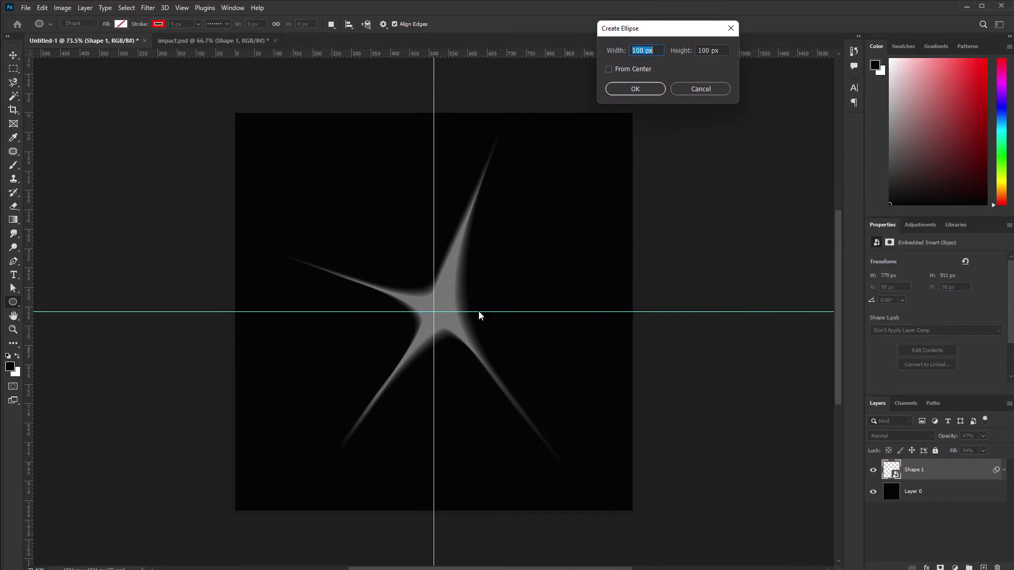
pyautogui.click(665, 85)
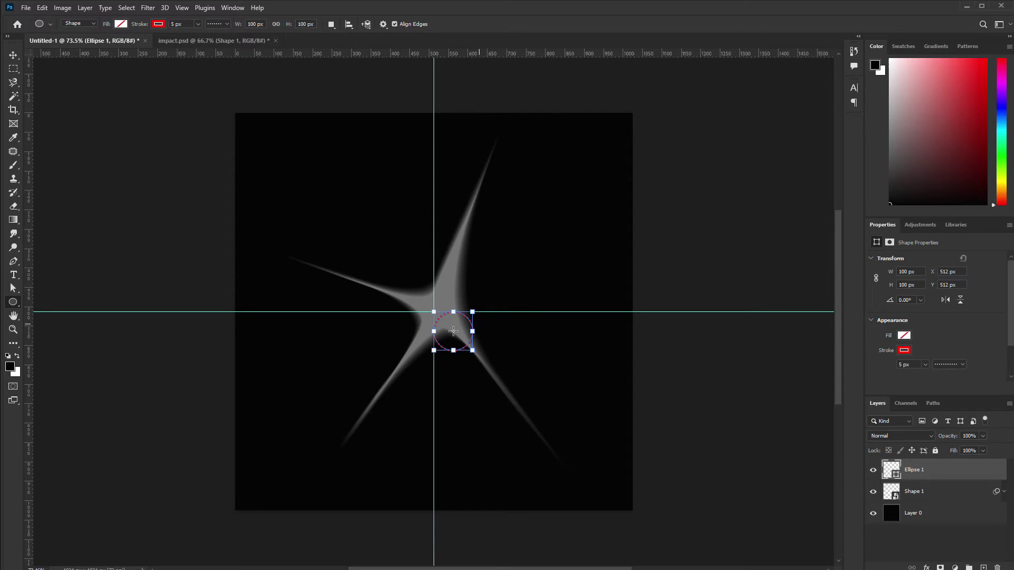
pyautogui.hotkey('ctrl', 't')
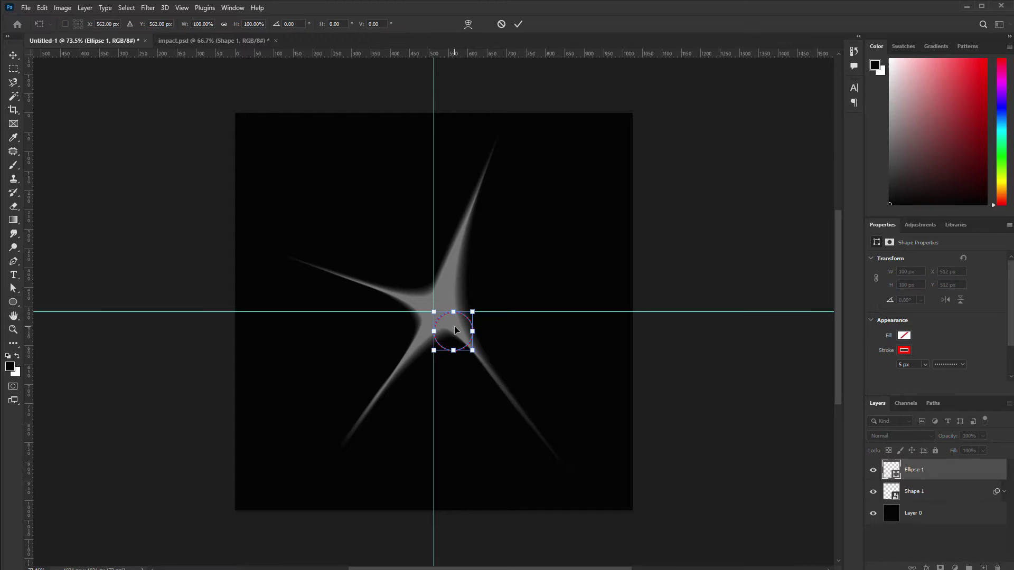
pyautogui.moveTo(459, 326); pyautogui.dragTo(504, 277)
pyautogui.press('Return')
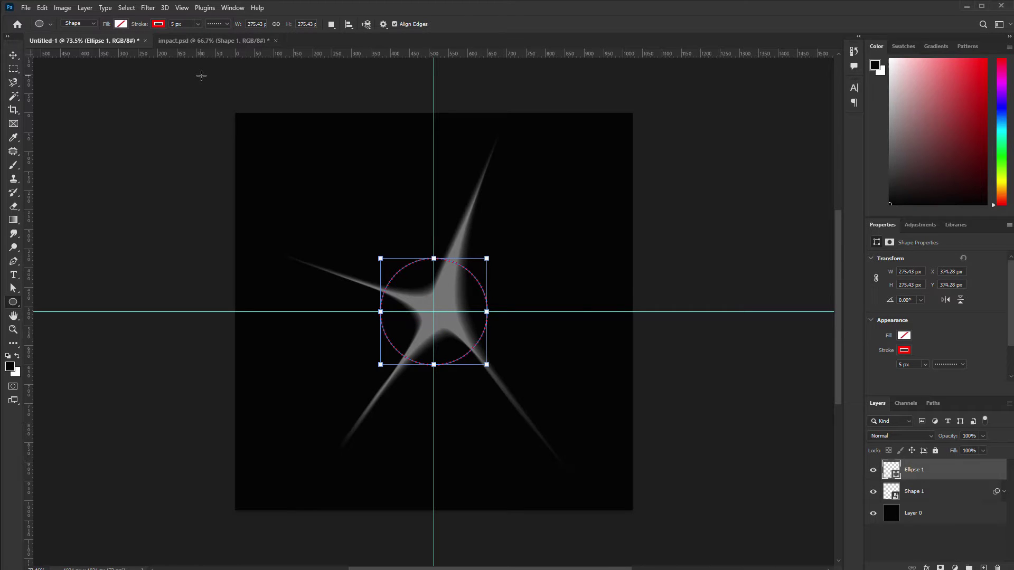
# - Style the circle's outline as a solid white stroke, trying a 20 px width before settling on 10 px
pyautogui.click(218, 23)
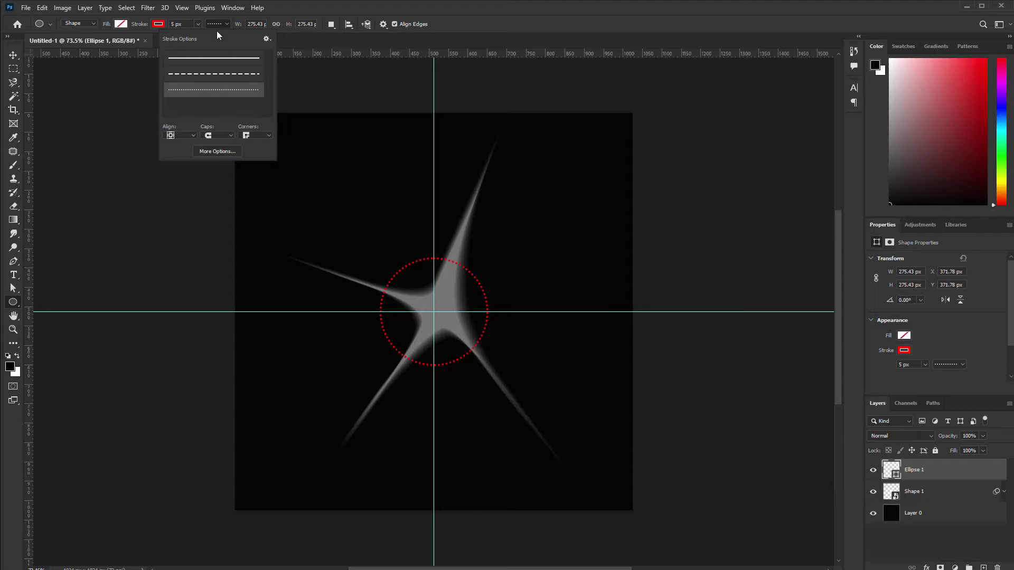
pyautogui.click(206, 57)
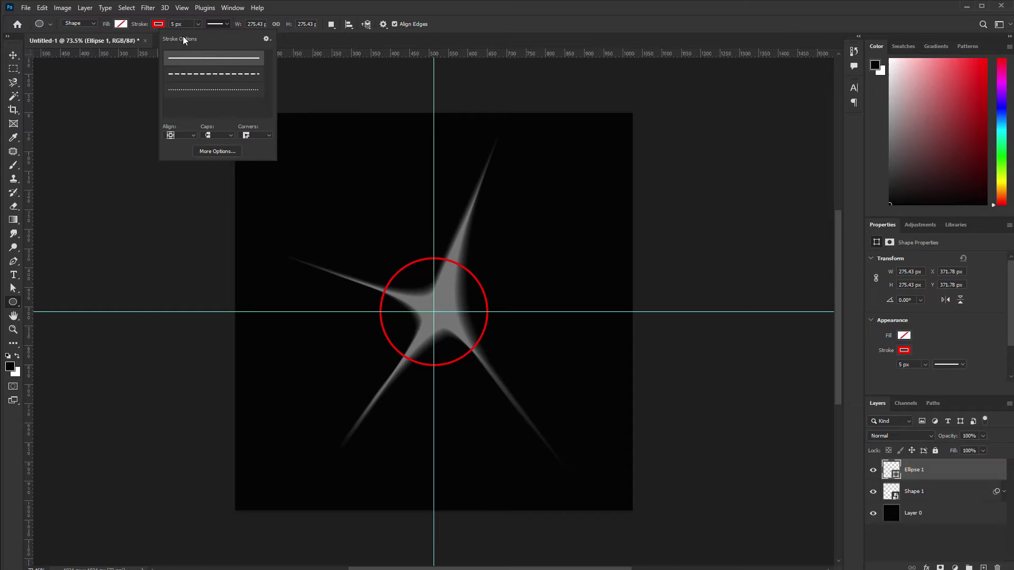
pyautogui.click(157, 25)
pyautogui.click(95, 80)
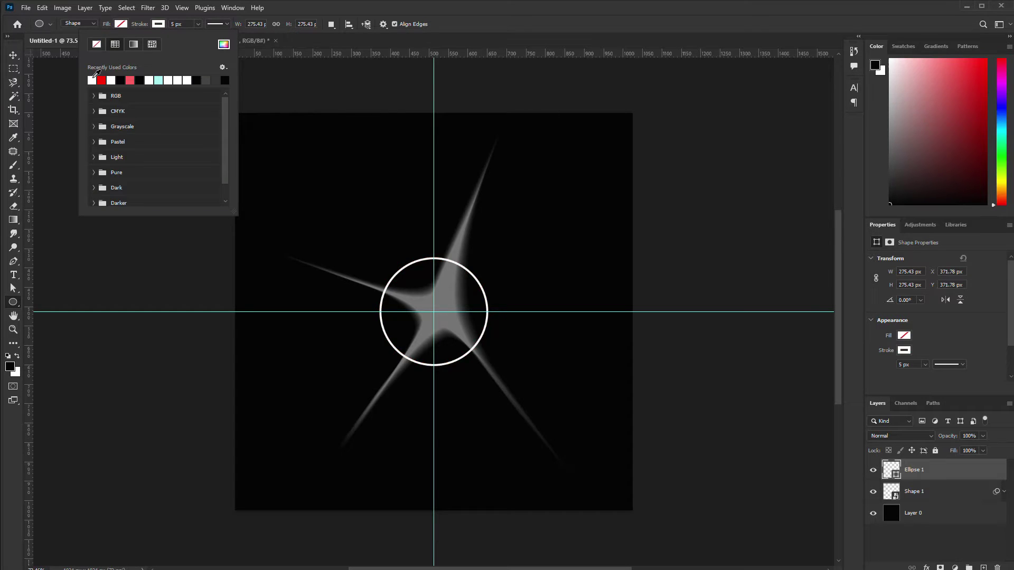
pyautogui.click(293, 10)
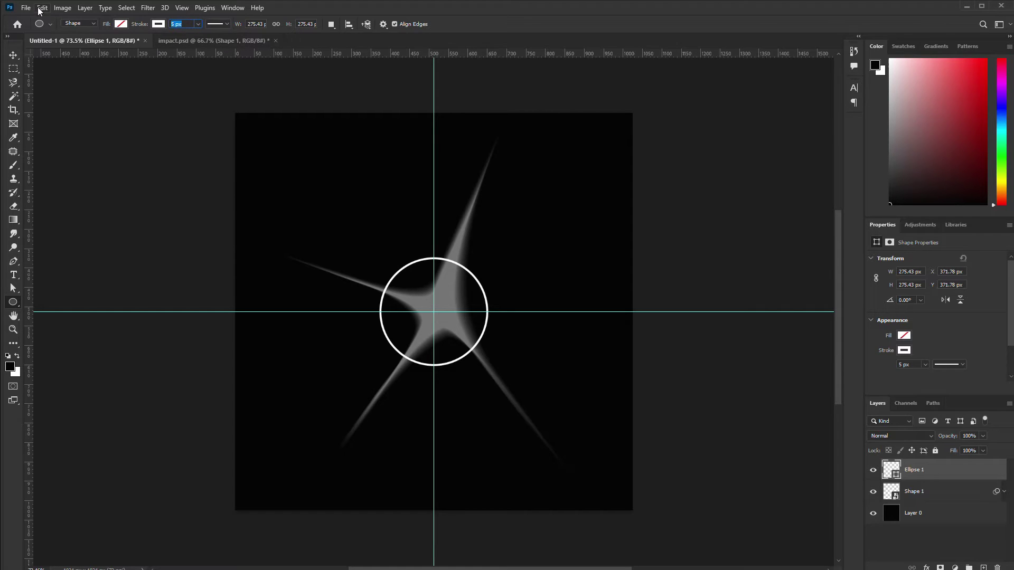
pyautogui.write('20')
pyautogui.press('Return')
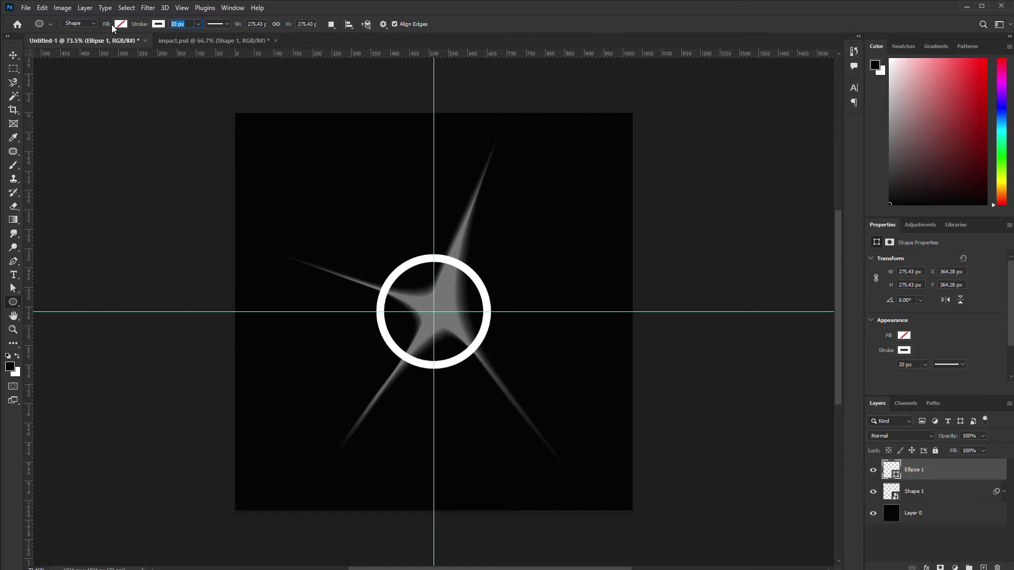
pyautogui.write('10')
pyautogui.press('Return')
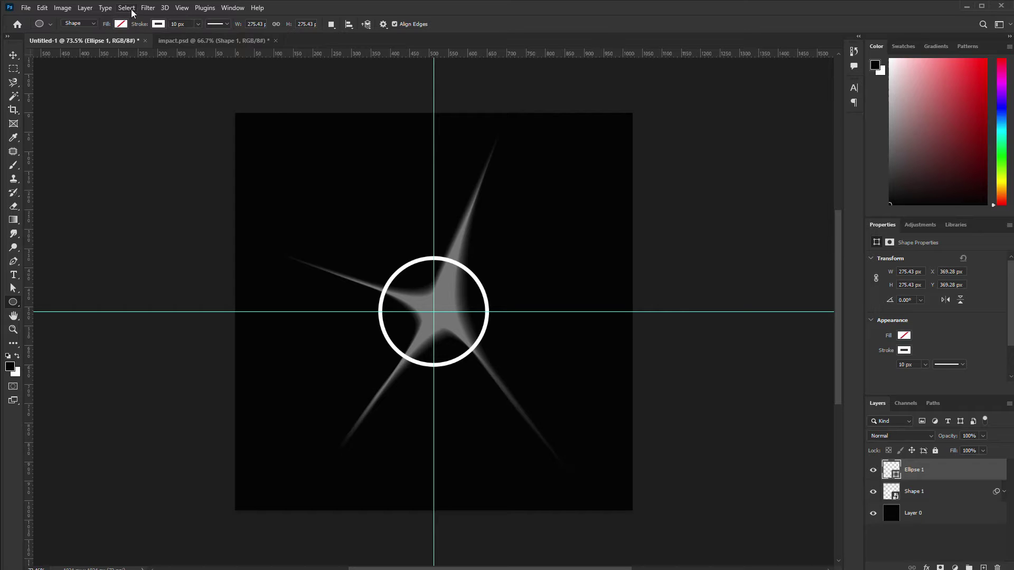
# - Try the last-used Radial Blur on the circle layer and undo it
pyautogui.click(147, 8)
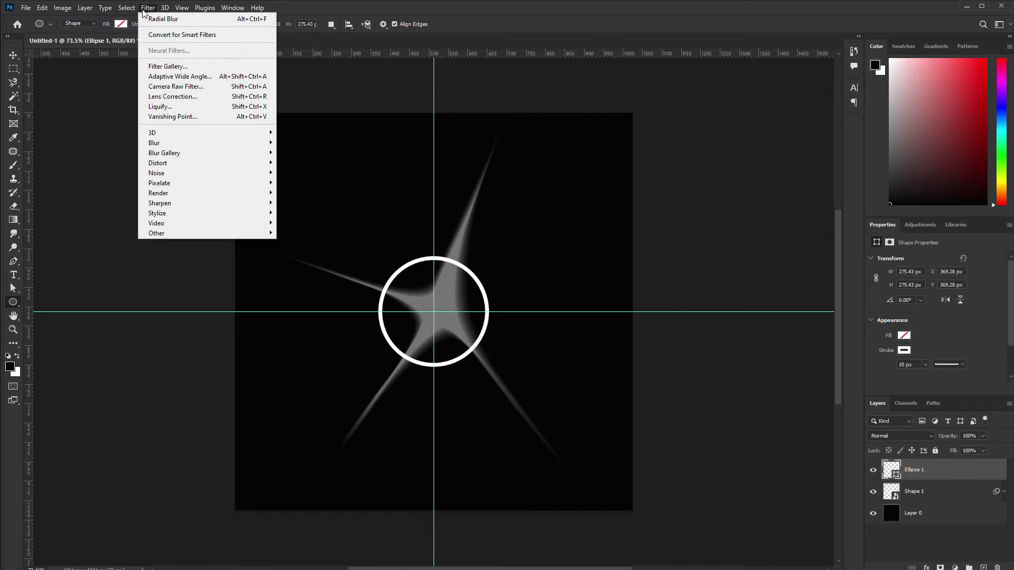
pyautogui.click(173, 20)
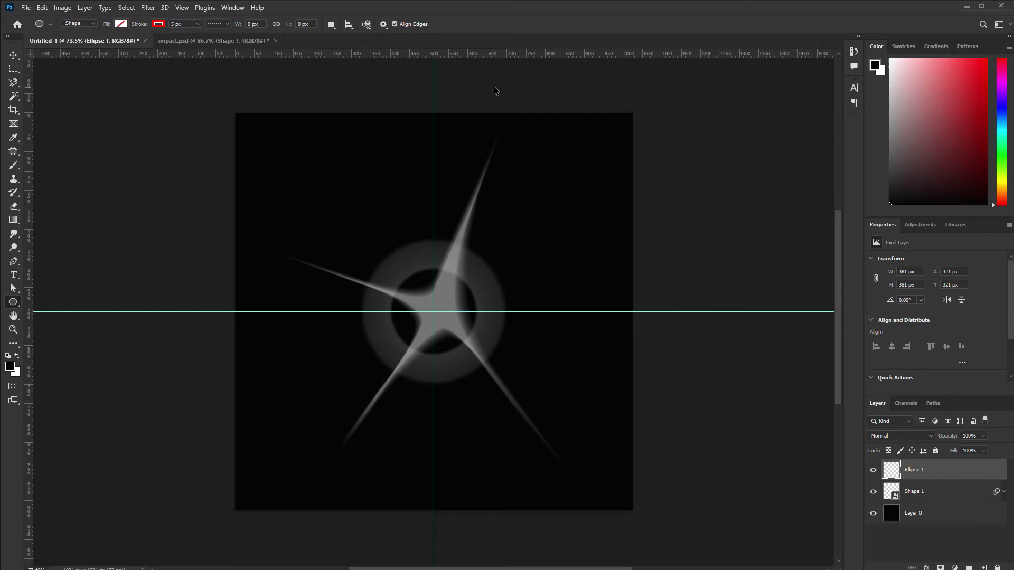
pyautogui.hotkey('ctrl', 'z')
pyautogui.hotkey('ctrl', 'z')
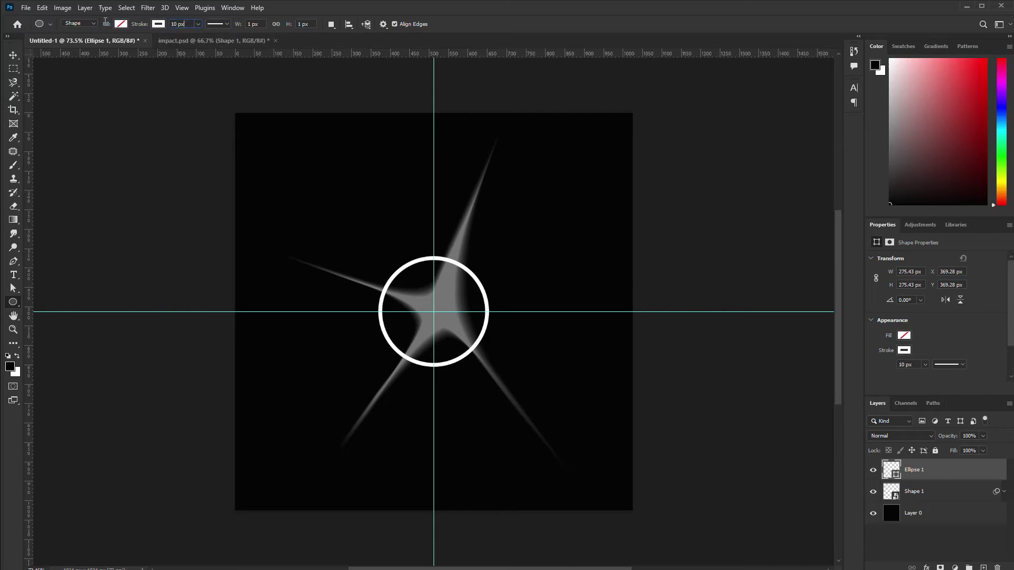
# - Set the circle's stroke width to 15 px
pyautogui.moveTo(105, 21); pyautogui.dragTo(13, 21)
pyautogui.write('15')
pyautogui.press('Return')
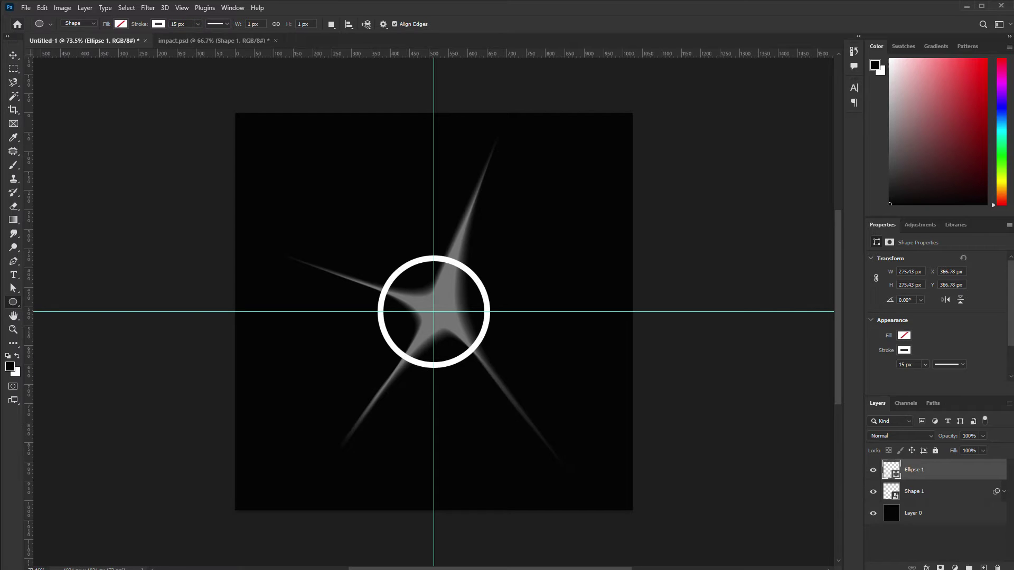
# - Convert the ring to a smart object with a Radial Blur using Zoom method and Best quality, and add a layer mask to it
pyautogui.click(148, 7)
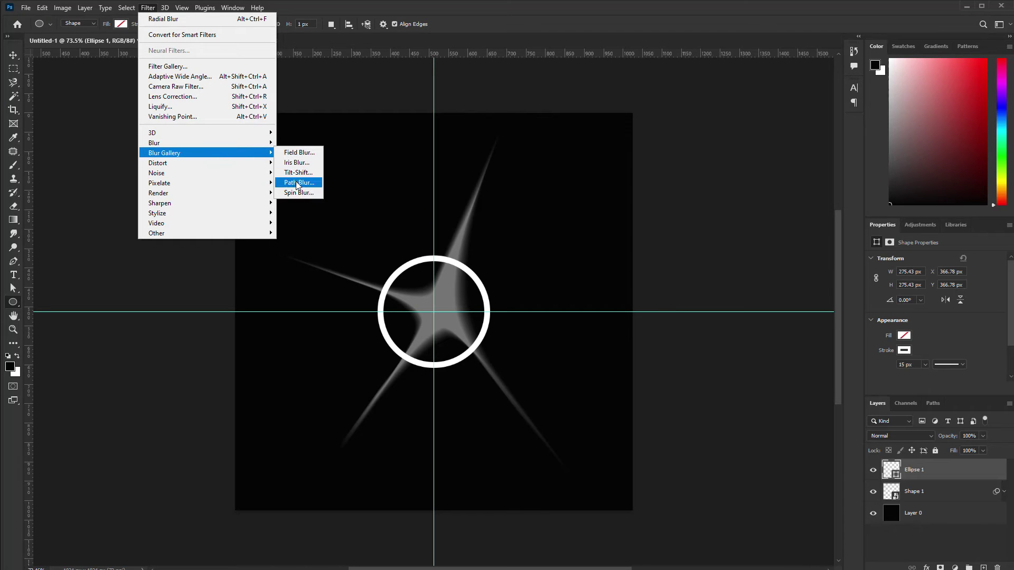
pyautogui.moveTo(249, 144)
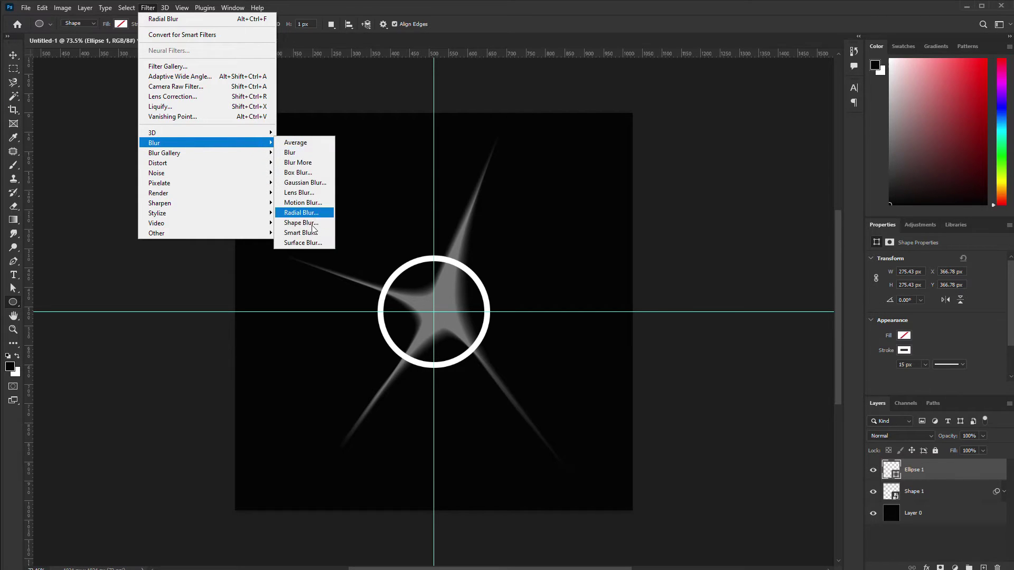
pyautogui.click(315, 213)
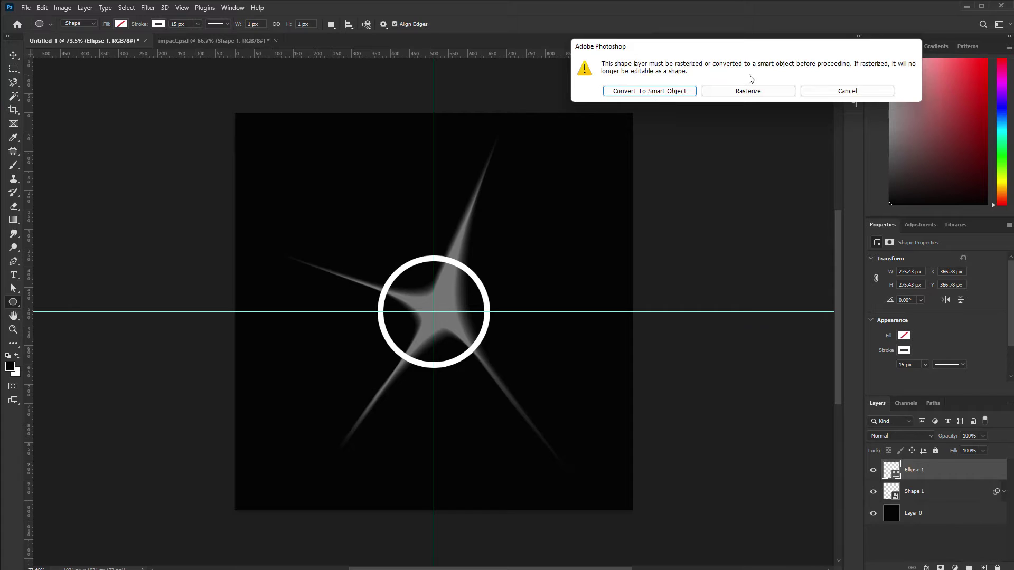
pyautogui.click(655, 94)
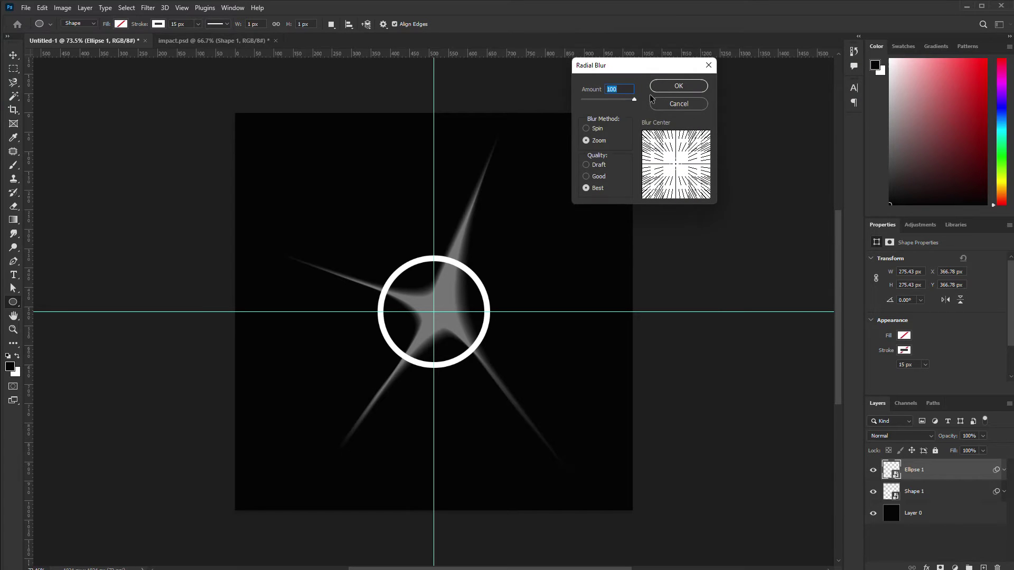
pyautogui.press('Return')
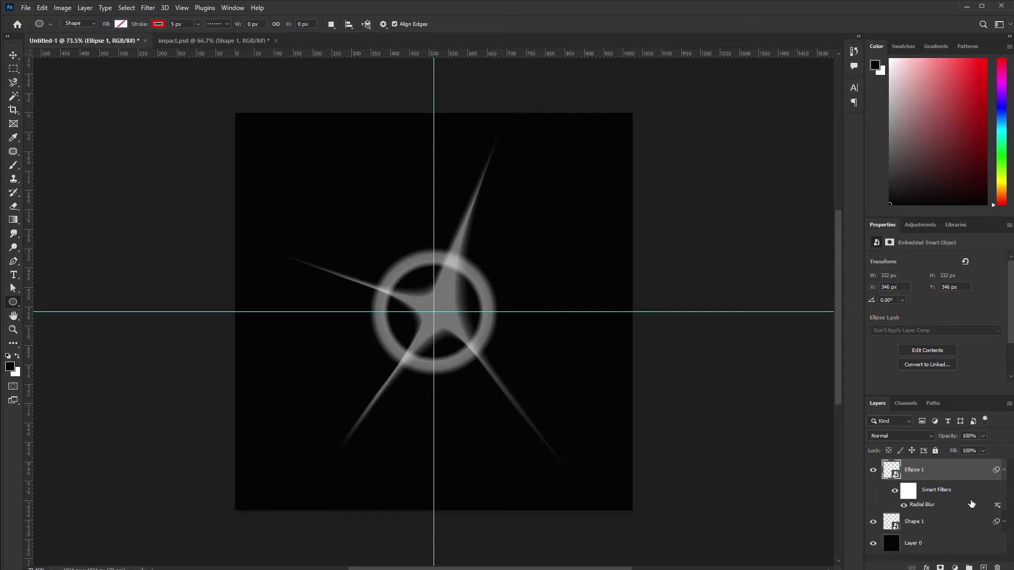
pyautogui.click(940, 567)
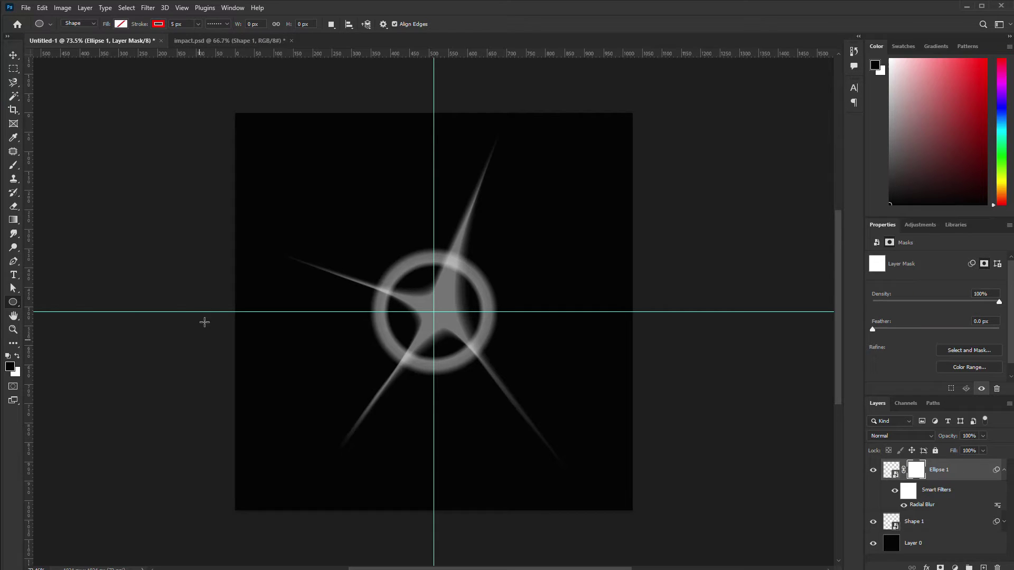
# - Paint black on the ring's layer mask with a soft brush to cut gaps at its lower left and bottom
pyautogui.press('b')
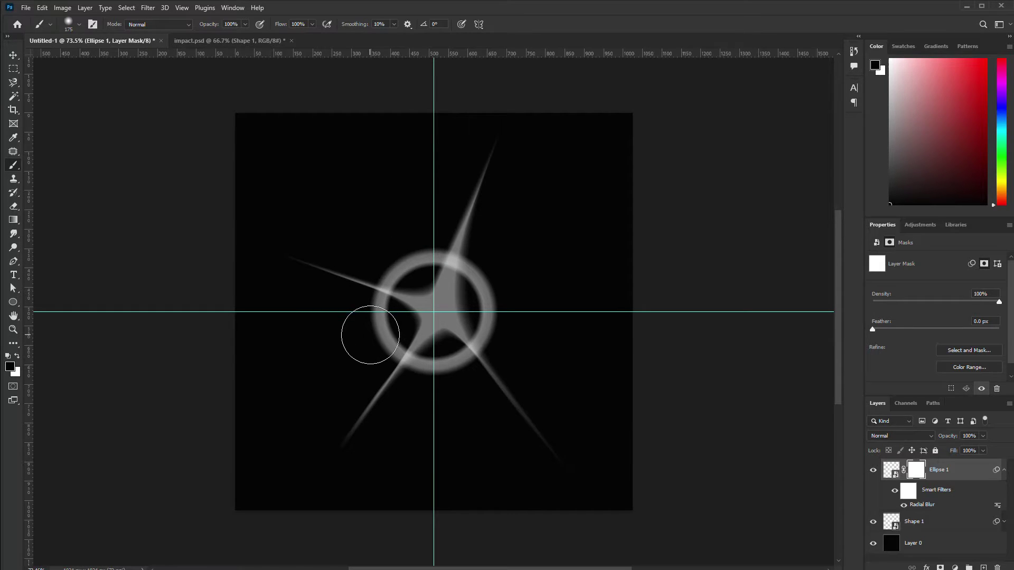
pyautogui.moveTo(370, 334); pyautogui.dragTo(332, 340)
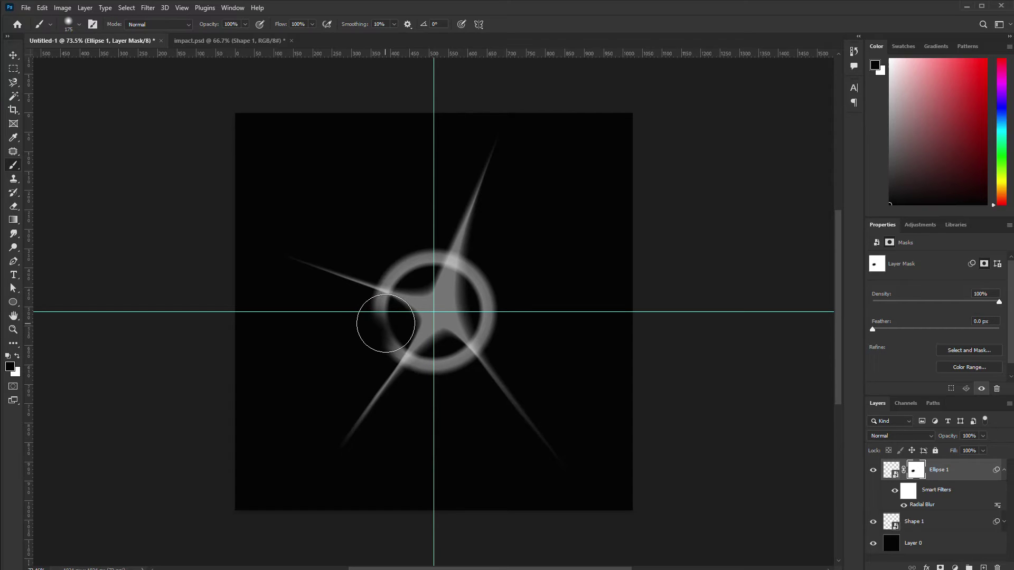
pyautogui.moveTo(385, 323); pyautogui.dragTo(380, 322)
pyautogui.press('[')
pyautogui.press('[')
pyautogui.press('[')
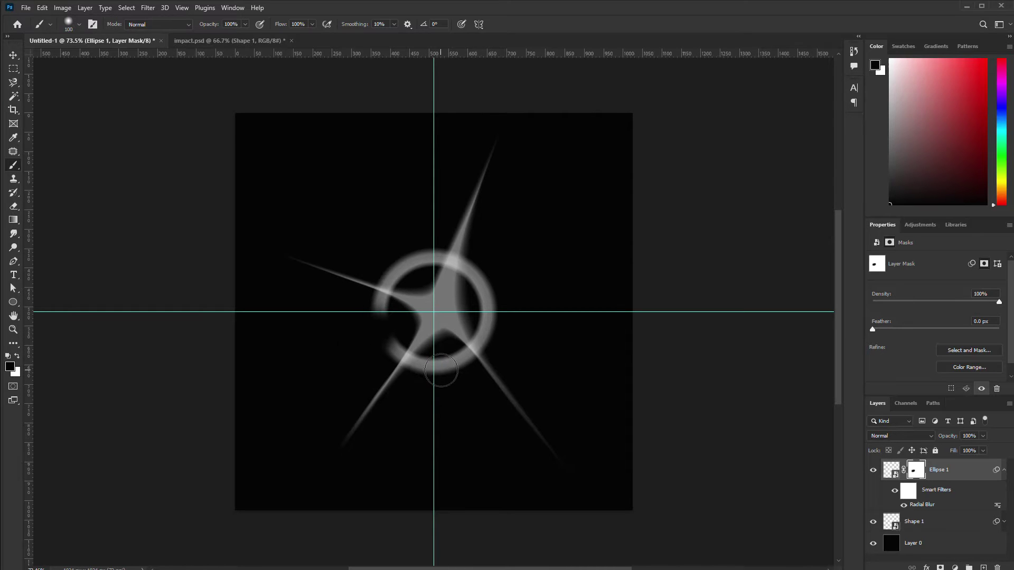
pyautogui.moveTo(440, 370); pyautogui.dragTo(459, 400)
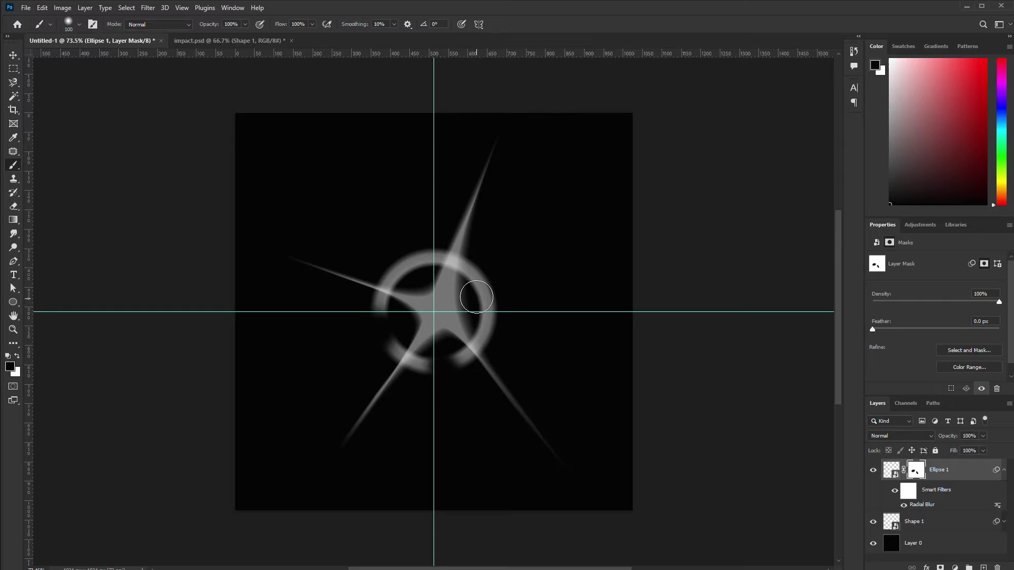
# - Mask out the ring's right side with a 175 px brush and cut a narrow upper-left gap with an 80 px brush
pyautogui.moveTo(476, 296)
pyautogui.mouseDown()
pyautogui.moveTo(471, 274)
pyautogui.moveTo(525, 326)
pyautogui.mouseUp()
pyautogui.press(']')
pyautogui.press(']')
pyautogui.press(']')
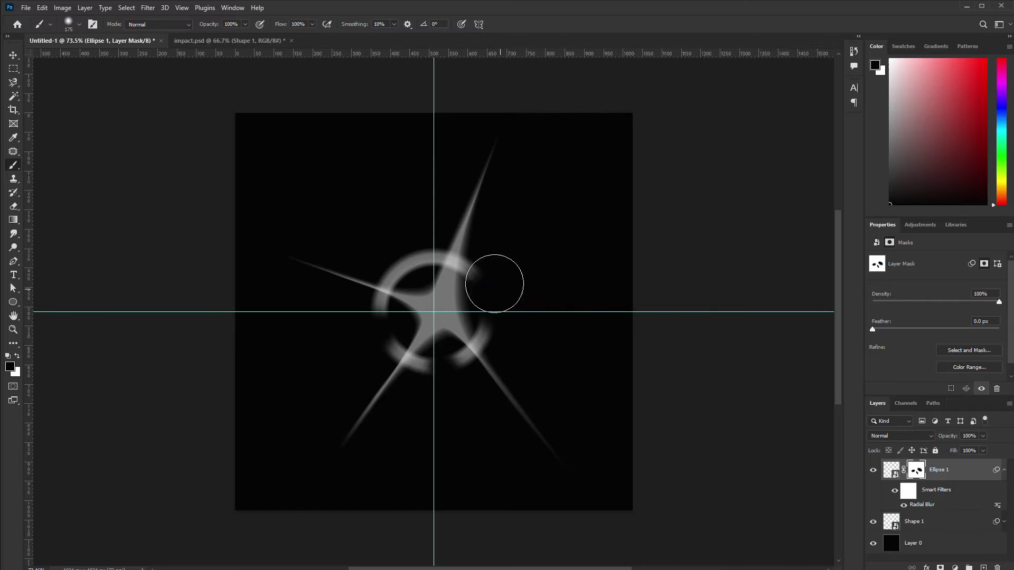
pyautogui.moveTo(485, 279); pyautogui.dragTo(501, 284)
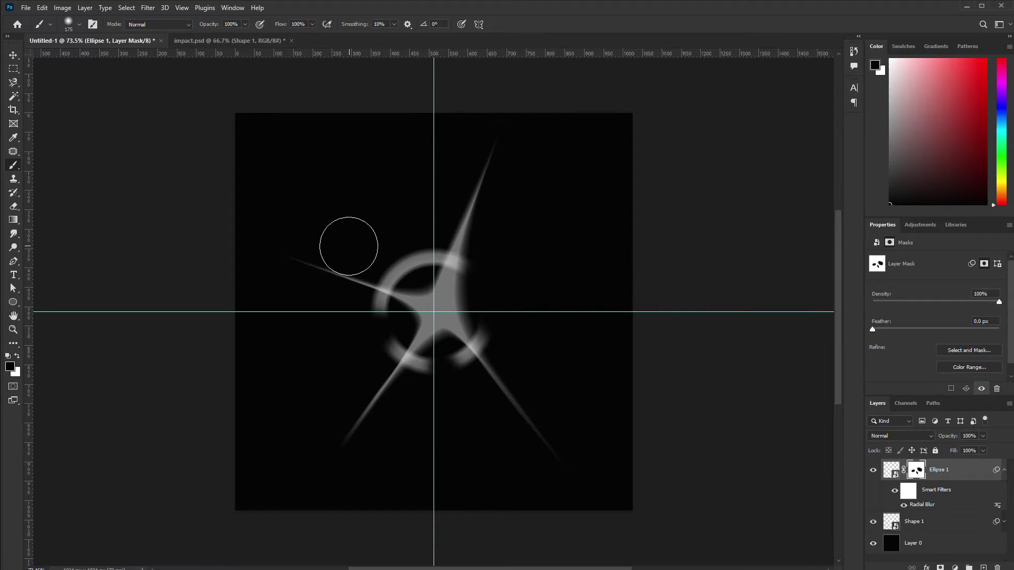
pyautogui.press('[')
pyautogui.press('[')
pyautogui.press('[')
pyautogui.press('[')
pyautogui.press('[')
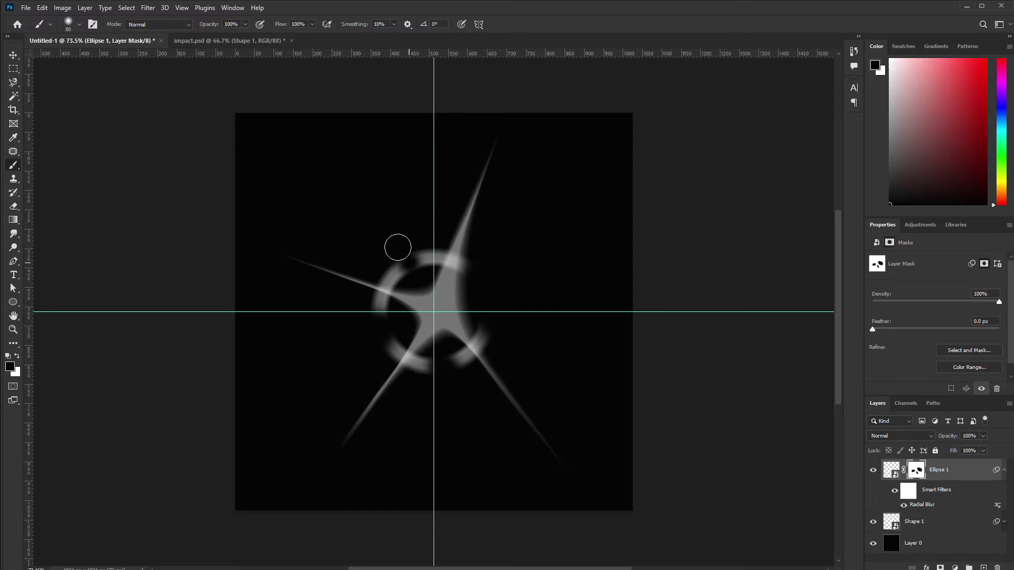
# - Duplicate the masked ring layer, then scale the copy down to about 69% and rotate it about 30°
pyautogui.click(955, 473)
pyautogui.hotkey('ctrl', 'j')
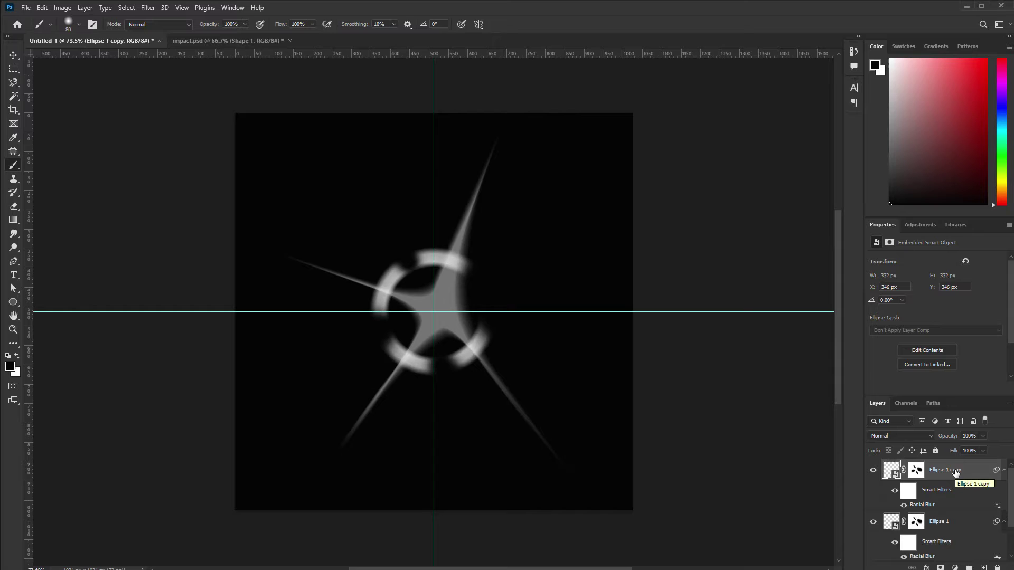
pyautogui.hotkey('ctrl', 't')
pyautogui.press('Return')
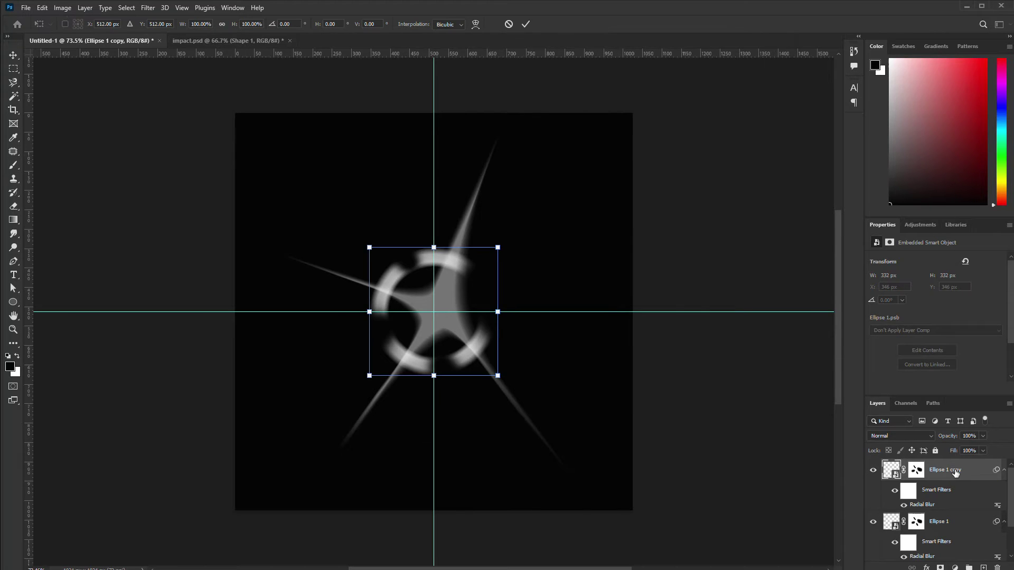
pyautogui.moveTo(501, 248)
pyautogui.keyDown('alt'); pyautogui.mouseDown()
pyautogui.moveTo(467, 265)
pyautogui.moveTo(530, 306)
pyautogui.moveTo(528, 296)
pyautogui.moveTo(493, 297)
pyautogui.mouseUp(); pyautogui.keyUp('alt')
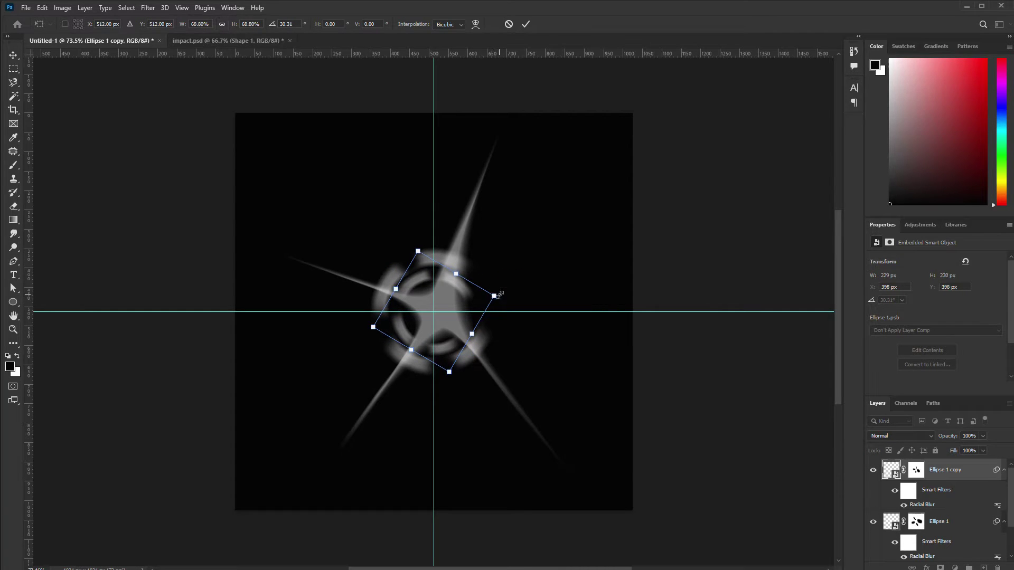
pyautogui.press('Return')
pyautogui.press('b')
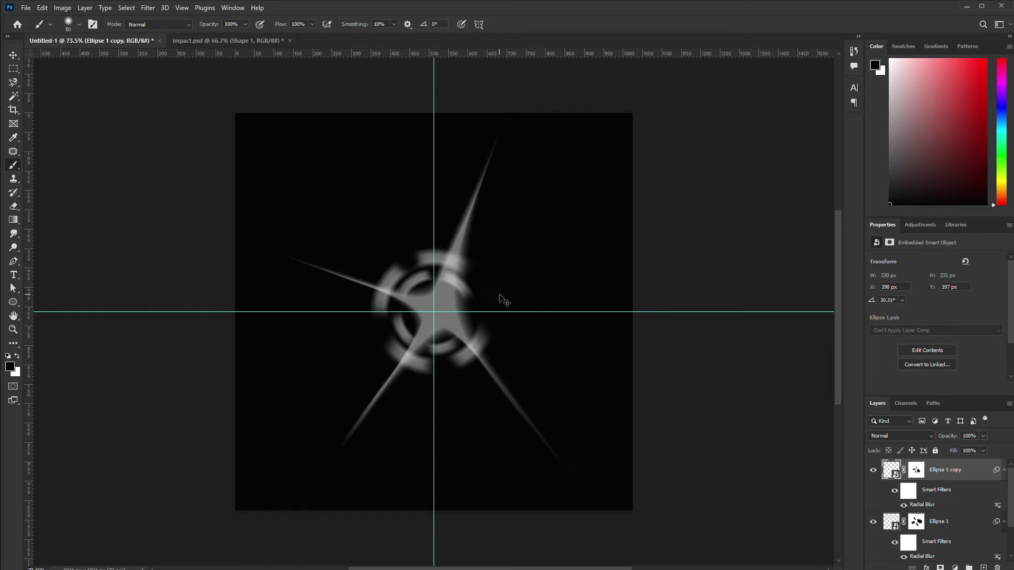
# - Enlarge the ring copy to about 489 px around the original ring and rotate it to about 55°
pyautogui.hotkey('ctrl', 't')
pyautogui.press('Return')
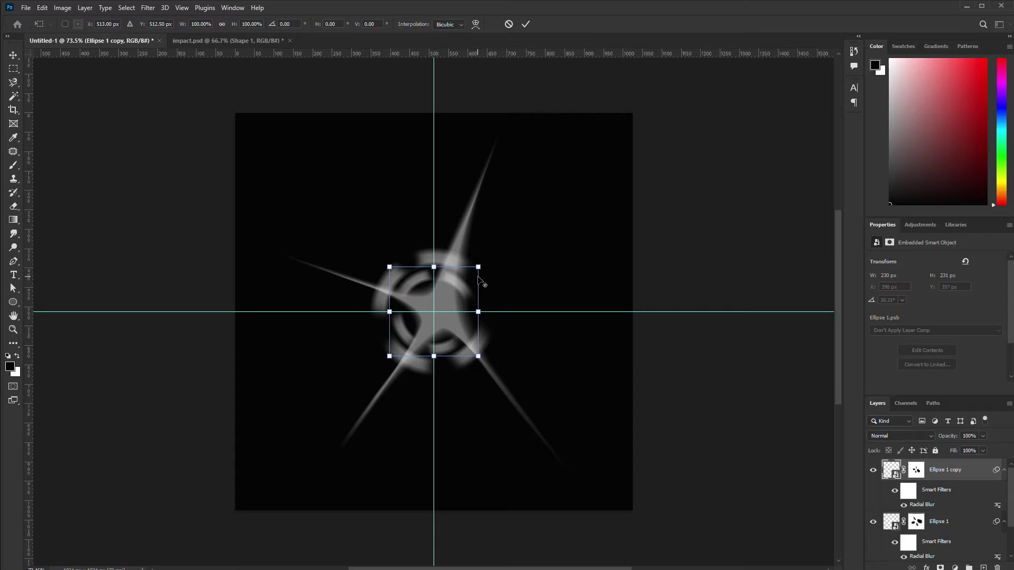
pyautogui.keyDown('alt'); pyautogui.moveTo(496, 264); pyautogui.dragTo(565, 251); pyautogui.keyUp('alt')
pyautogui.moveTo(573, 206); pyautogui.dragTo(599, 275)
pyautogui.press('Return')
pyautogui.press('b')
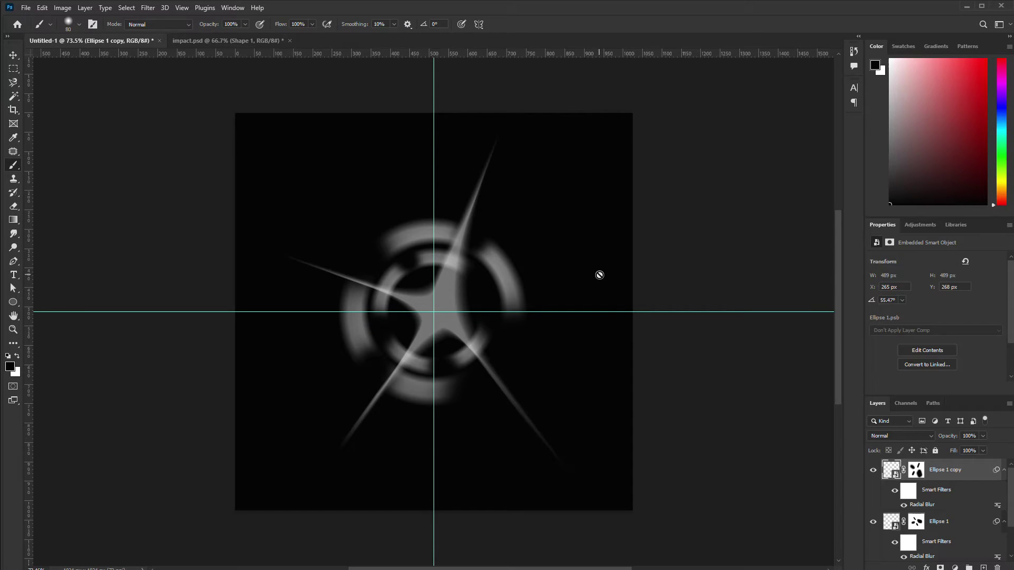
pyautogui.hotkey('ctrl', 't')
pyautogui.press('Return')
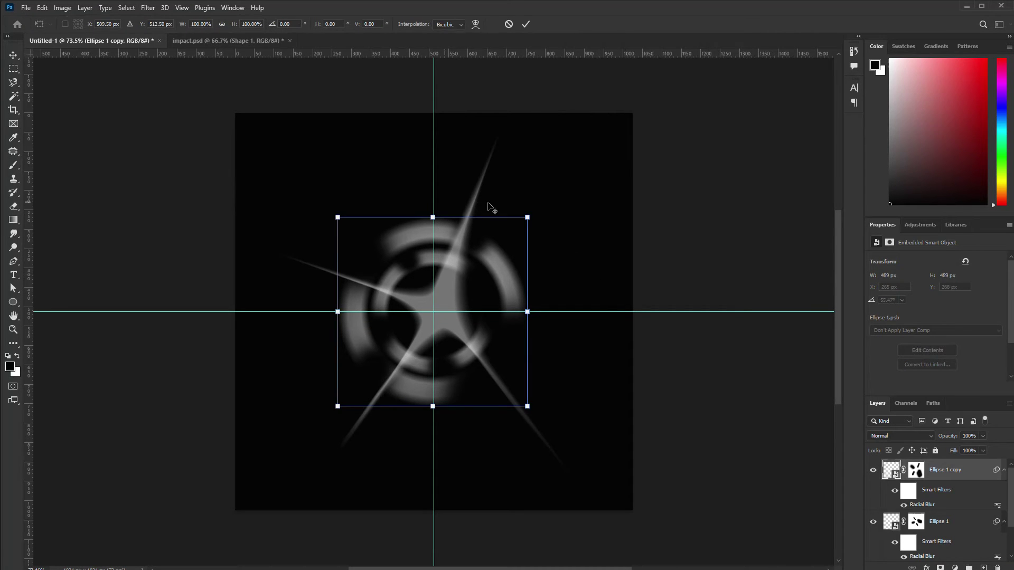
pyautogui.keyDown('alt'); pyautogui.moveTo(527, 217); pyautogui.dragTo(595, 200); pyautogui.keyUp('alt')
pyautogui.press('Escape')
pyautogui.press('b')
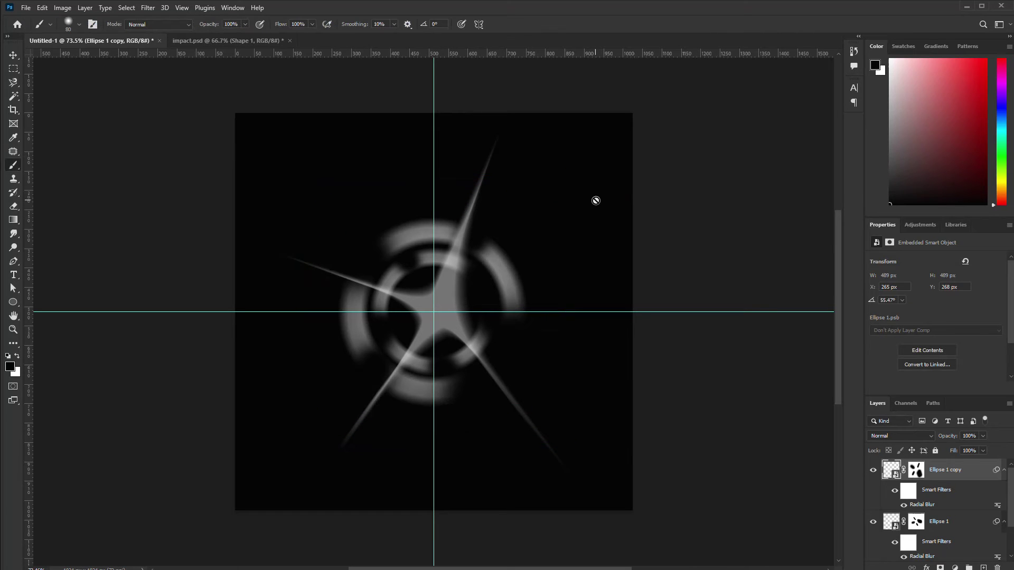
# - Try a second ring copy enlarged to about 762 px and rotated to about 95°, and delete it
pyautogui.hotkey('ctrl', 'j')
pyautogui.hotkey('ctrl', 't')
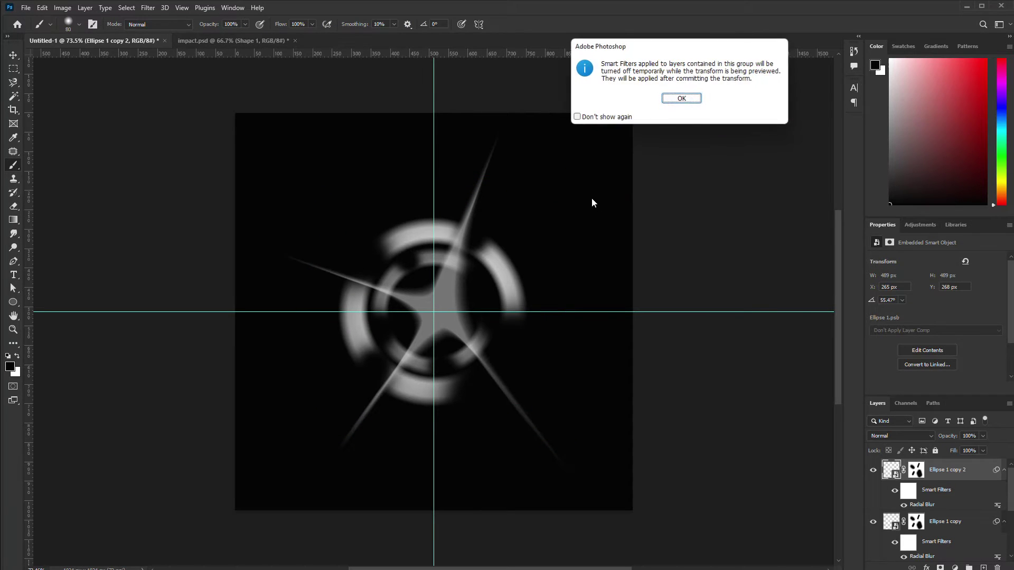
pyautogui.press('Return')
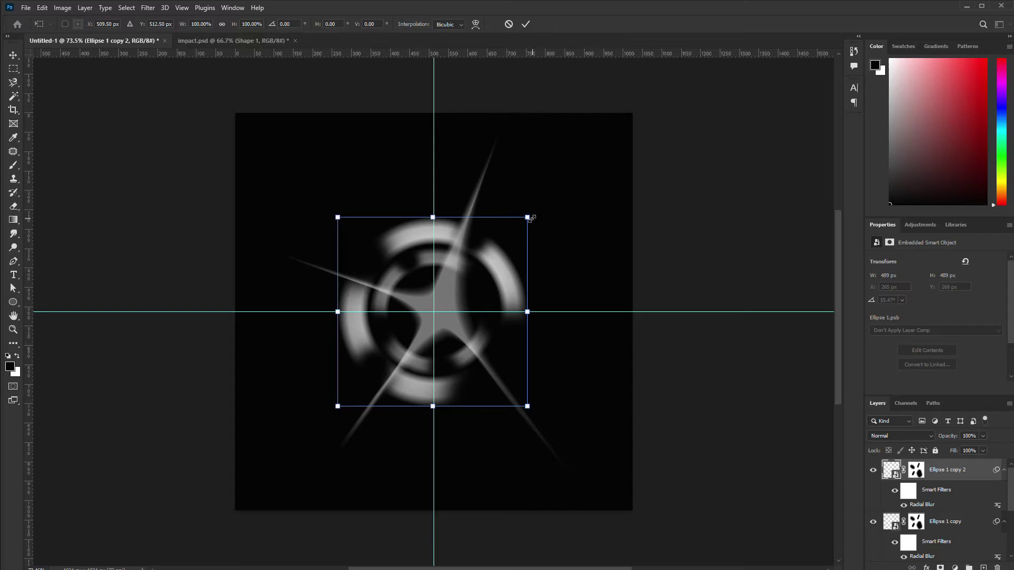
pyautogui.keyDown('alt'); pyautogui.moveTo(530, 218); pyautogui.dragTo(616, 199); pyautogui.keyUp('alt')
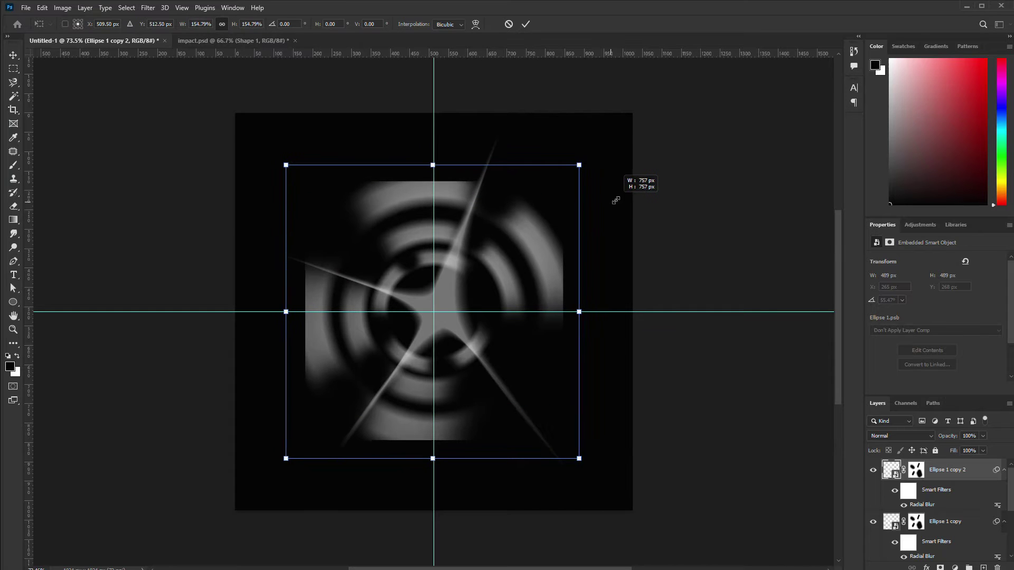
pyautogui.moveTo(618, 140); pyautogui.dragTo(644, 299)
pyautogui.press('Return')
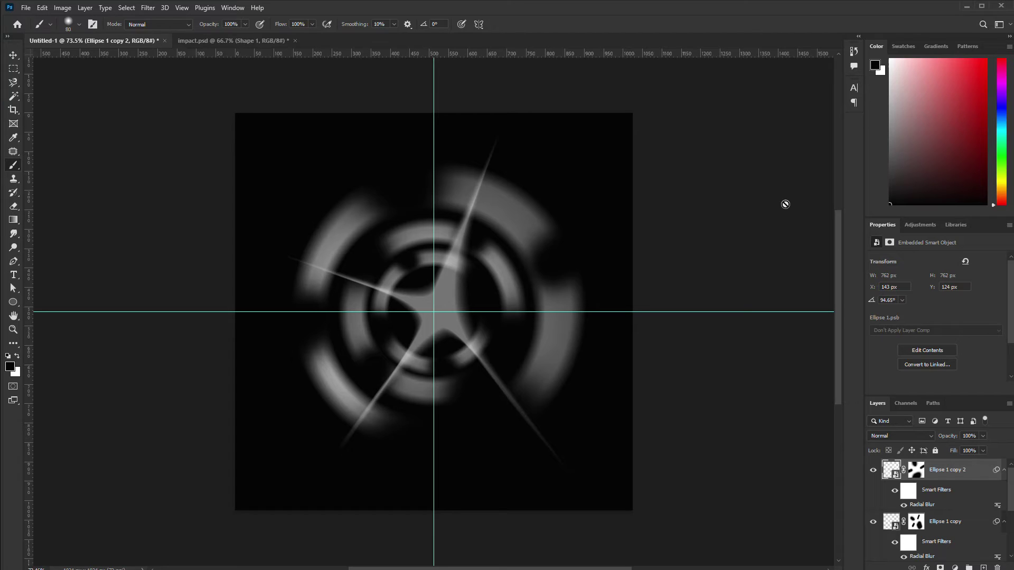
pyautogui.press('Delete')
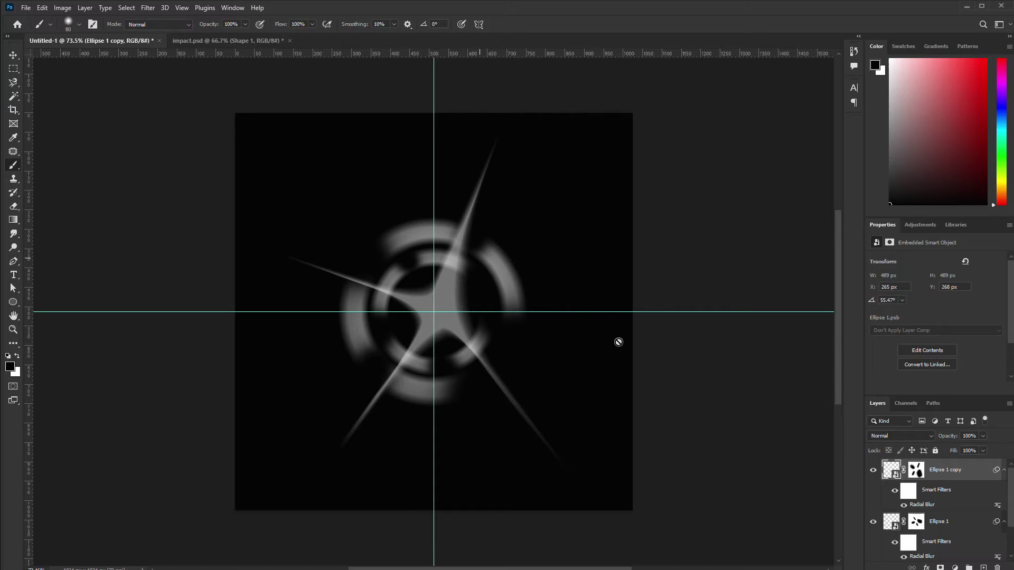
# - Rotate the outer ring copy another 15° and enlarge it slightly to about 519 px wide
pyautogui.hotkey('ctrl', 't')
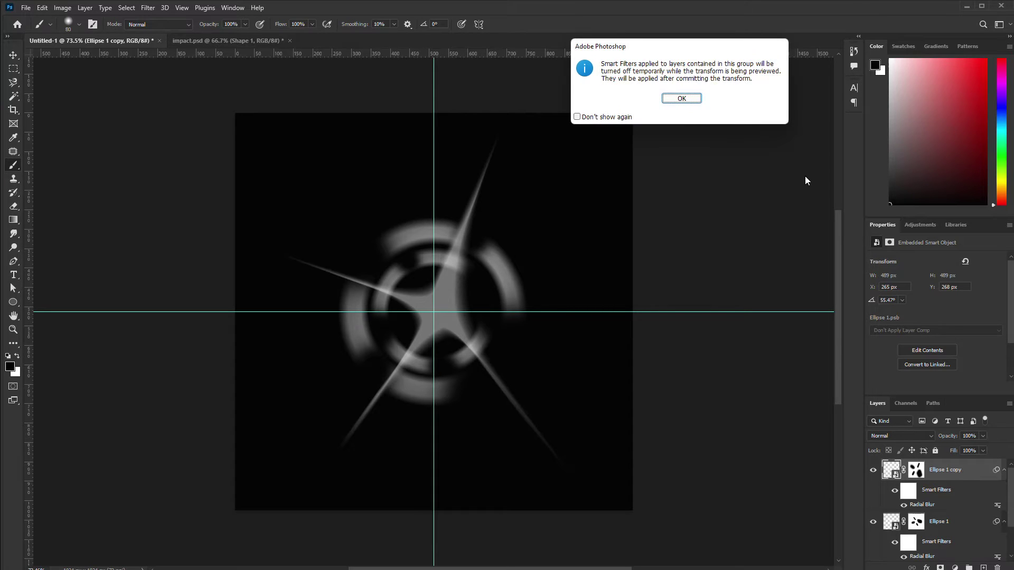
pyautogui.click(682, 99)
pyautogui.moveTo(576, 147); pyautogui.dragTo(601, 198)
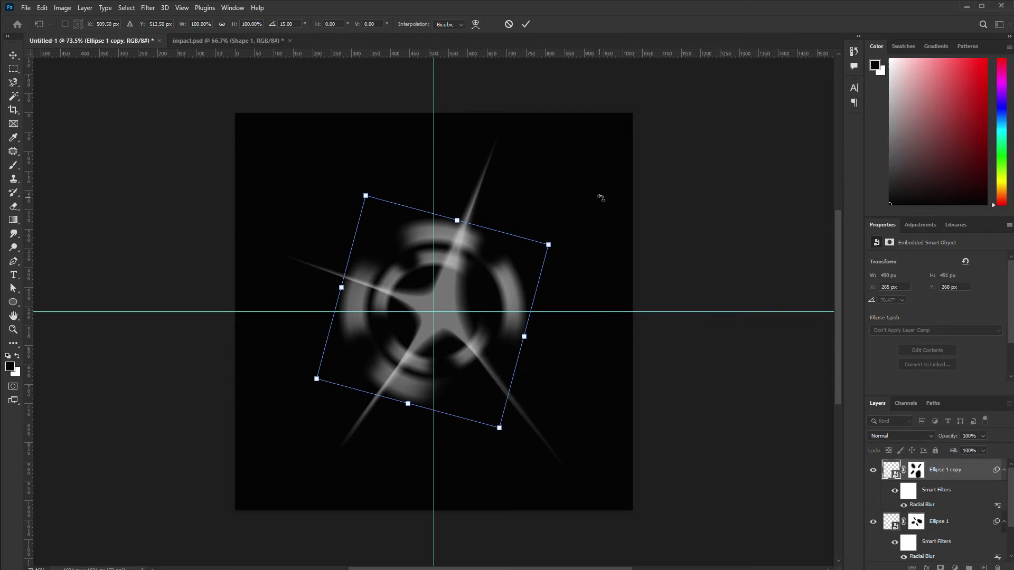
pyautogui.moveTo(549, 244)
pyautogui.mouseDown()
pyautogui.moveTo(561, 223)
pyautogui.moveTo(564, 233)
pyautogui.mouseUp()
pyautogui.press('Return')
pyautogui.press('b')
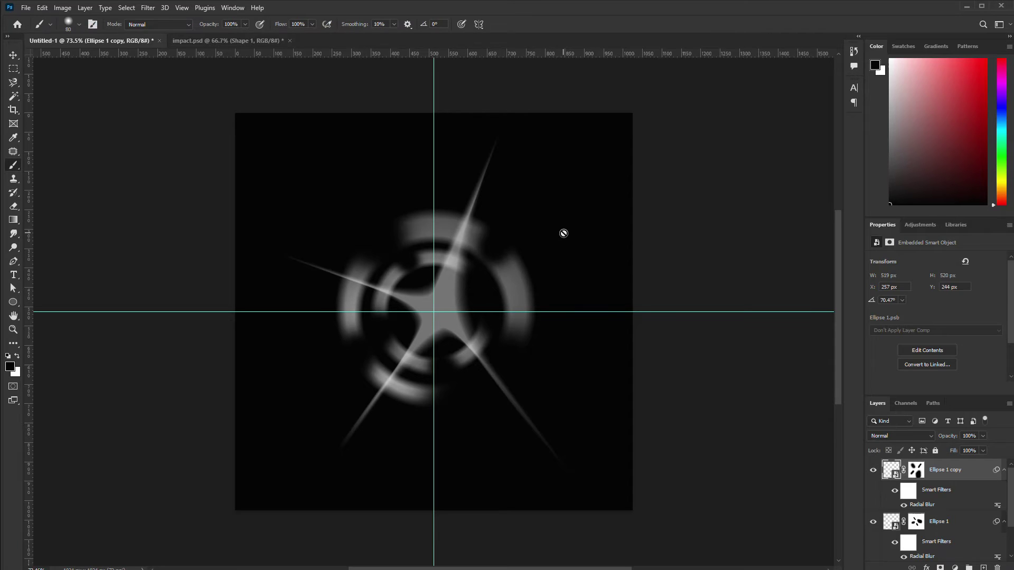
# - Paint white (ffffff) on the outer ring copy's layer mask to close the gap at its upper right
pyautogui.click(917, 471)
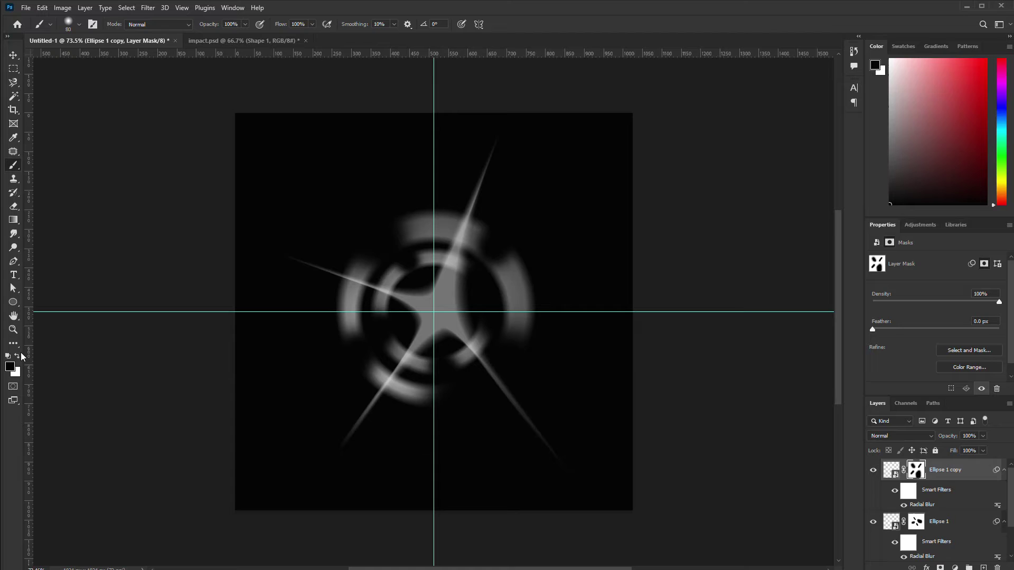
pyautogui.click(10, 367)
pyautogui.click(55, 123)
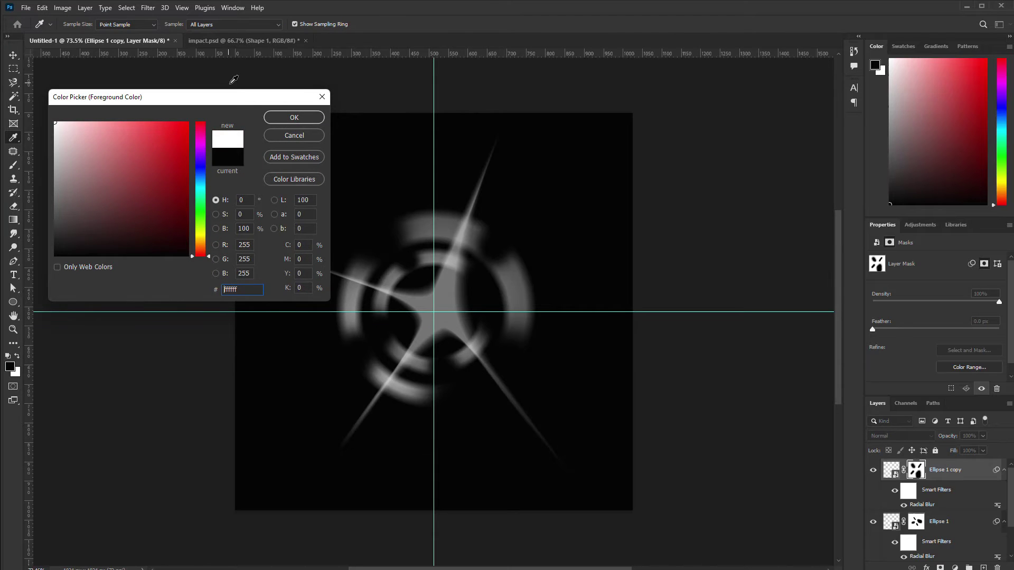
pyautogui.click(289, 121)
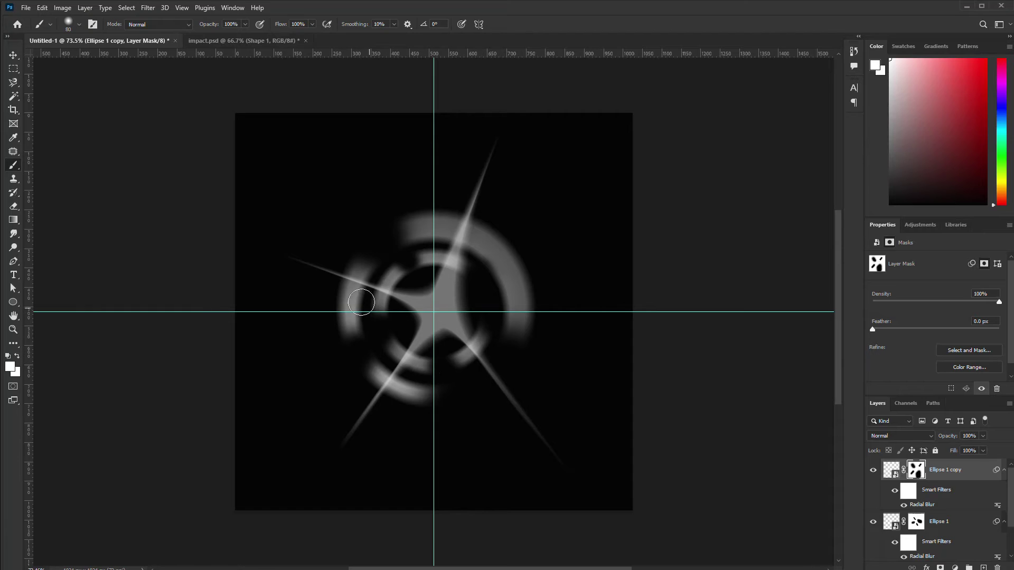
# - Mask out the right end of the outer ring's arc in black (000000) with a 125 px brush
pyautogui.click(9, 367)
pyautogui.click(90, 220)
pyautogui.click(55, 255)
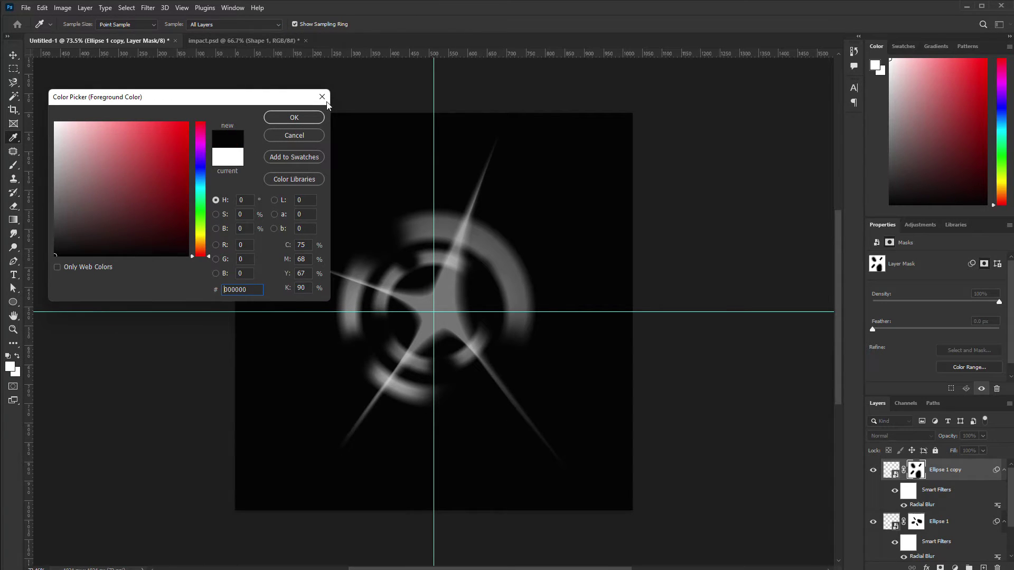
pyautogui.click(294, 118)
pyautogui.press(']')
pyautogui.press(']')
pyautogui.press(']')
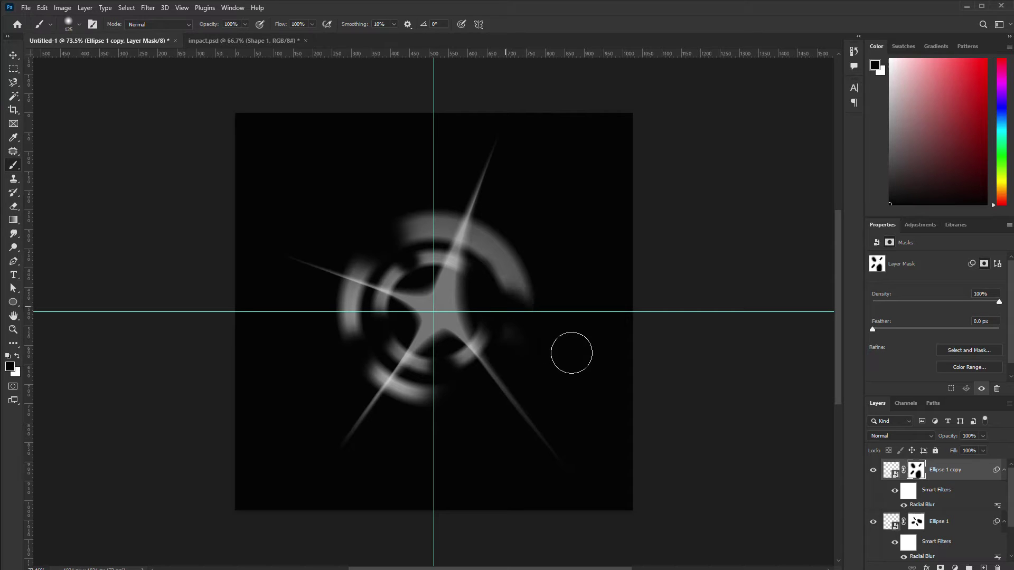
pyautogui.click(516, 311)
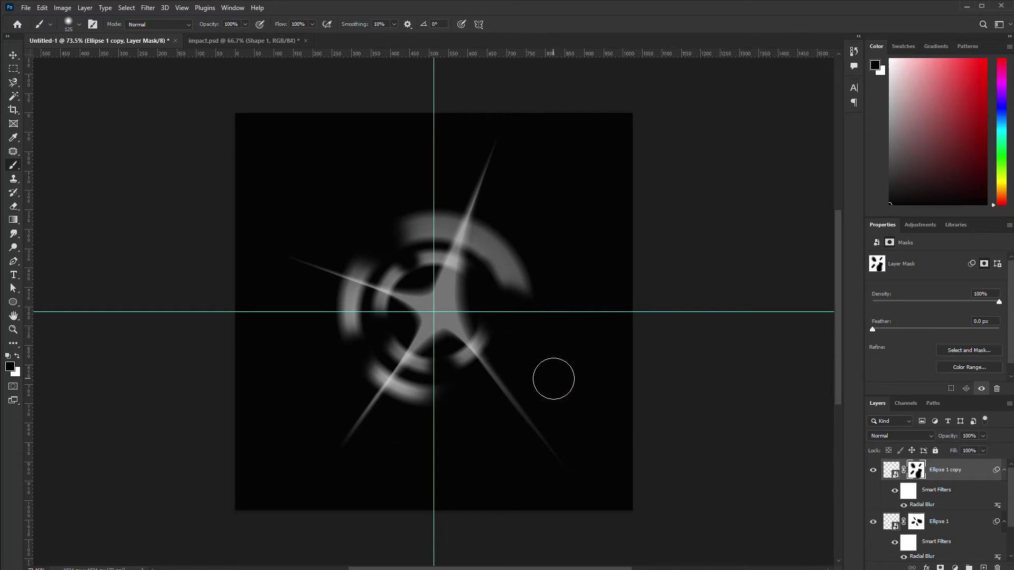
# - Hide the black background layer, Layer 0, leaving the effect on transparency
pyautogui.click(947, 469)
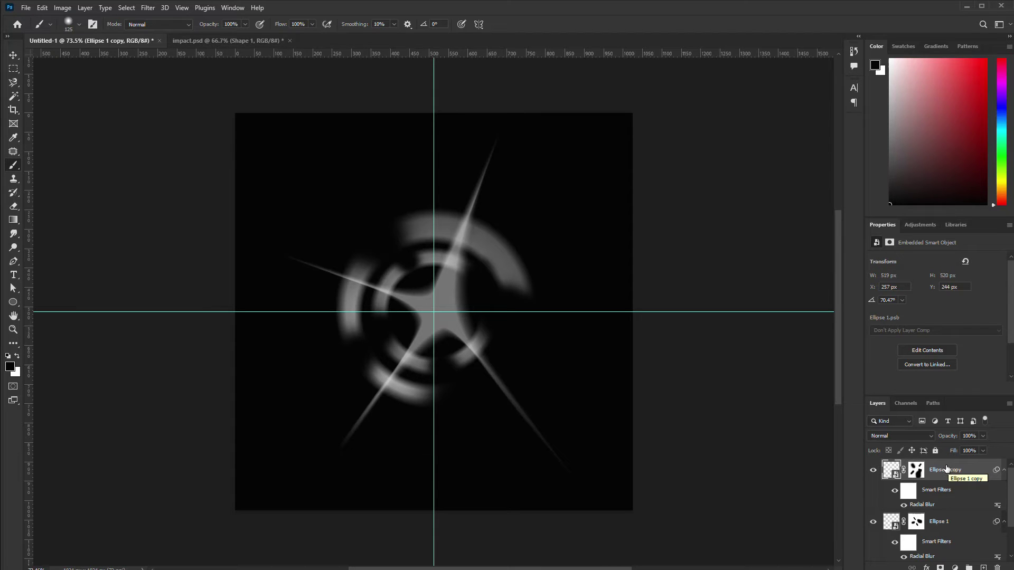
pyautogui.scroll(-2, 947, 470)
pyautogui.click(872, 550)
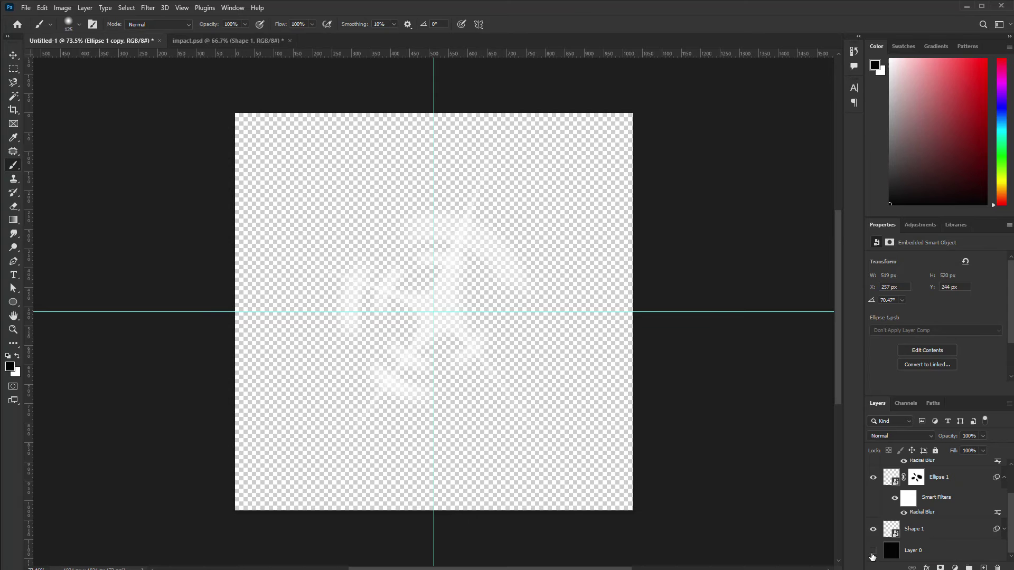
pyautogui.click(872, 553)
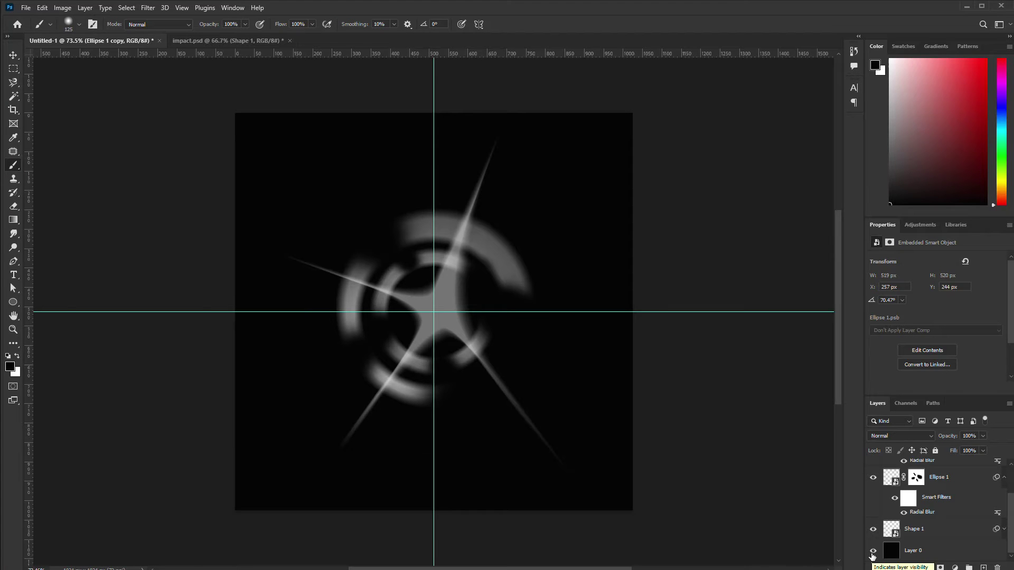
pyautogui.click(872, 552)
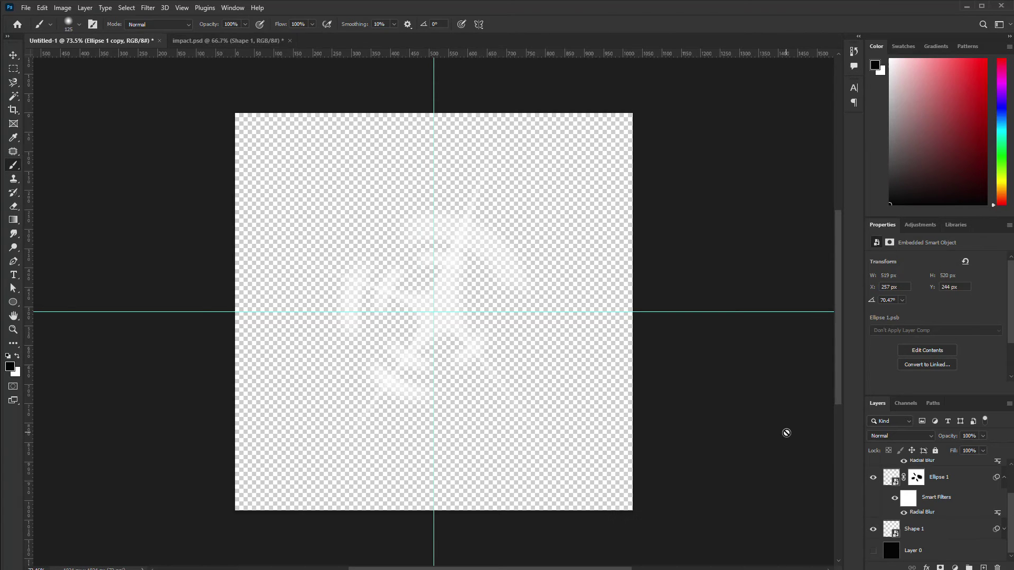
# - Save the effect document as impact.psd in the Downloads folder, replacing the existing file, and close the older impact document
pyautogui.hotkey('ctrl', 'shift', 's')
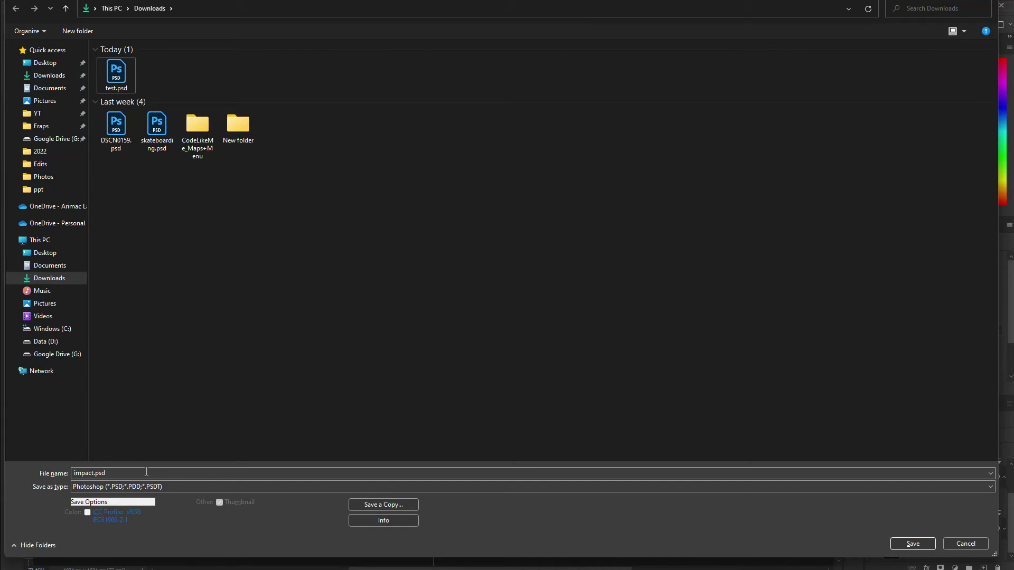
pyautogui.click(912, 545)
pyautogui.press('Left')
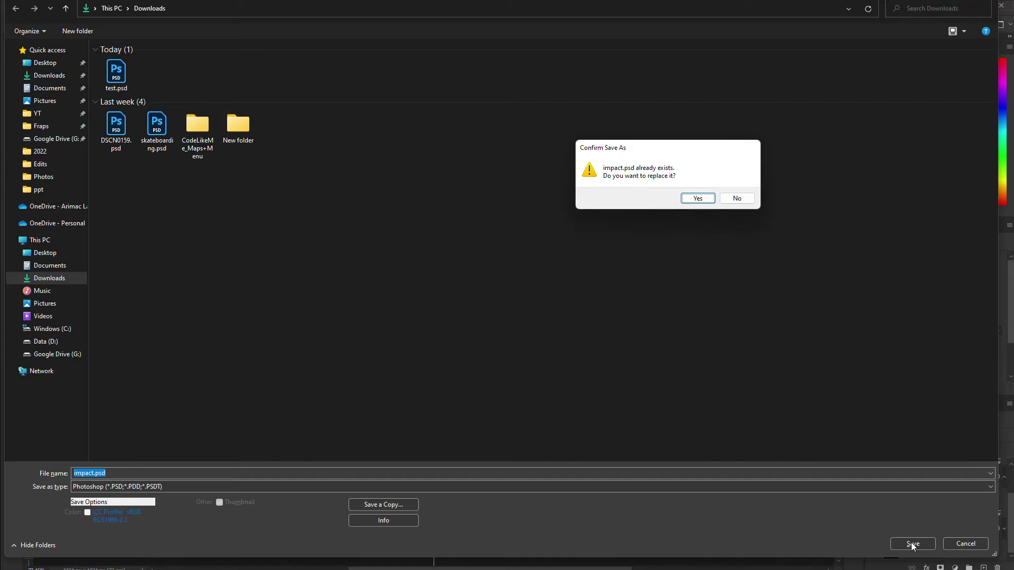
pyautogui.press('Return')
pyautogui.press('Return')
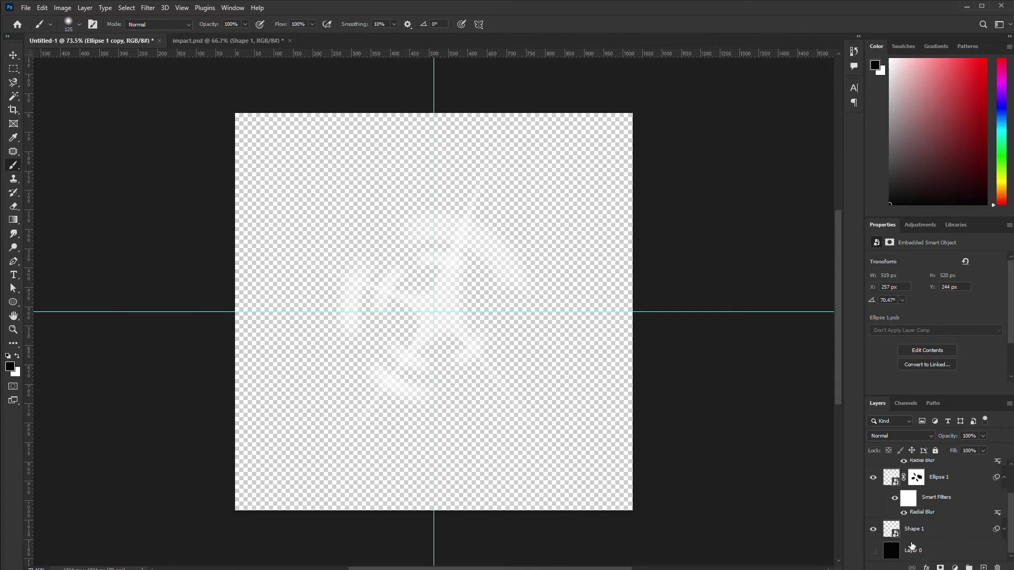
pyautogui.hotkey('ctrl', 's')
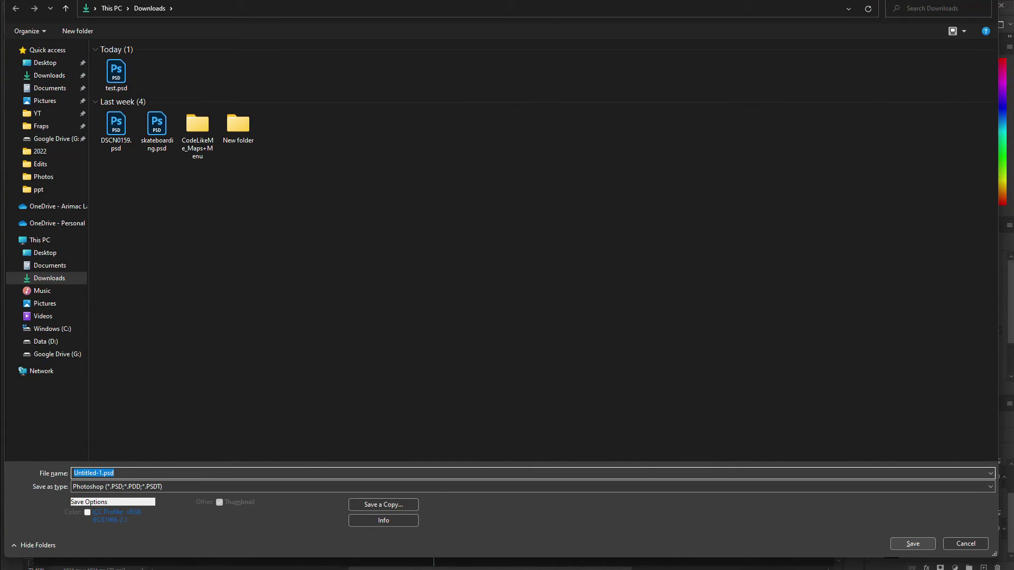
pyautogui.write('impact')
pyautogui.click(911, 543)
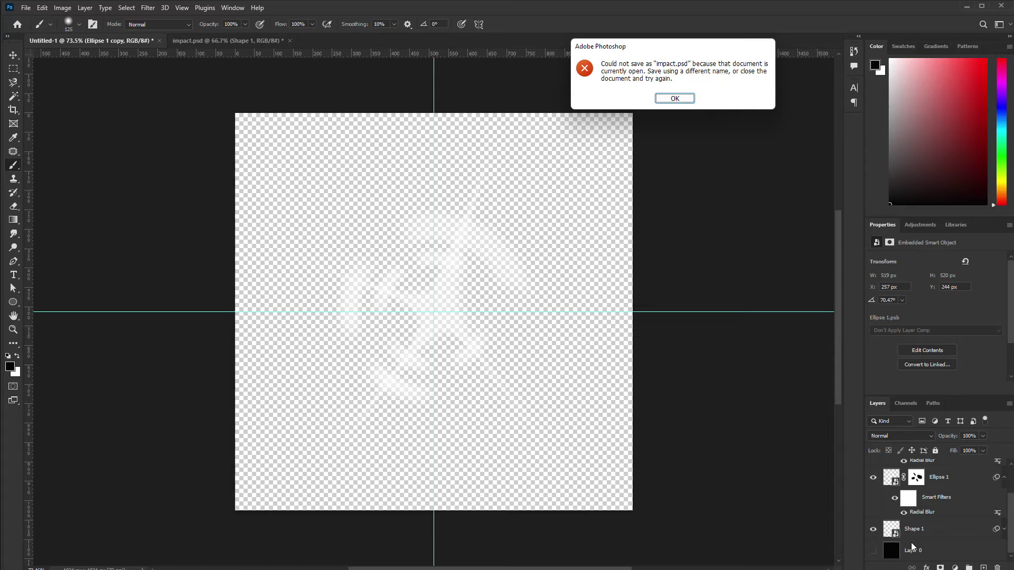
pyautogui.press('Return')
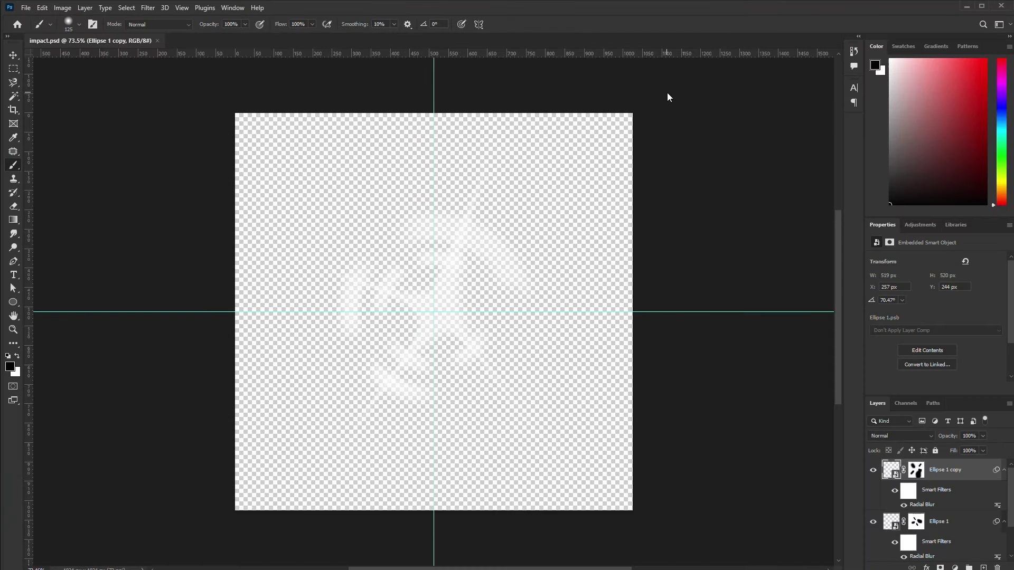
# - Switch to Unreal Editor, import impact.psd into the Content/FX folder and check the imported texture
pyautogui.click(966, 7)
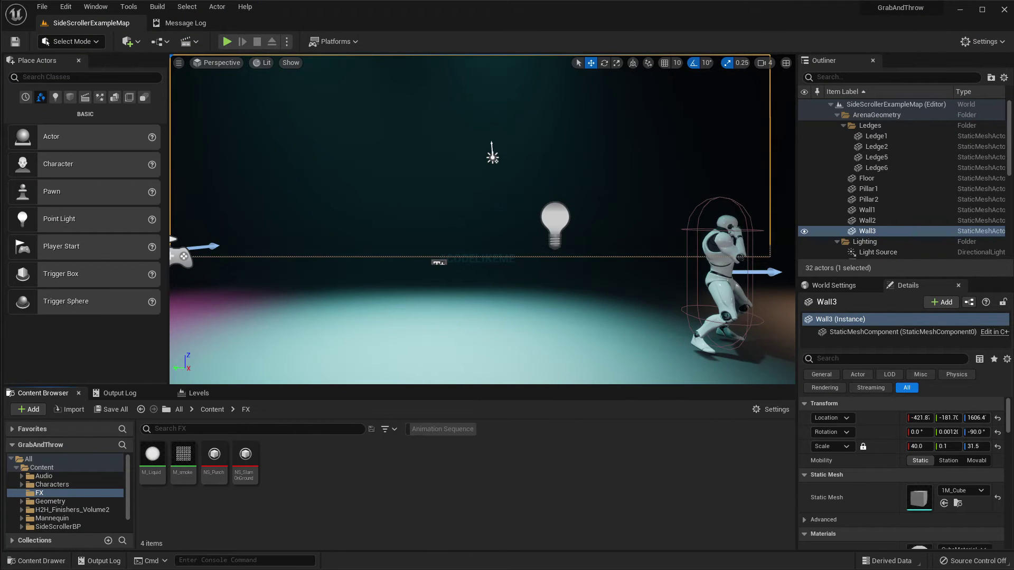
pyautogui.moveTo(300, 475); pyautogui.dragTo(305, 480)
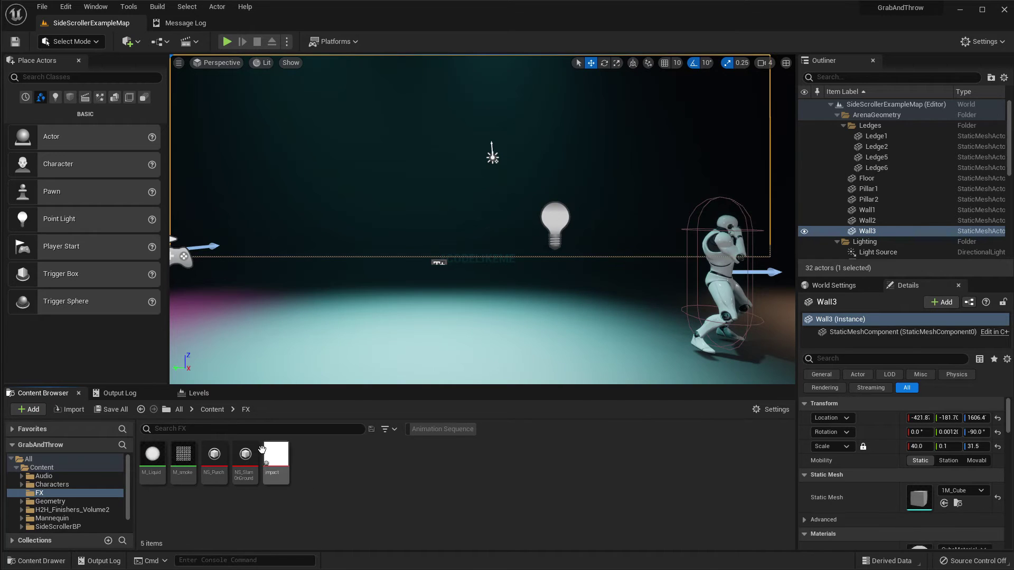
pyautogui.doubleClick(280, 457)
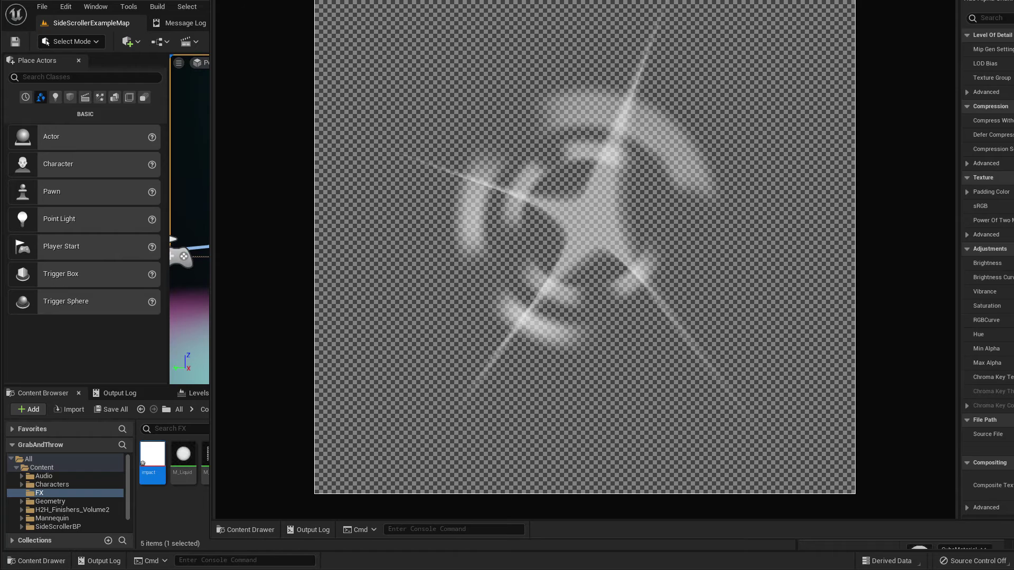
pyautogui.hotkey('alt', 'F4')
# - Create a material named M_ImpactFX from the impact texture and rename the texture to T_impact
pyautogui.rightClick(152, 459)
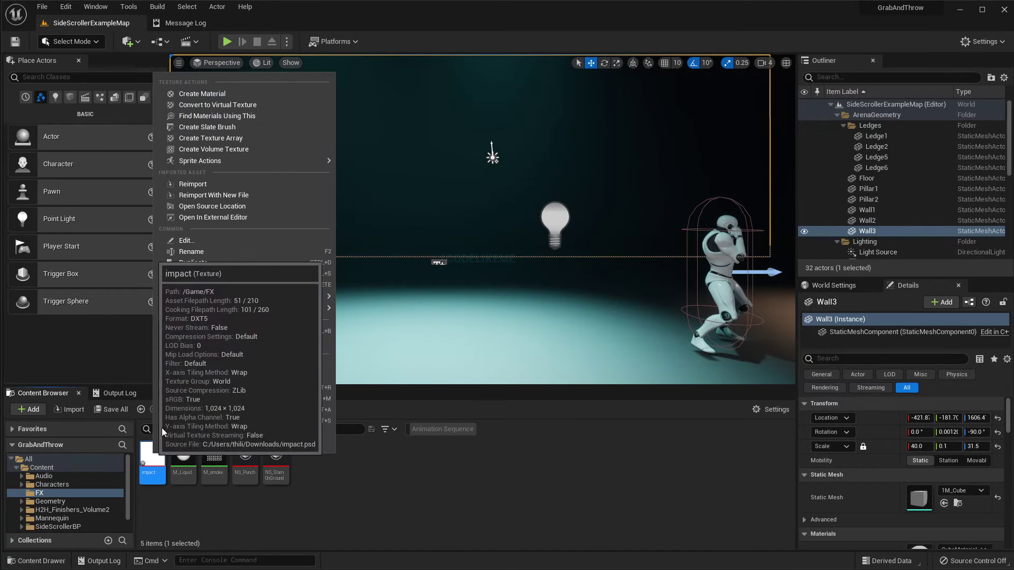
pyautogui.click(192, 93)
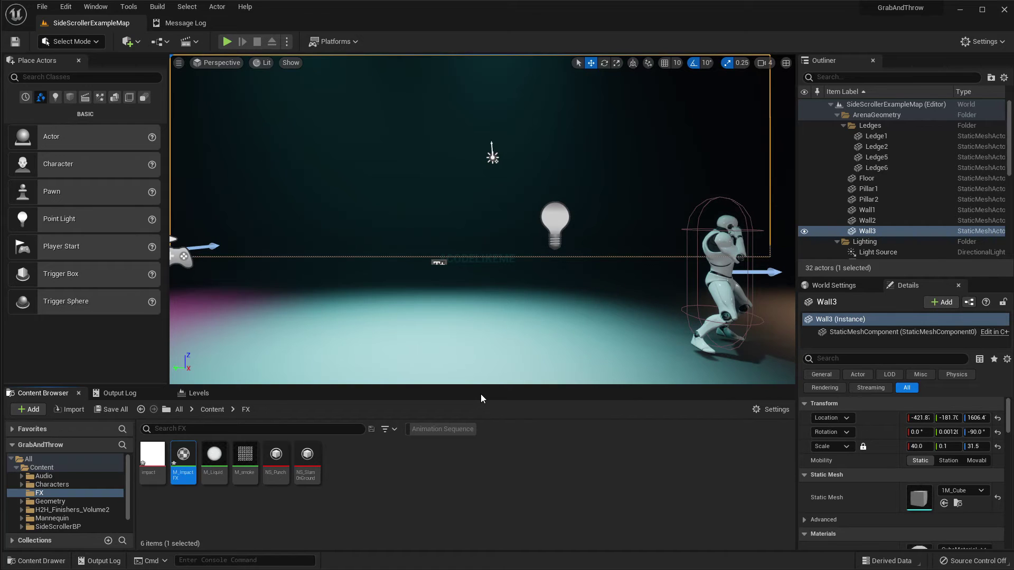
pyautogui.press('Left')
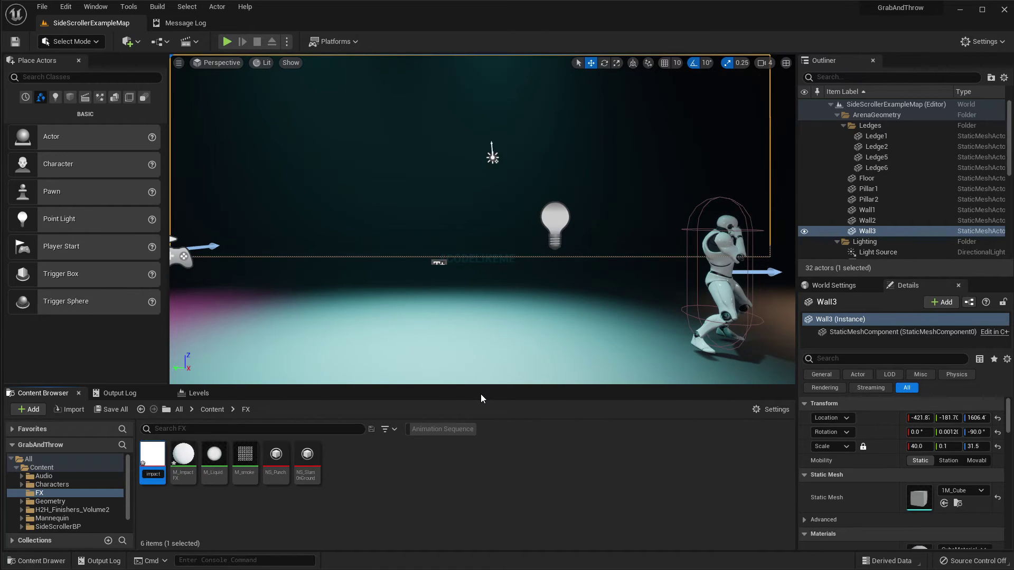
pyautogui.press('Return')
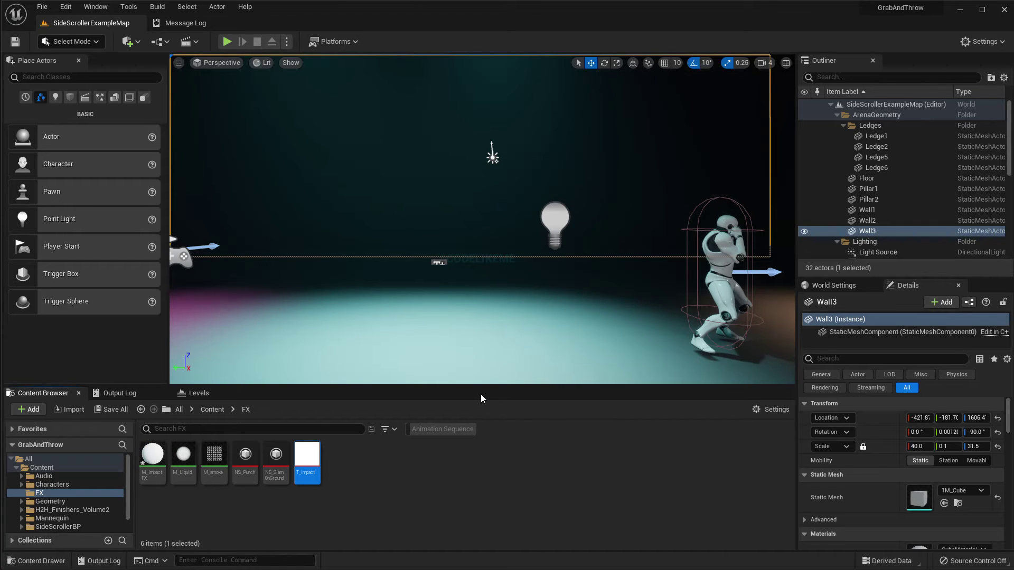
pyautogui.press('Return')
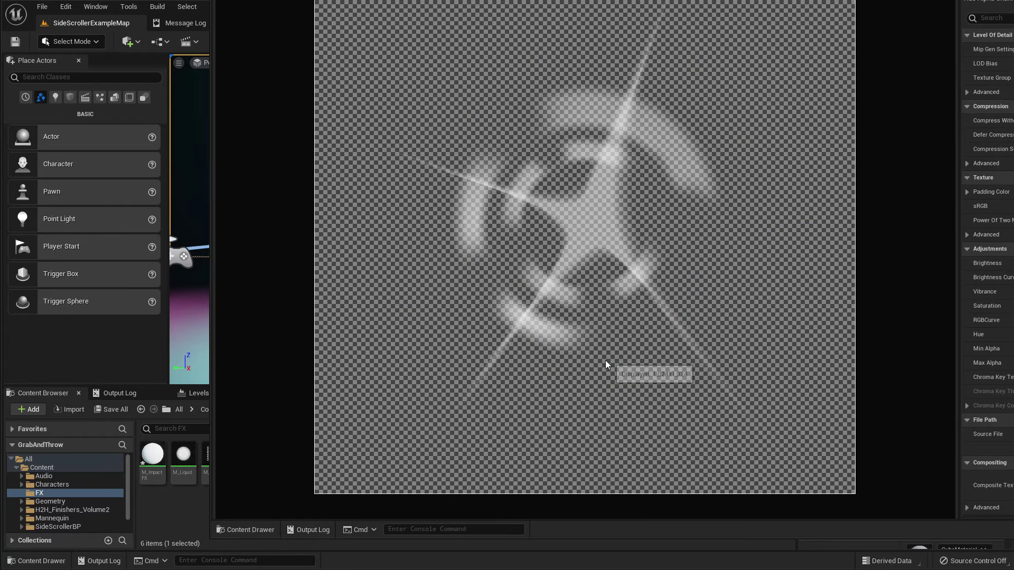
pyautogui.click(210, 569)
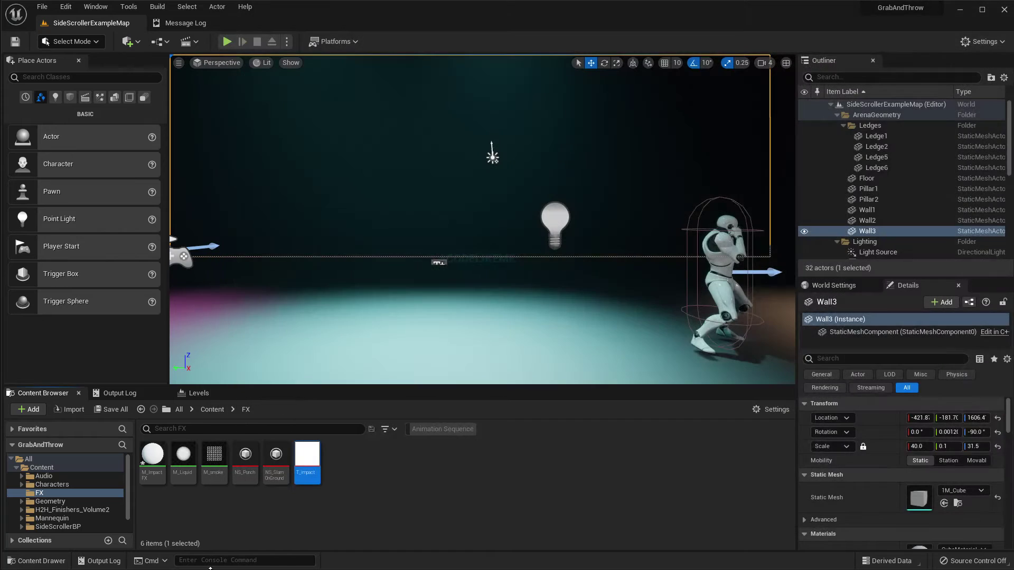
# - Open M_ImpactFX and set its shading model to Unlit and its blend mode to Additive
pyautogui.click(148, 468)
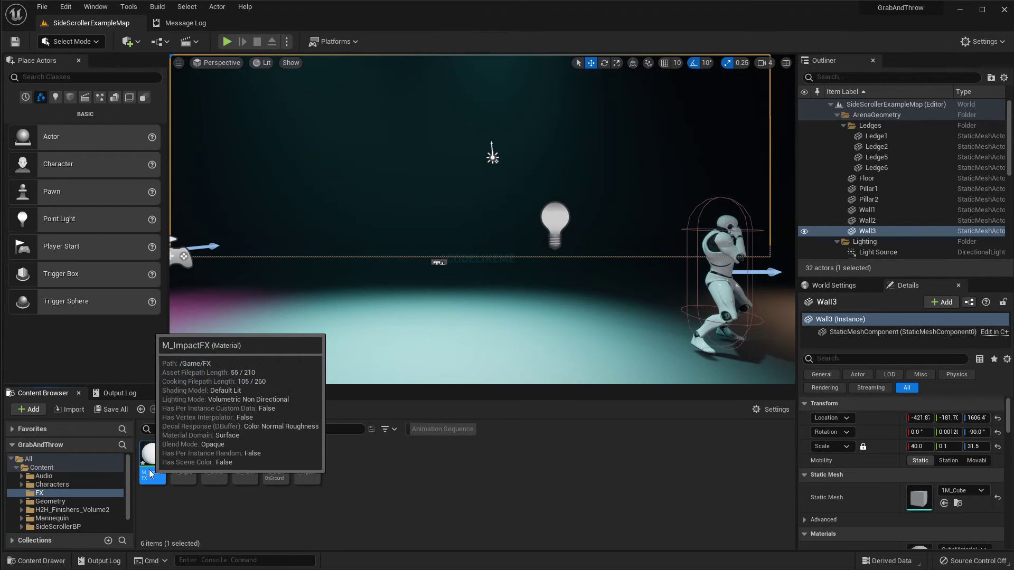
pyautogui.press('Return')
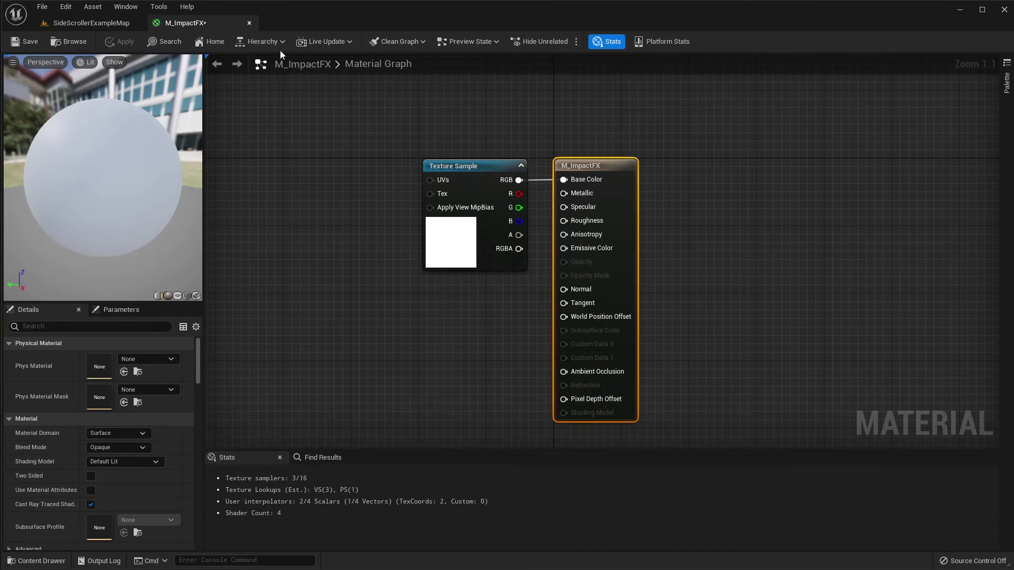
pyautogui.moveTo(460, 167); pyautogui.dragTo(388, 169)
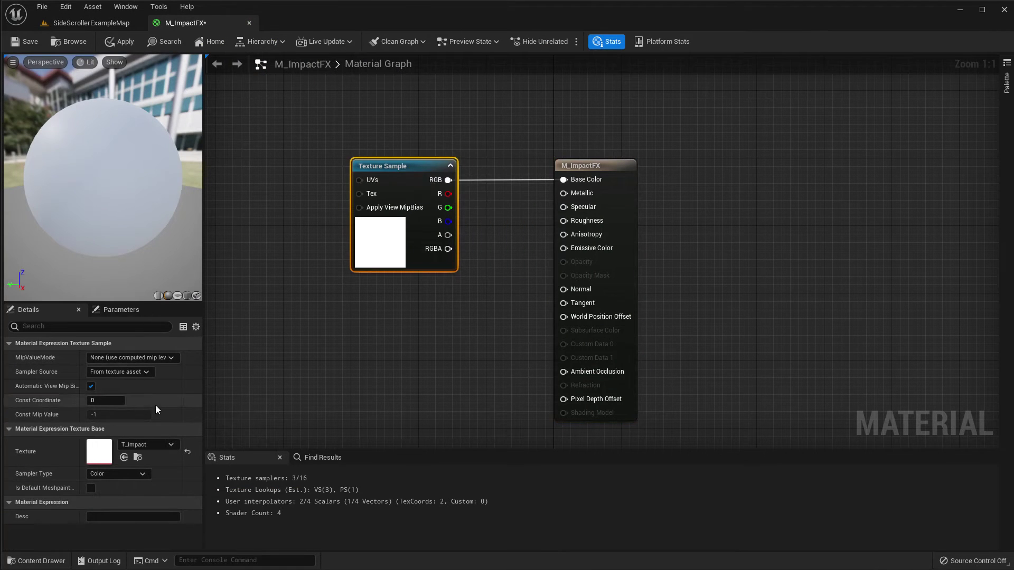
pyautogui.click(617, 197)
pyautogui.click(109, 463)
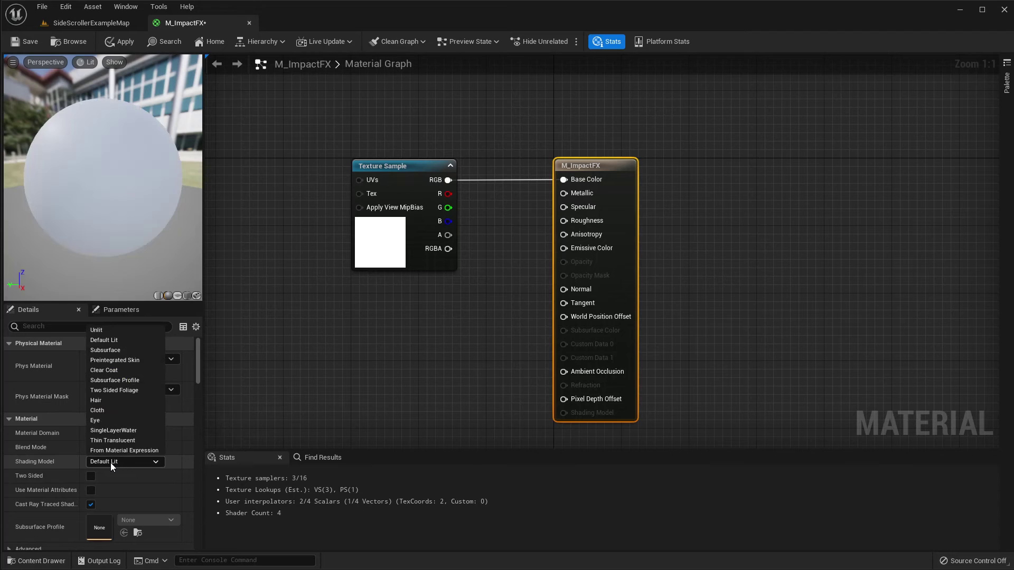
pyautogui.click(106, 330)
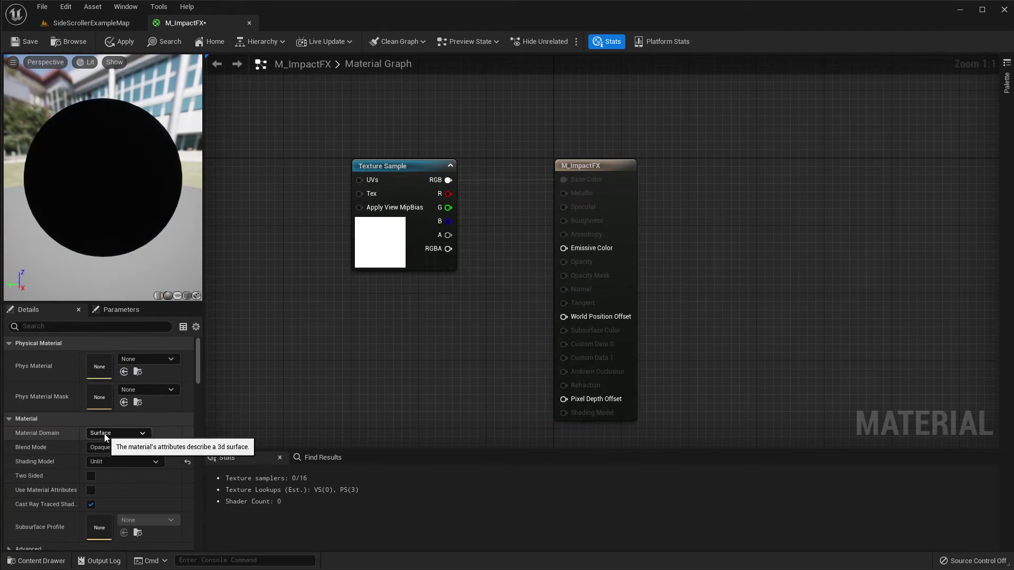
pyautogui.click(104, 434)
pyautogui.click(148, 443)
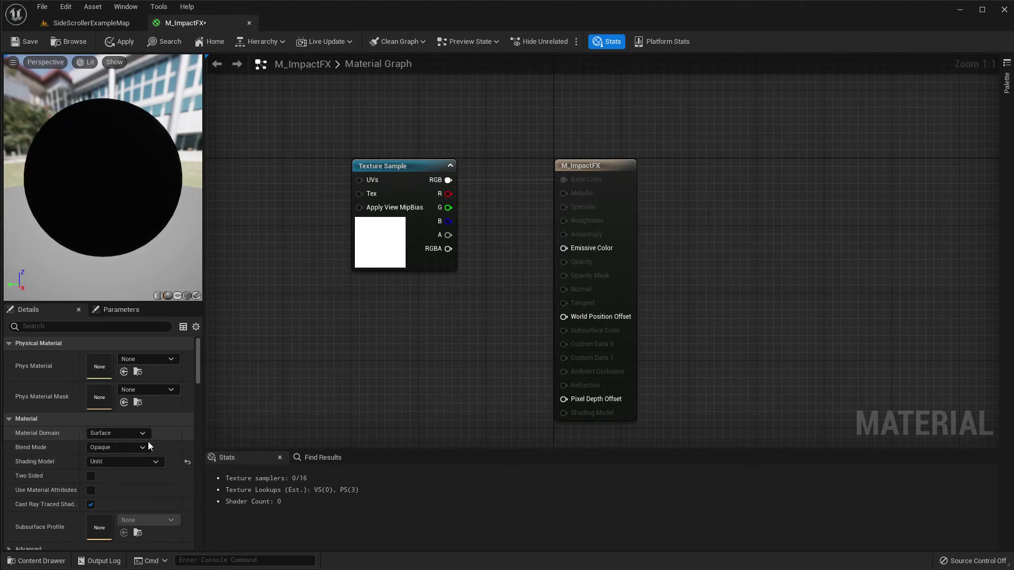
pyautogui.click(100, 447)
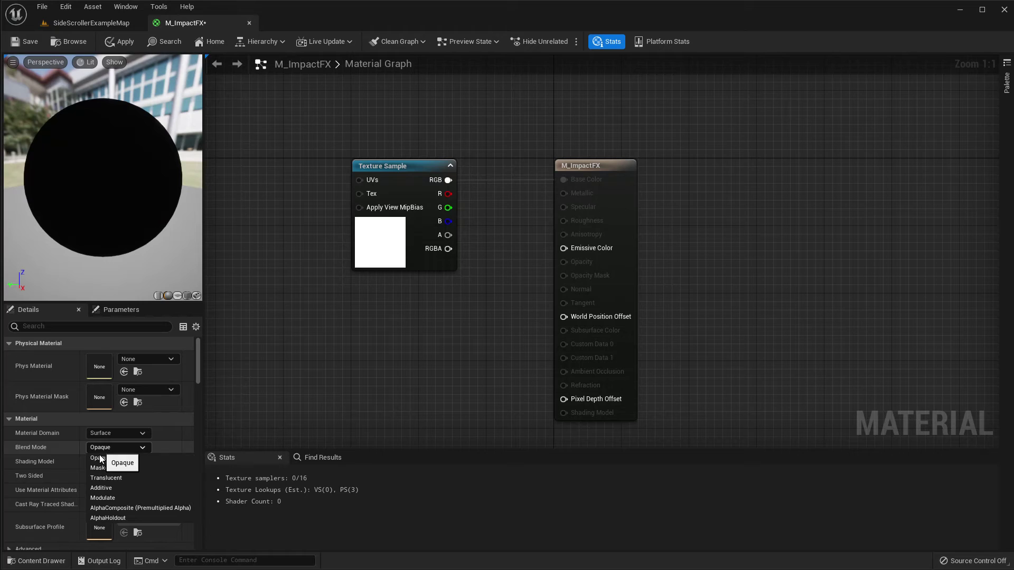
pyautogui.click(101, 488)
# - Connect the Texture Sample's RGB output to Emissive Color and its alpha output to Opacity
pyautogui.moveTo(40, 167); pyautogui.dragTo(131, 166)
pyautogui.moveTo(448, 180); pyautogui.dragTo(591, 250)
pyautogui.moveTo(378, 173); pyautogui.dragTo(326, 215)
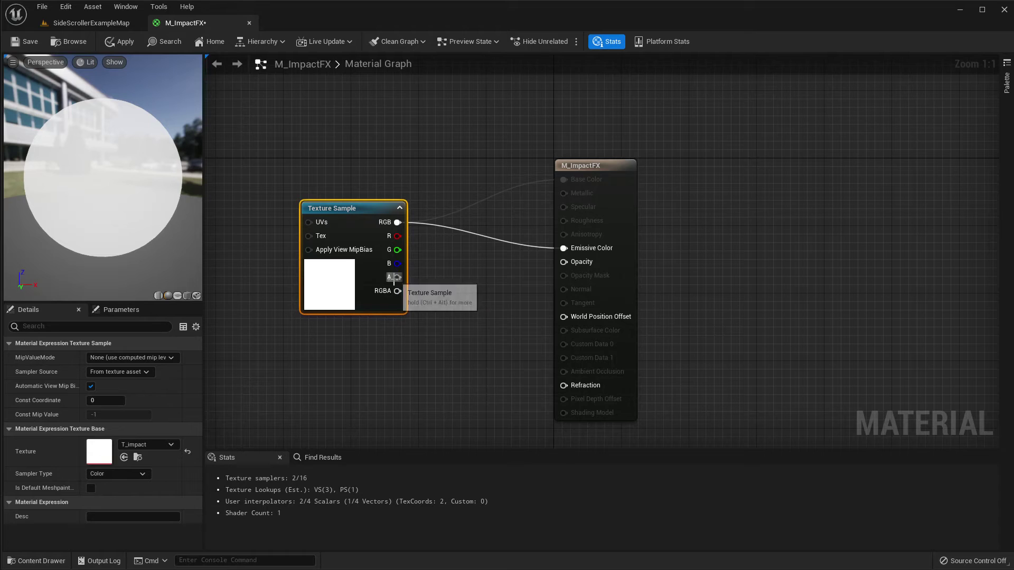
pyautogui.moveTo(397, 277); pyautogui.dragTo(584, 265)
# - Show the material preview on a plane and examine the impact shape's look and transparency up close
pyautogui.moveTo(119, 182)
pyautogui.mouseDown()
pyautogui.moveTo(122, 191)
pyautogui.moveTo(103, 182)
pyautogui.moveTo(129, 178)
pyautogui.moveTo(115, 179)
pyautogui.mouseUp()
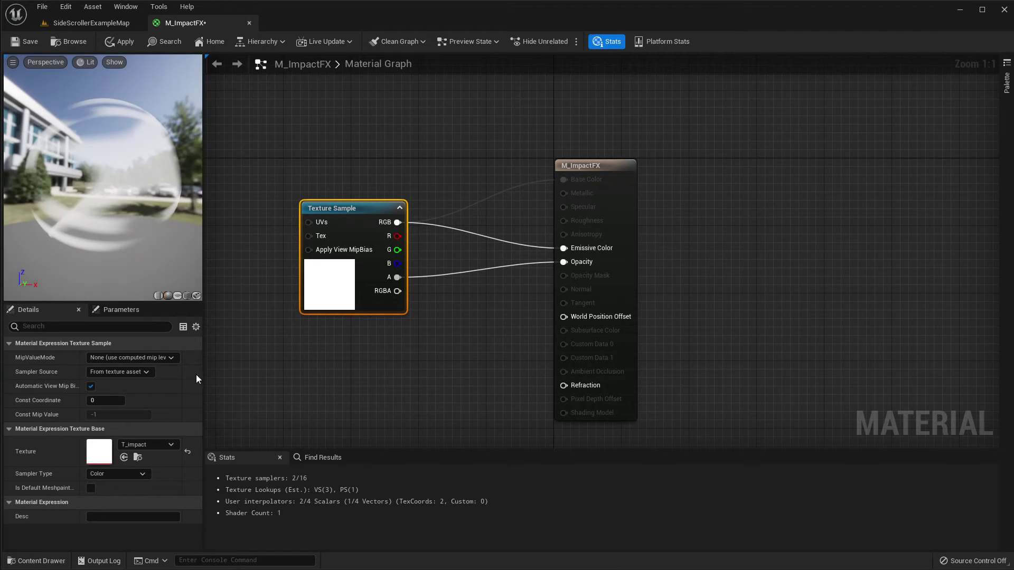
pyautogui.click(177, 296)
pyautogui.moveTo(149, 232); pyautogui.dragTo(63, 227)
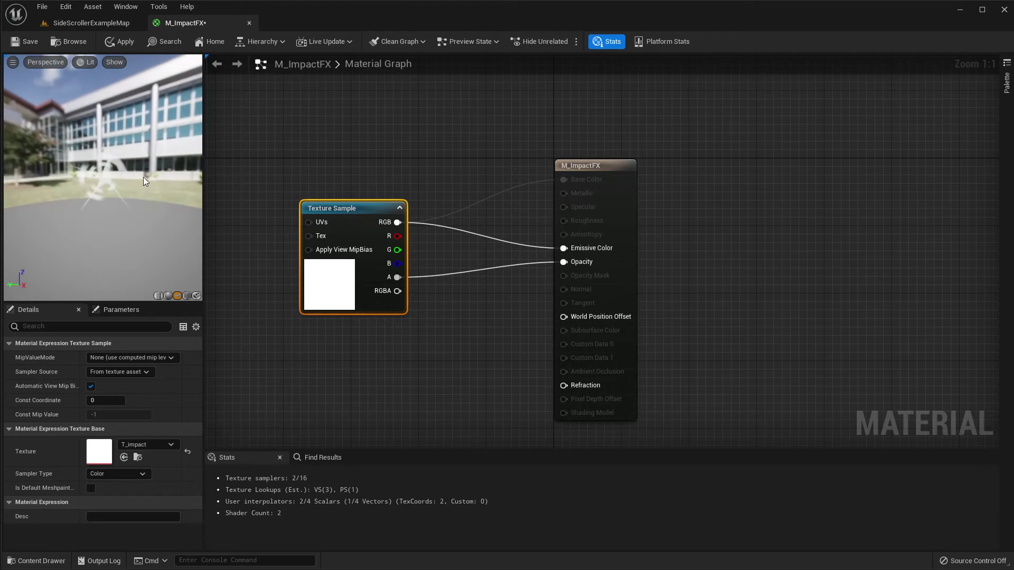
pyautogui.moveTo(144, 176); pyautogui.dragTo(143, 148, button='right')
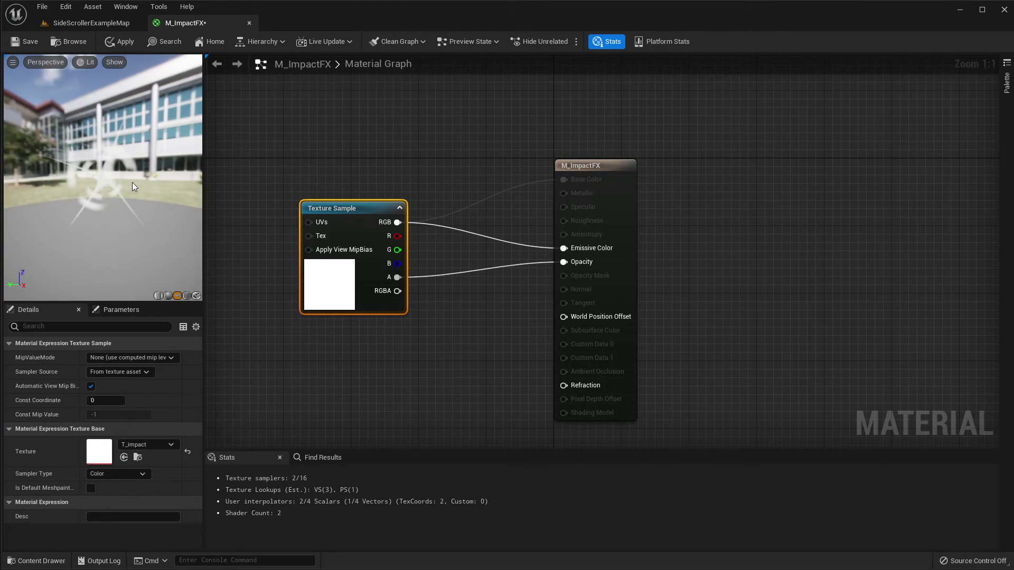
pyautogui.moveTo(59, 164); pyautogui.dragTo(45, 111)
pyautogui.moveTo(45, 111); pyautogui.dragTo(44, 92, button='right')
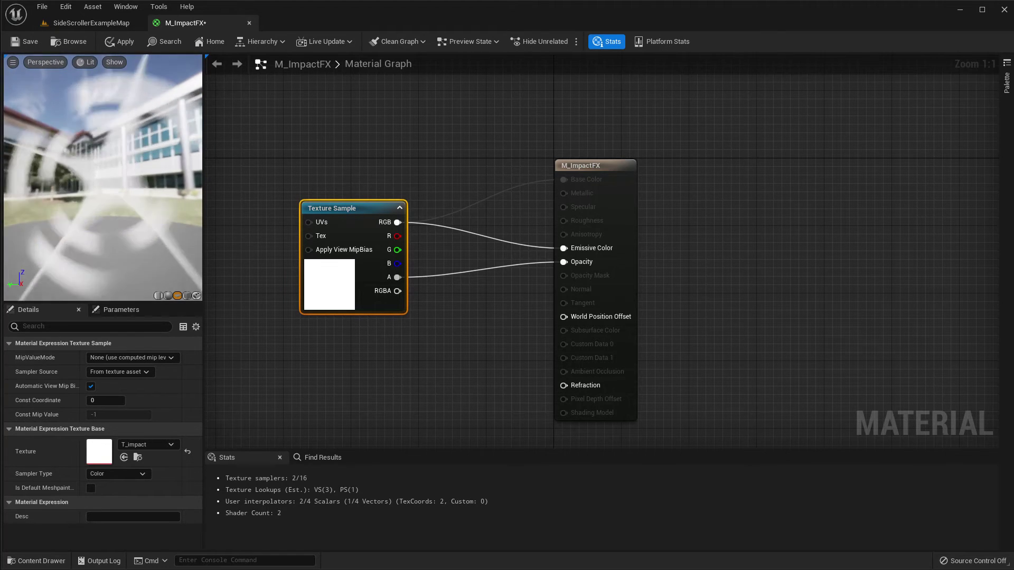
pyautogui.moveTo(66, 174); pyautogui.dragTo(58, 153)
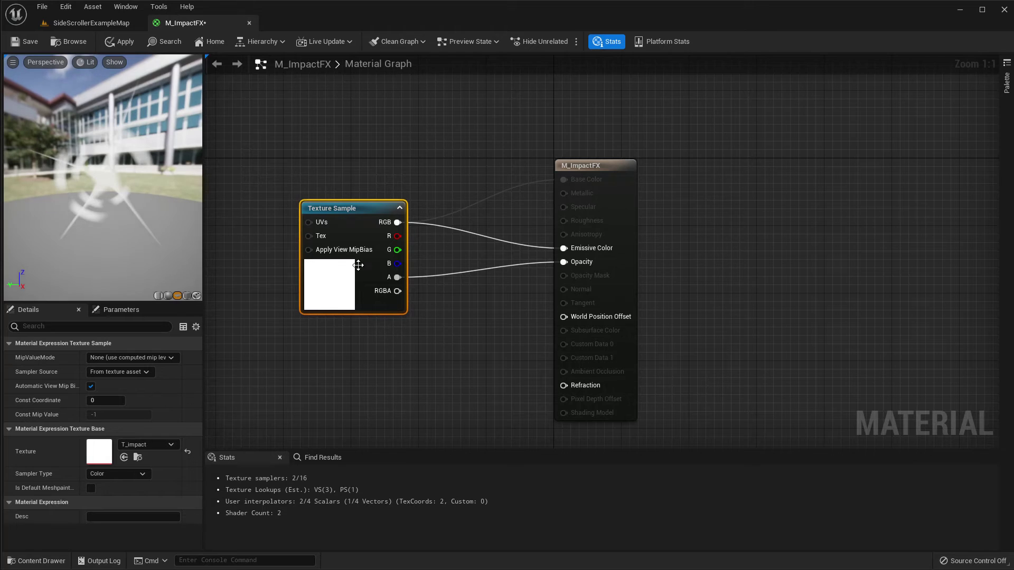
# - Add a Particle Color node below the Texture Sample in the material graph
pyautogui.moveTo(448, 349); pyautogui.dragTo(524, 297, button='right')
pyautogui.rightClick(443, 324)
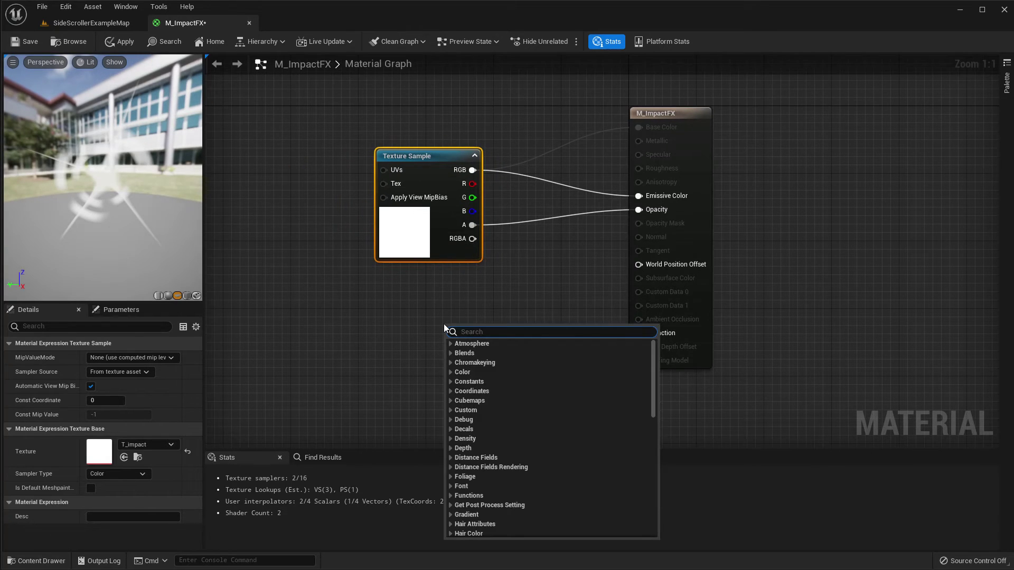
pyautogui.write('partic')
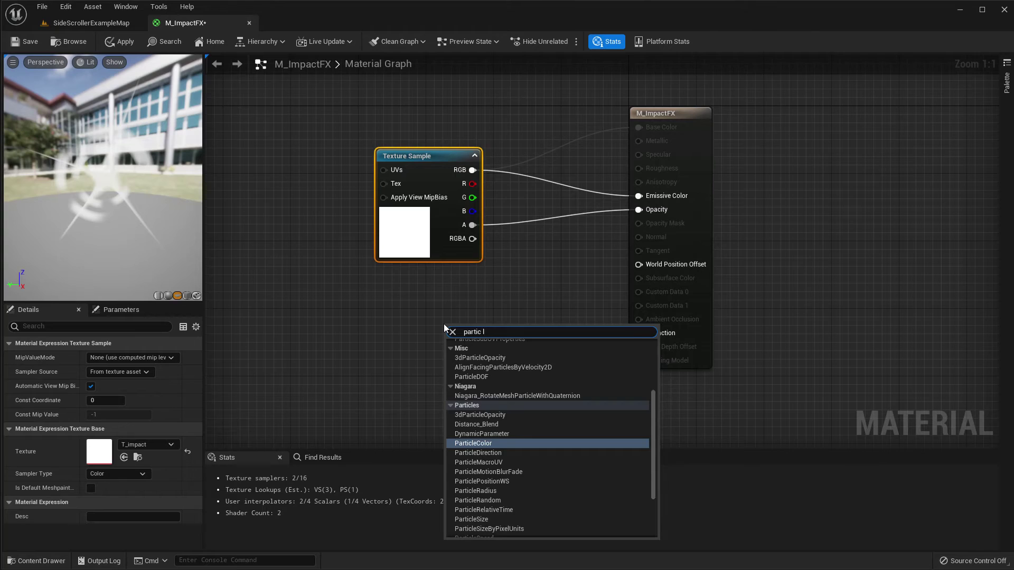
pyautogui.press('Return')
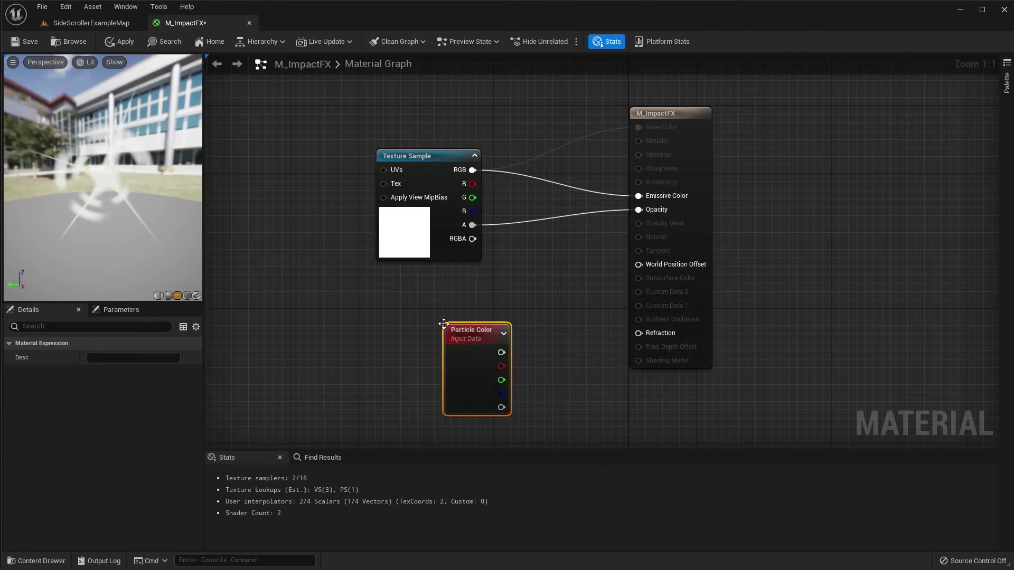
pyautogui.moveTo(462, 345); pyautogui.dragTo(386, 339)
# - Multiply the Texture Sample's RGB by the Particle Color, feed the product into Emissive Color, and move the material output node farther right
pyautogui.moveTo(472, 170); pyautogui.dragTo(530, 248)
pyautogui.write('multiply')
pyautogui.press('Return')
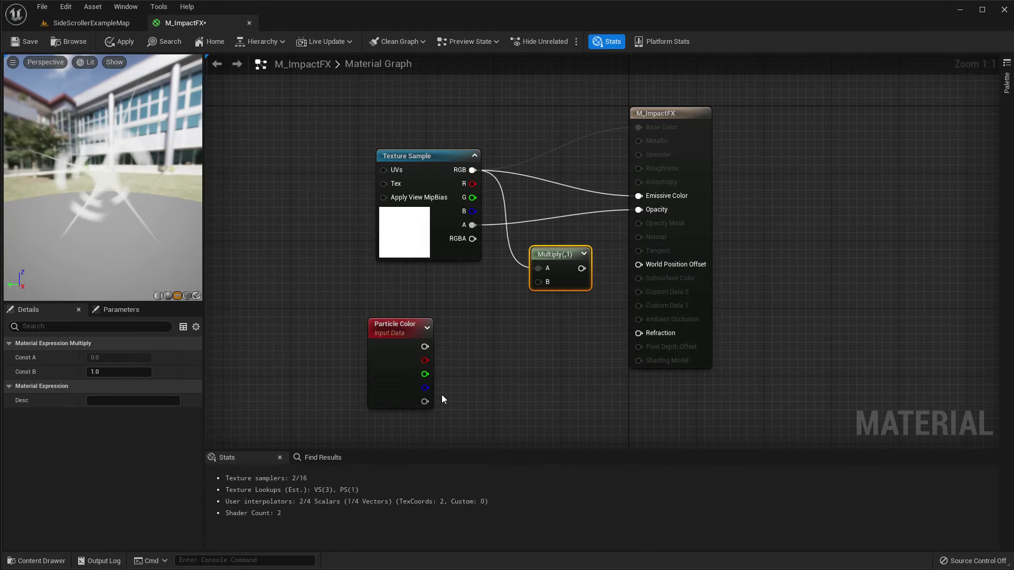
pyautogui.moveTo(425, 346); pyautogui.dragTo(639, 196)
pyautogui.moveTo(639, 127); pyautogui.dragTo(719, 157)
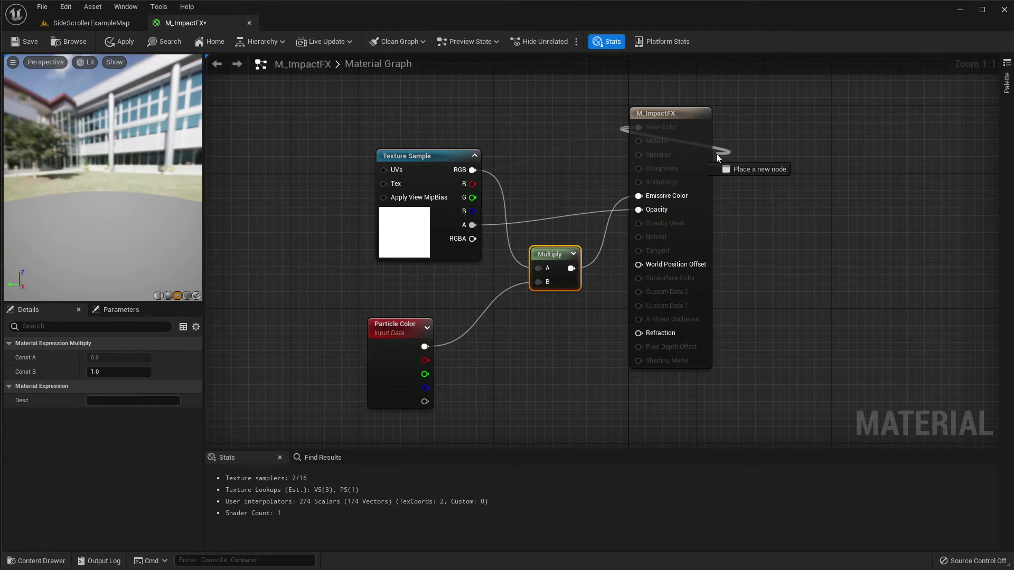
pyautogui.moveTo(665, 116); pyautogui.dragTo(724, 150)
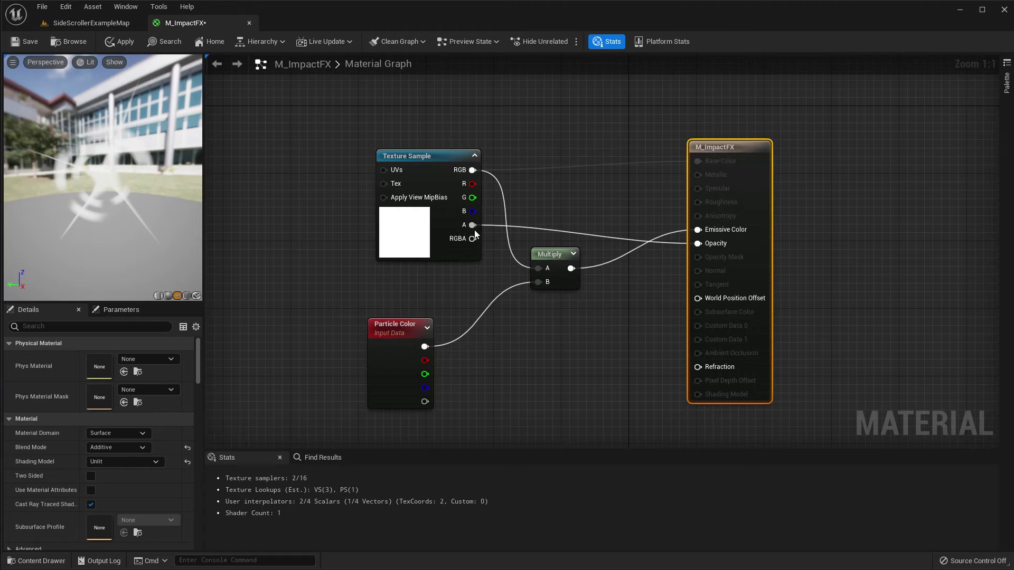
# - Multiply the Texture Sample's alpha by the Particle Color's alpha, feed the product into Opacity, and apply the material changes
pyautogui.moveTo(473, 227); pyautogui.dragTo(527, 321)
pyautogui.write('multiply')
pyautogui.press('Return')
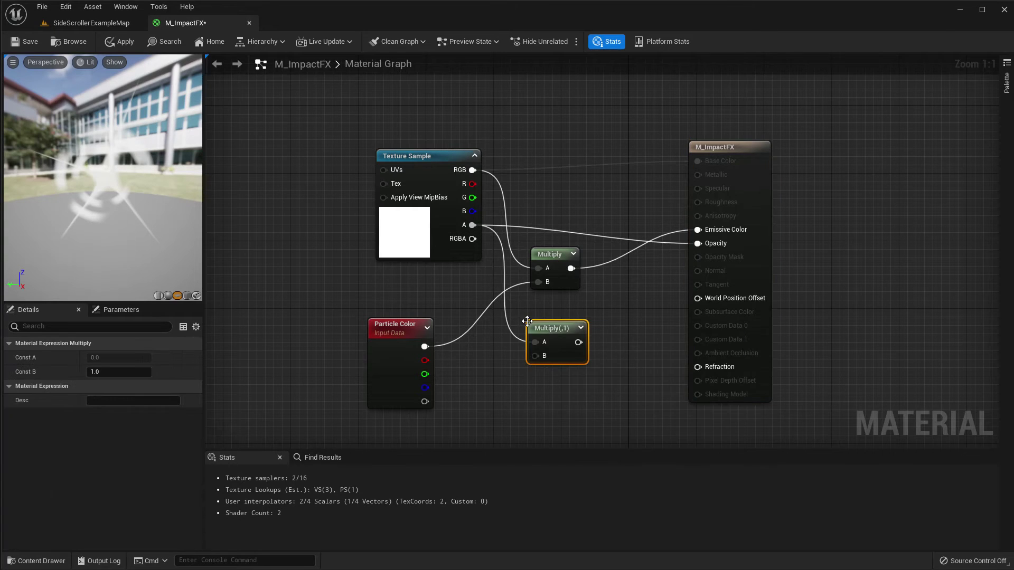
pyautogui.moveTo(424, 402); pyautogui.dragTo(708, 244)
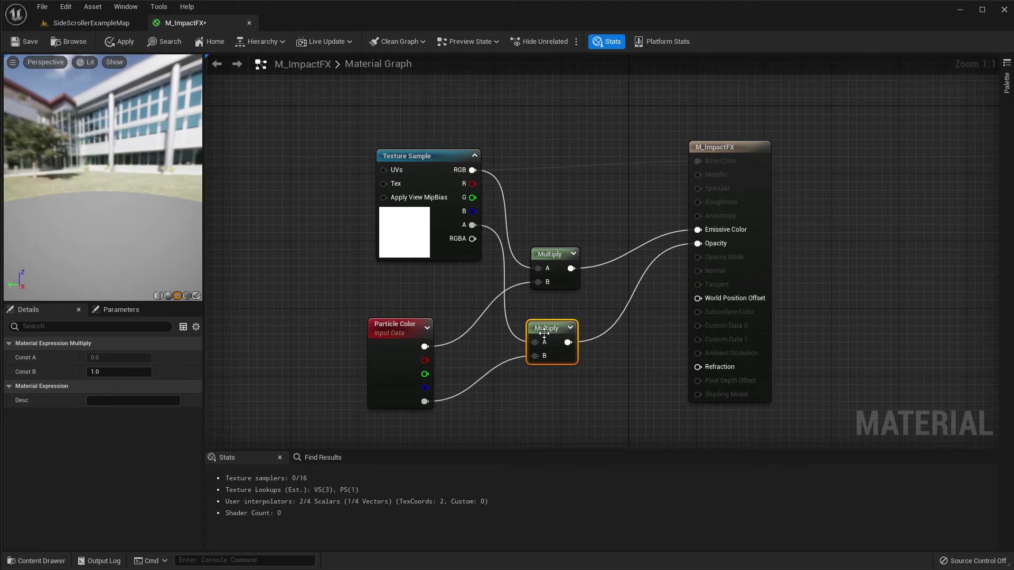
pyautogui.moveTo(544, 333); pyautogui.dragTo(544, 312)
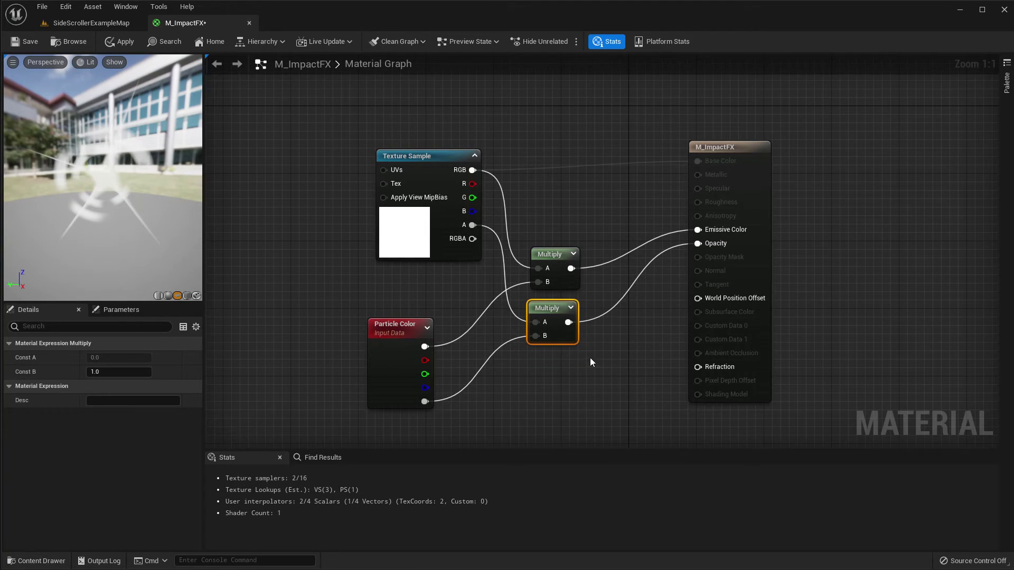
pyautogui.click(591, 394)
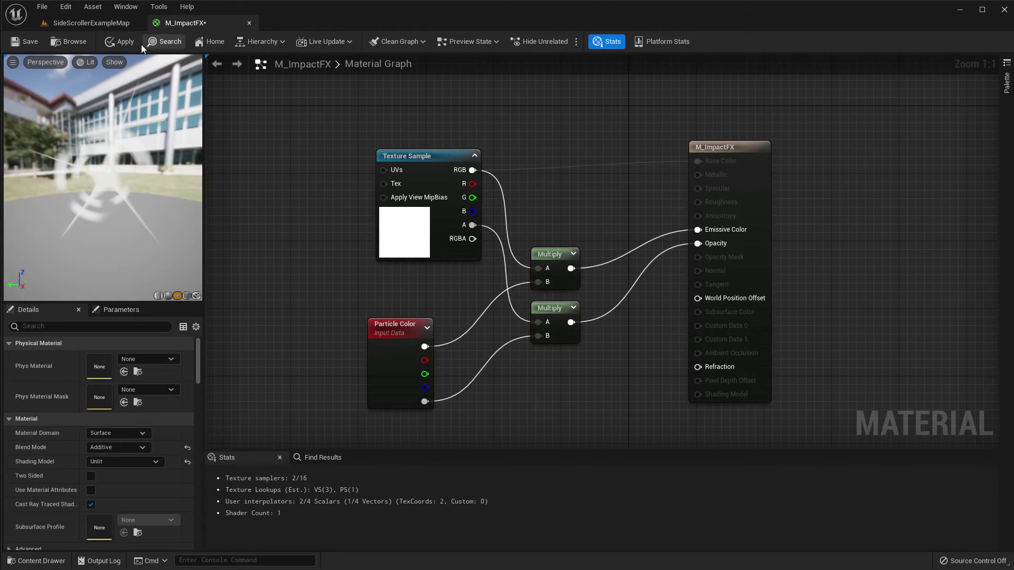
pyautogui.click(124, 42)
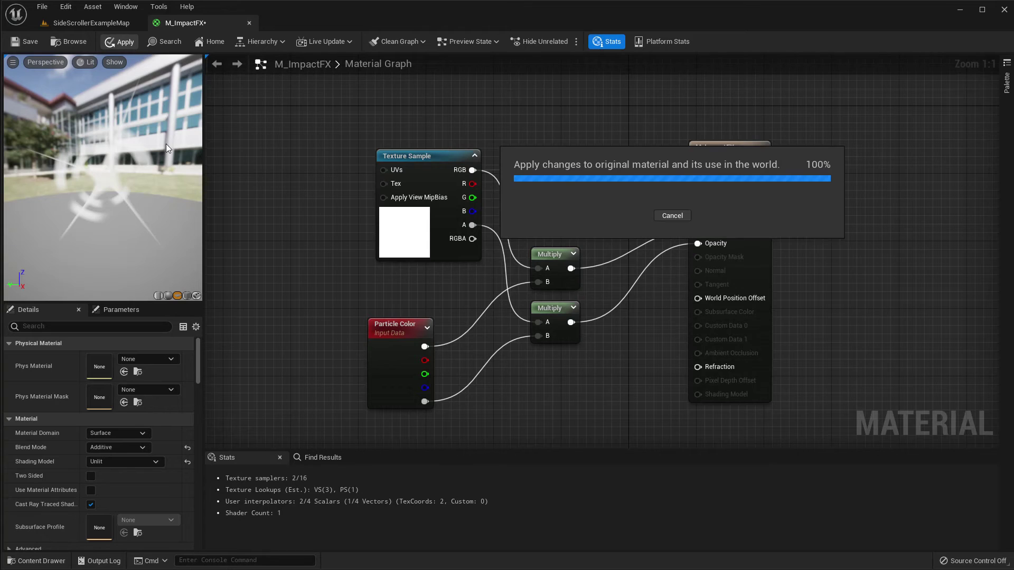
# - Open the NS_Punch Niagara system from the FX folder
pyautogui.click(89, 24)
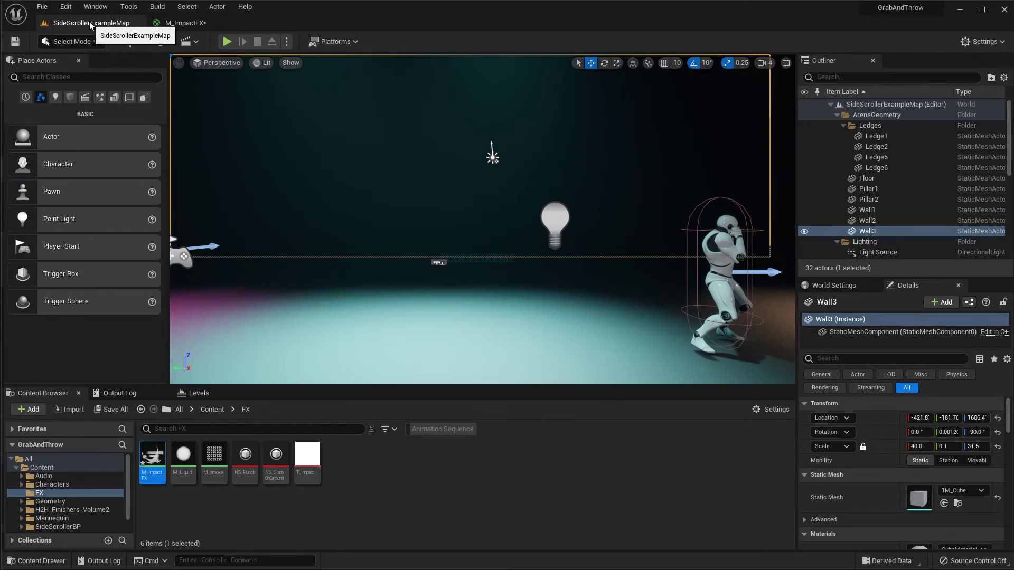
pyautogui.click(280, 503)
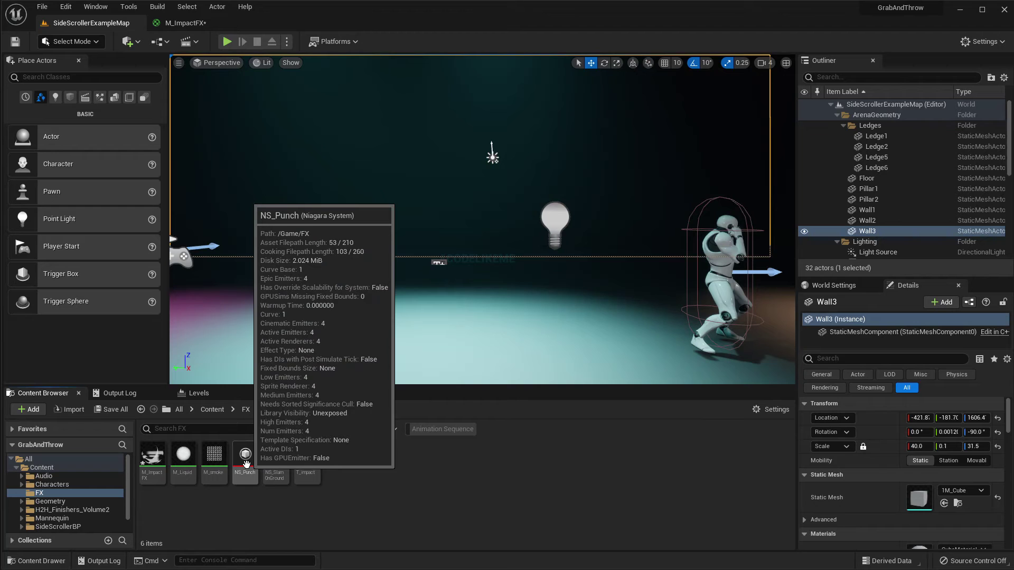
pyautogui.doubleClick(246, 460)
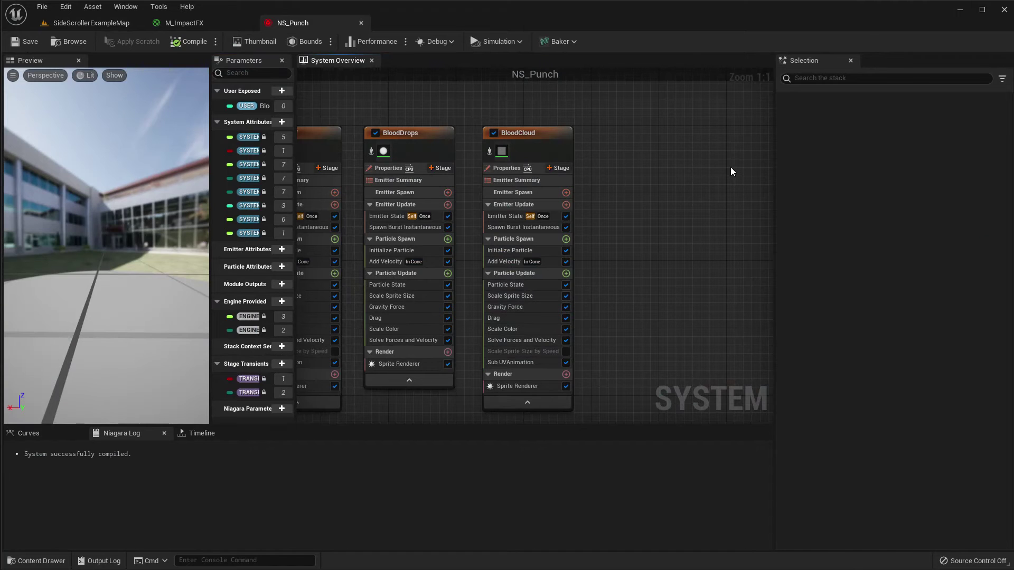
pyautogui.moveTo(583, 118); pyautogui.dragTo(498, 113, button='right')
pyautogui.moveTo(115, 146); pyautogui.dragTo(158, 146)
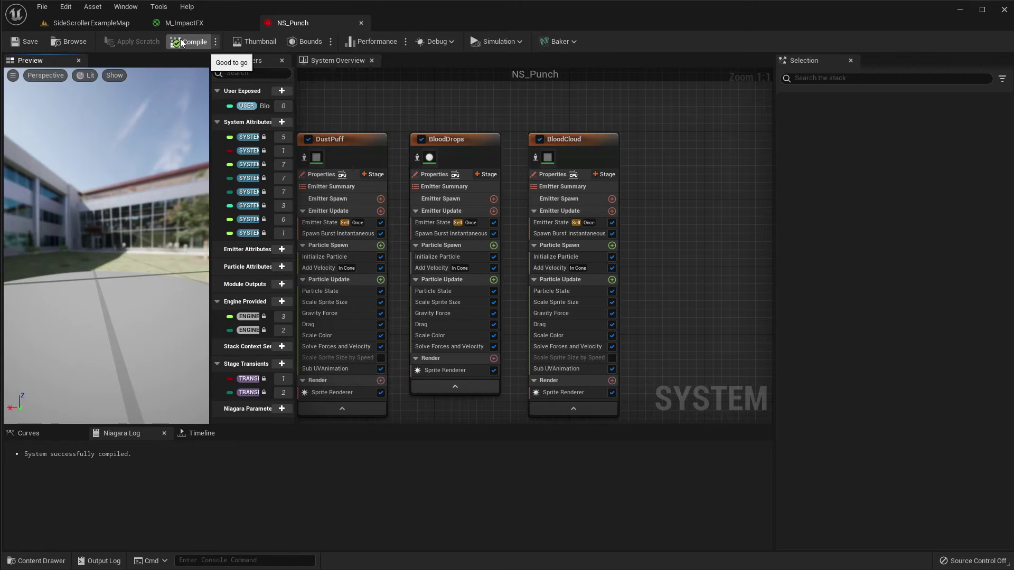
pyautogui.click(98, 21)
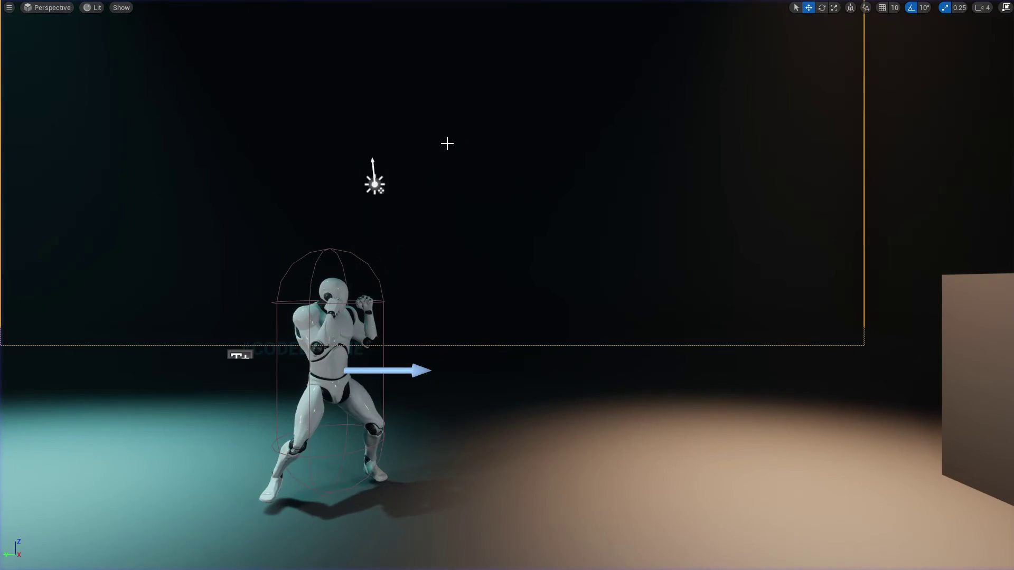
pyautogui.moveTo(439, 135)
pyautogui.mouseDown(button='right')
pyautogui.moveTo(411, 143)
pyautogui.moveTo(426, 146)
pyautogui.mouseUp(button='right')
pyautogui.press('F11')
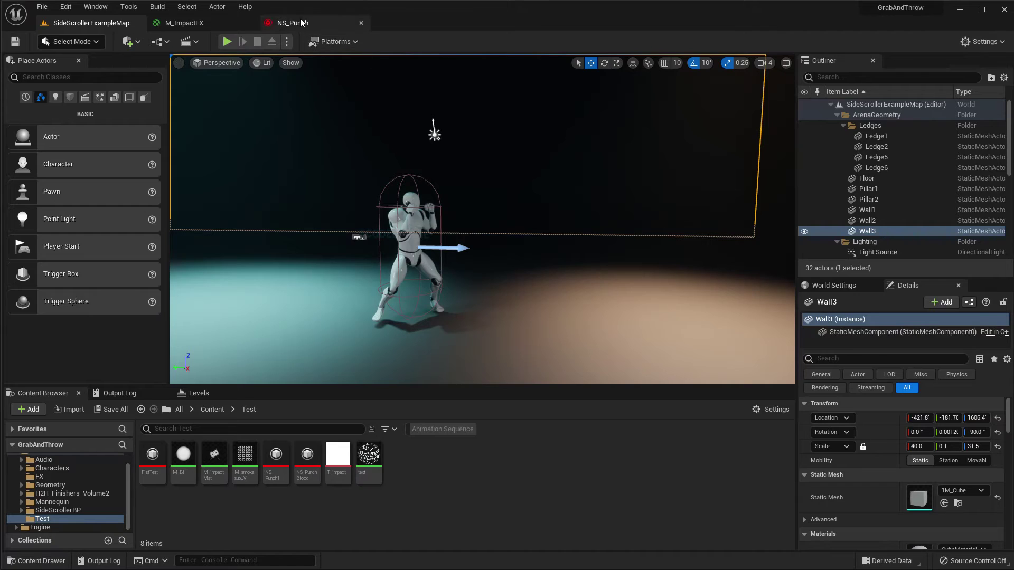
# - Add a Simple Sprite Burst emitter to NS_Punch and place it beside the BloodCloud emitter
pyautogui.click(290, 23)
pyautogui.moveTo(695, 177); pyautogui.dragTo(583, 102, button='right')
pyautogui.rightClick(584, 104)
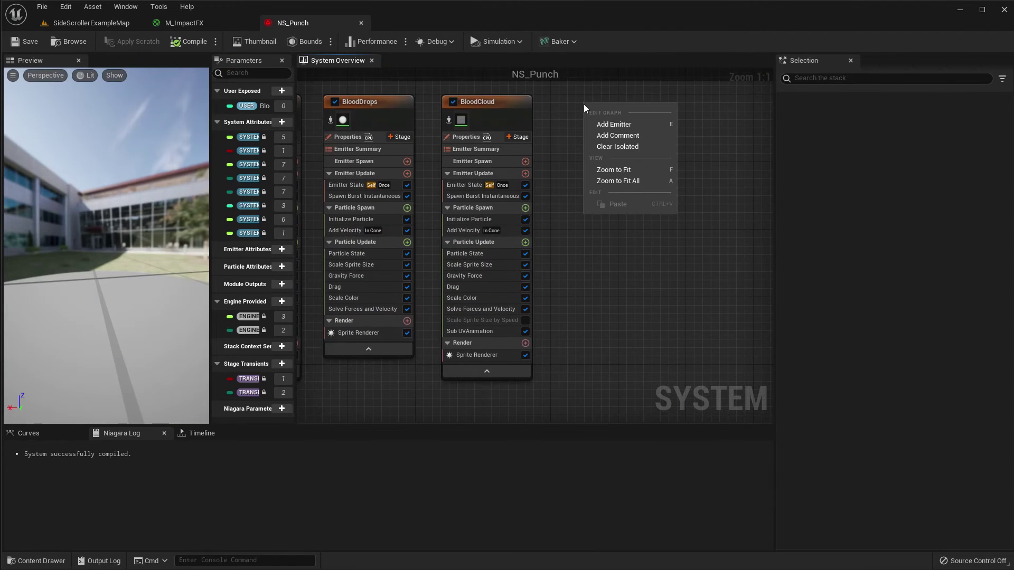
pyautogui.click(625, 124)
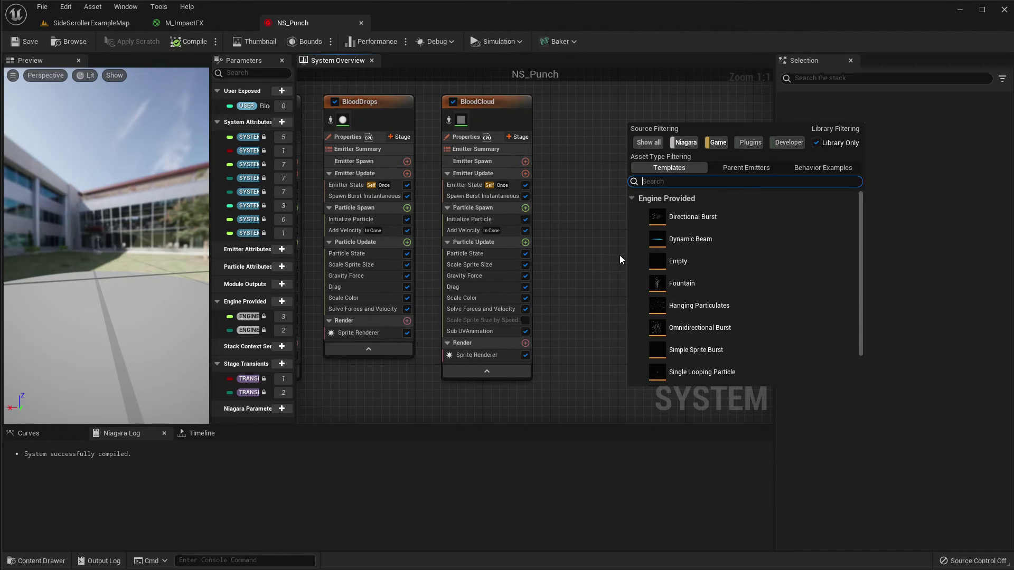
pyautogui.moveTo(573, 217)
pyautogui.mouseDown(button='right')
pyautogui.moveTo(579, 221)
pyautogui.moveTo(581, 203)
pyautogui.moveTo(558, 203)
pyautogui.mouseUp(button='right')
pyautogui.rightClick(587, 172)
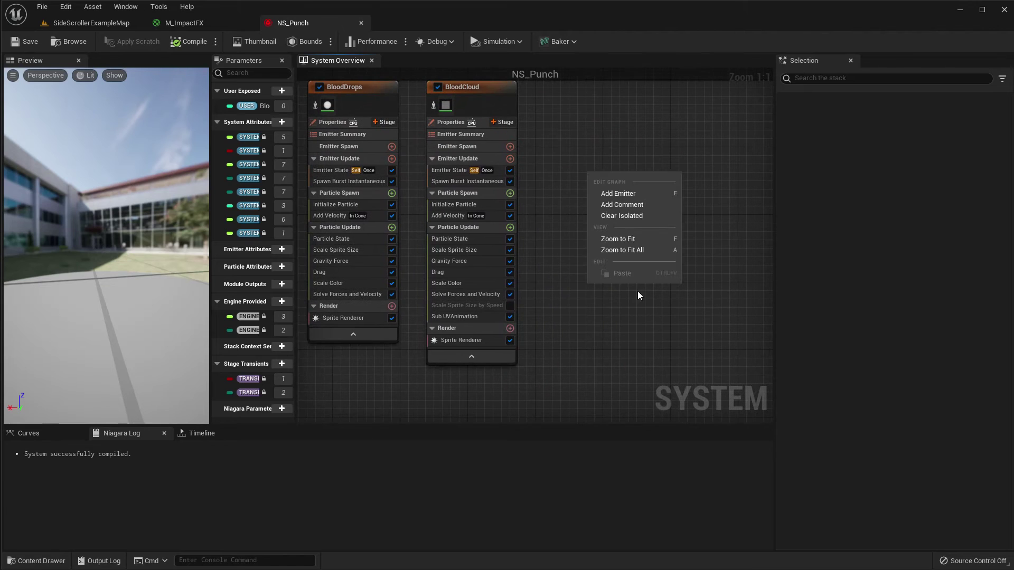
pyautogui.click(618, 193)
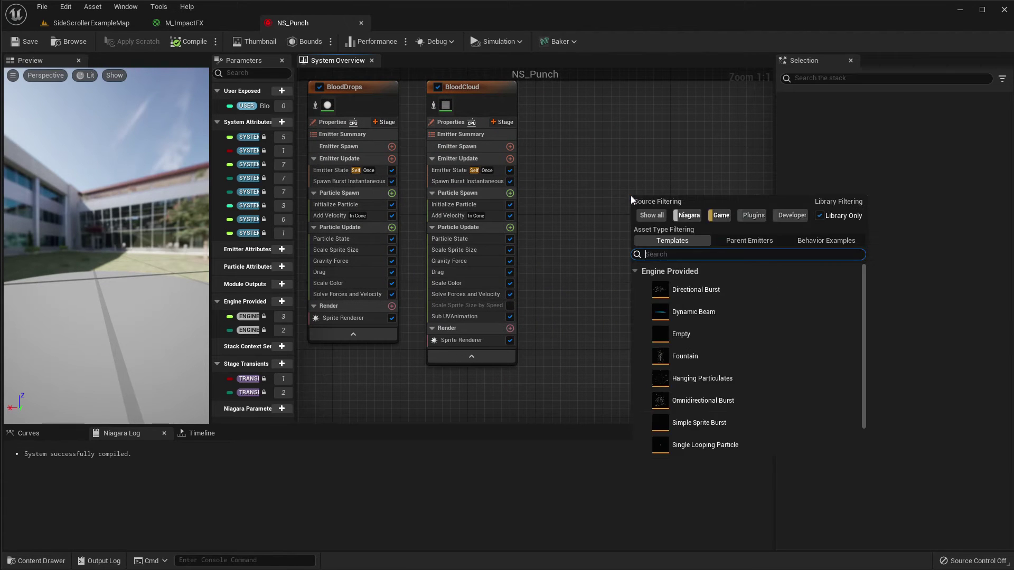
pyautogui.click(705, 422)
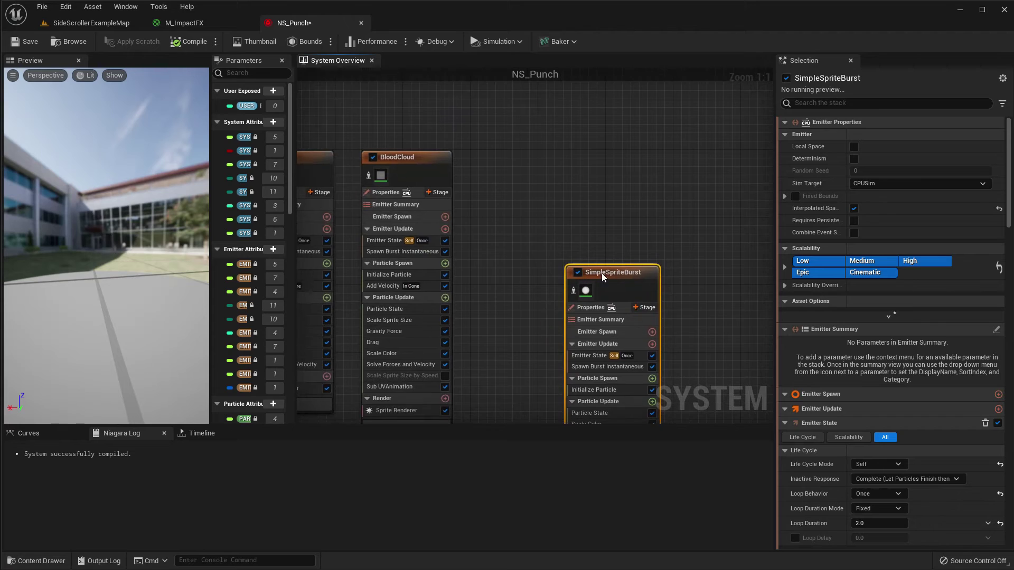
pyautogui.moveTo(602, 276); pyautogui.dragTo(552, 160)
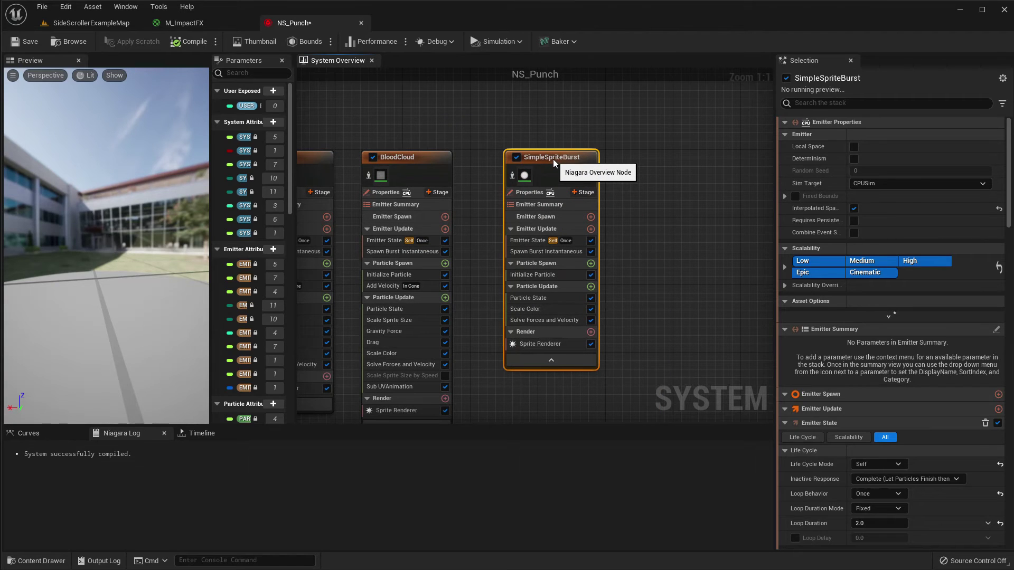
# - Rename the new sprite burst emitter as ImpactTexture
pyautogui.doubleClick(553, 159)
pyautogui.write('Impa')
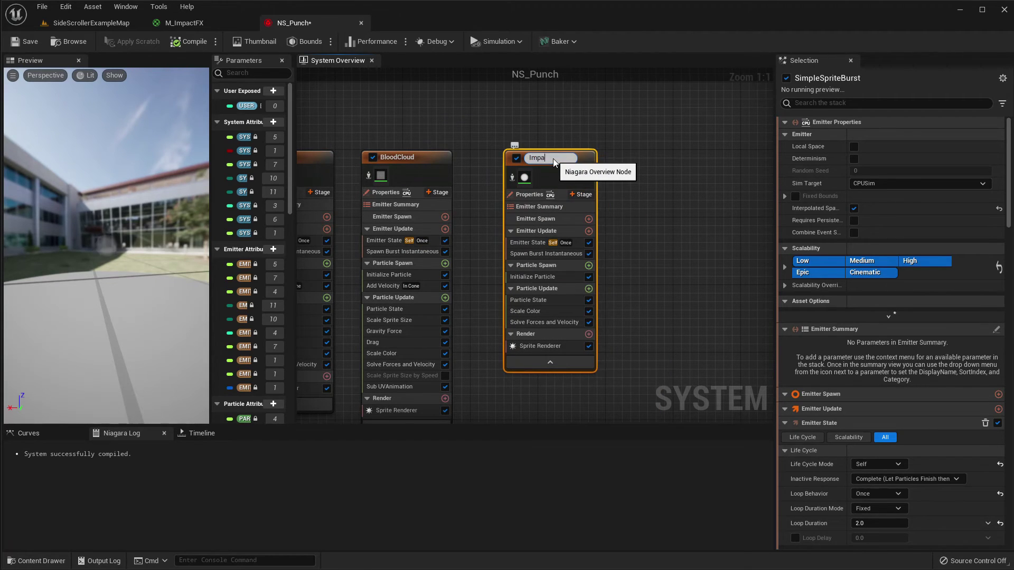
pyautogui.write('ctTexture')
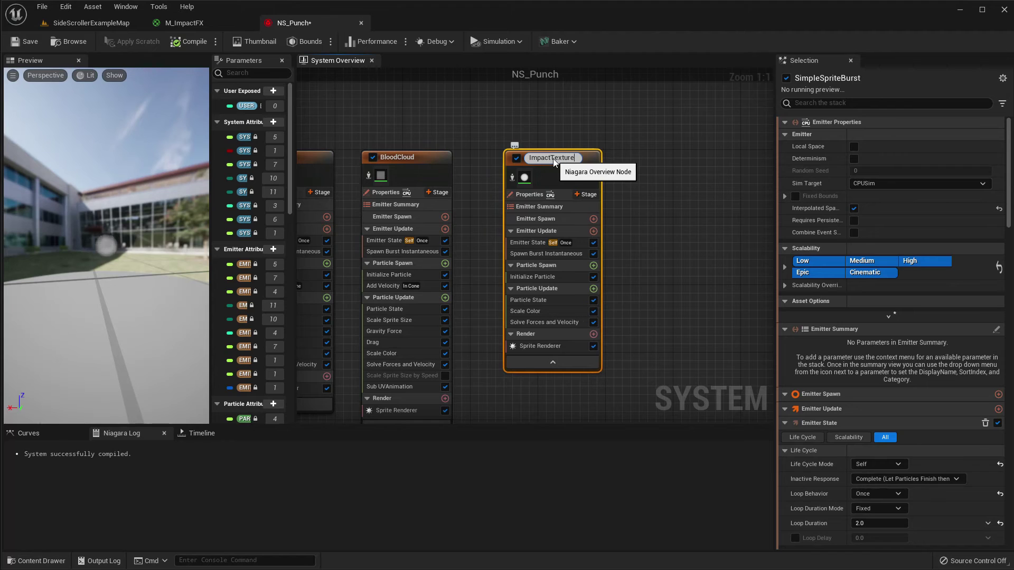
pyautogui.press('Return')
# - Assign the M_ImpactFX material to the ImpactTexture emitter's Sprite Renderer
pyautogui.click(553, 345)
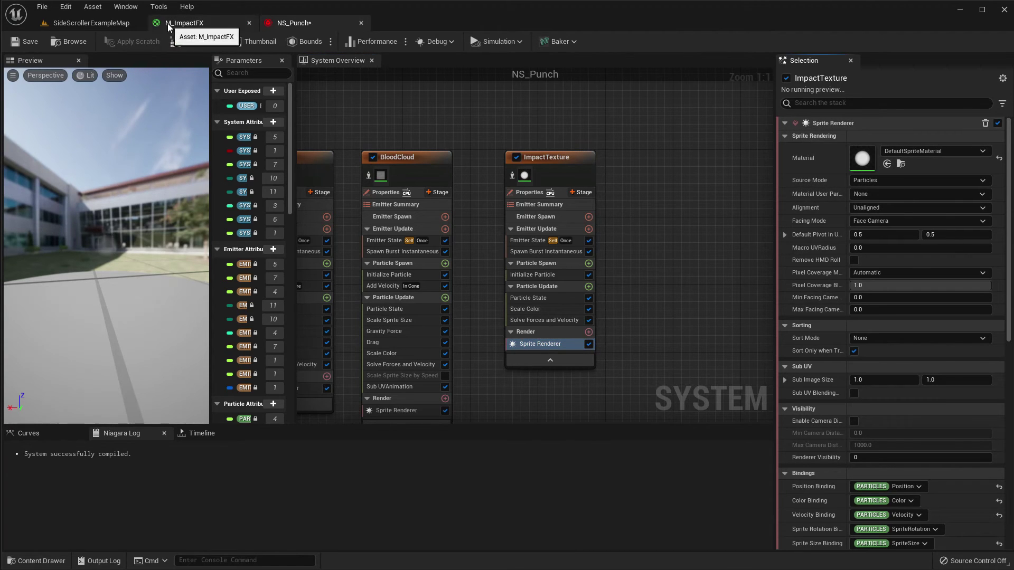
pyautogui.click(181, 24)
pyautogui.click(69, 23)
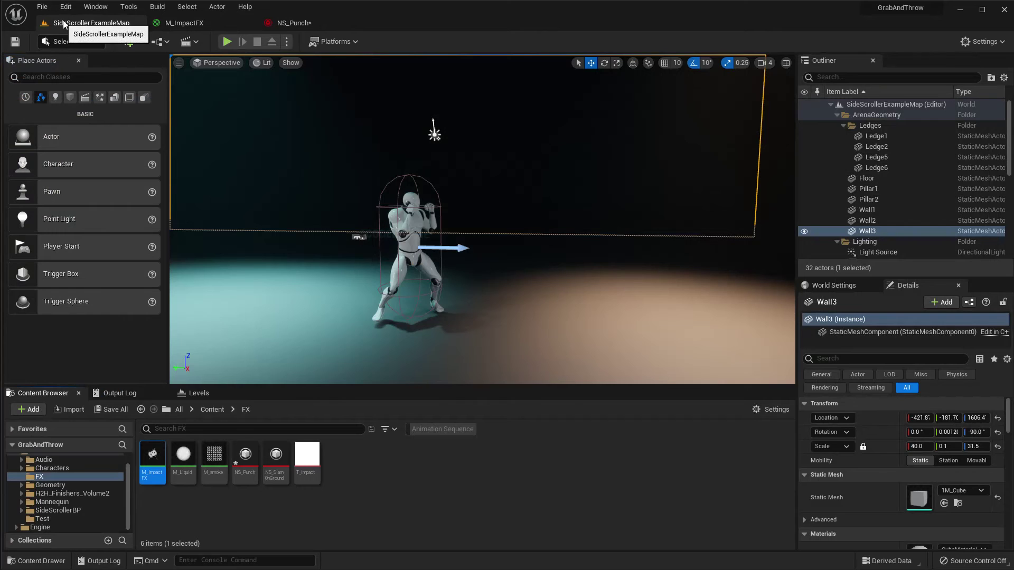
pyautogui.click(283, 23)
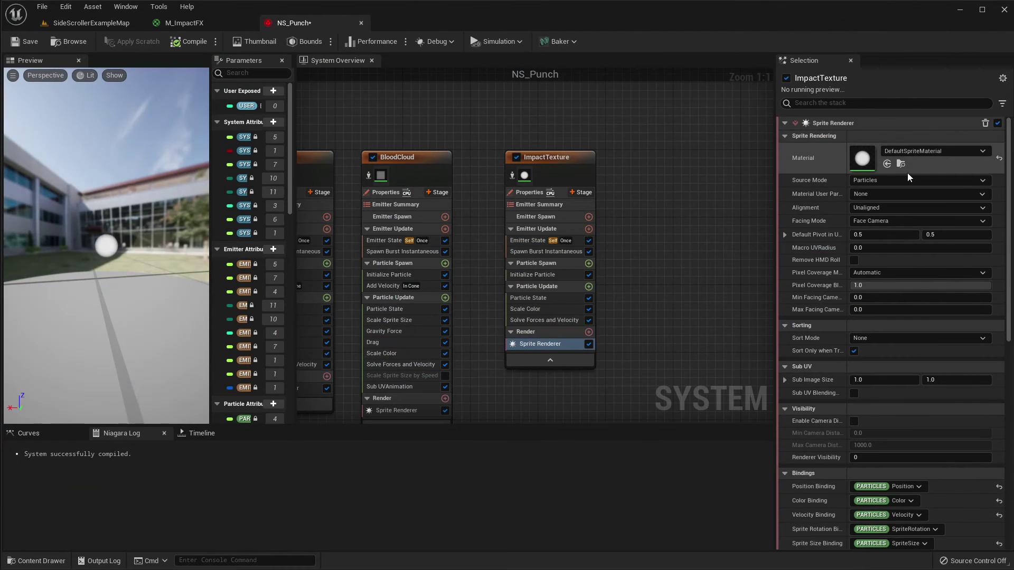
pyautogui.moveTo(80, 255); pyautogui.dragTo(80, 232, button='right')
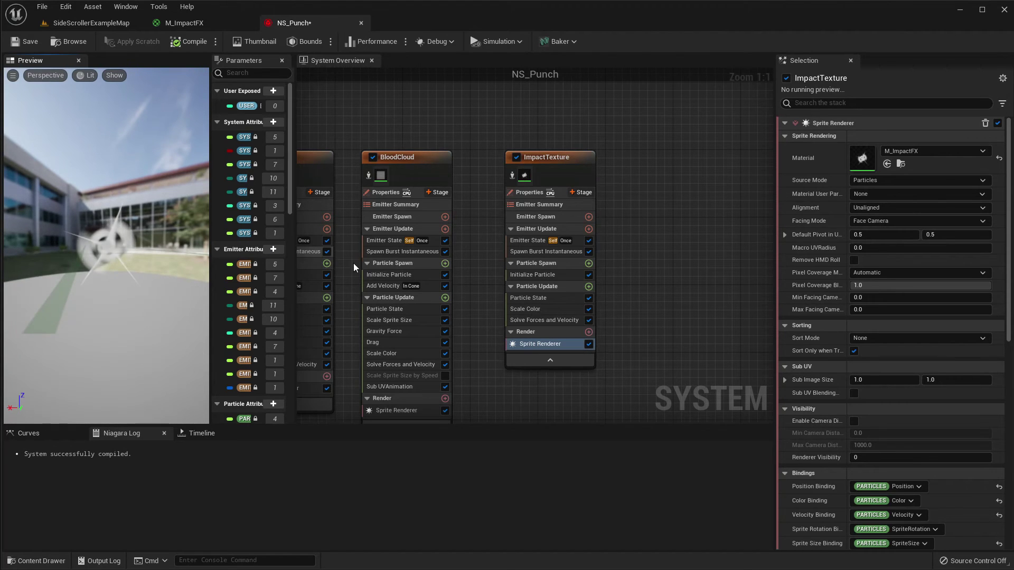
# - Make ImpactTexture's Initialize Particle lifetime a Random Range Float with minimum 0.1 and maximum 0.4
pyautogui.click(553, 250)
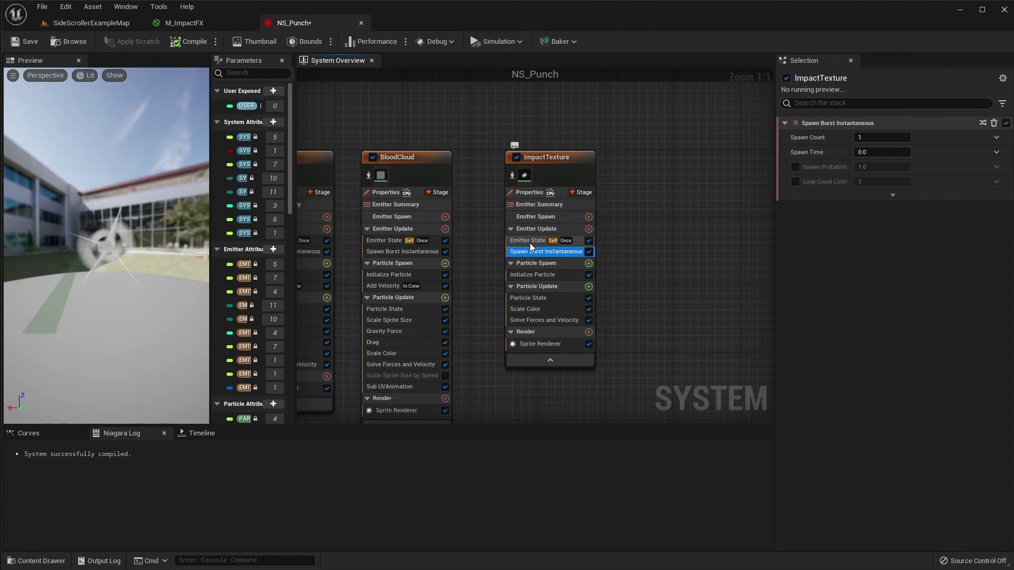
pyautogui.click(533, 276)
pyautogui.click(898, 178)
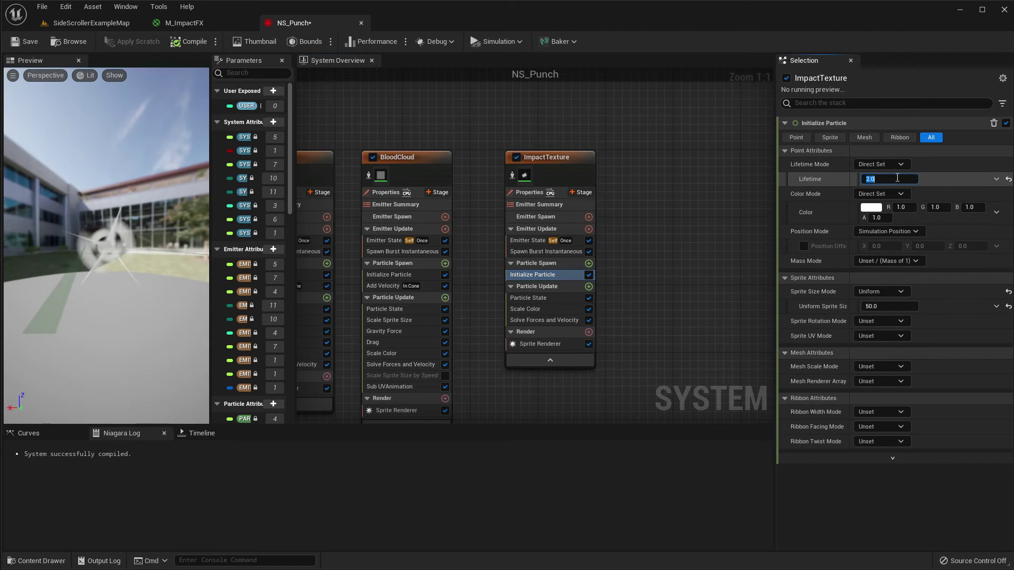
pyautogui.click(994, 179)
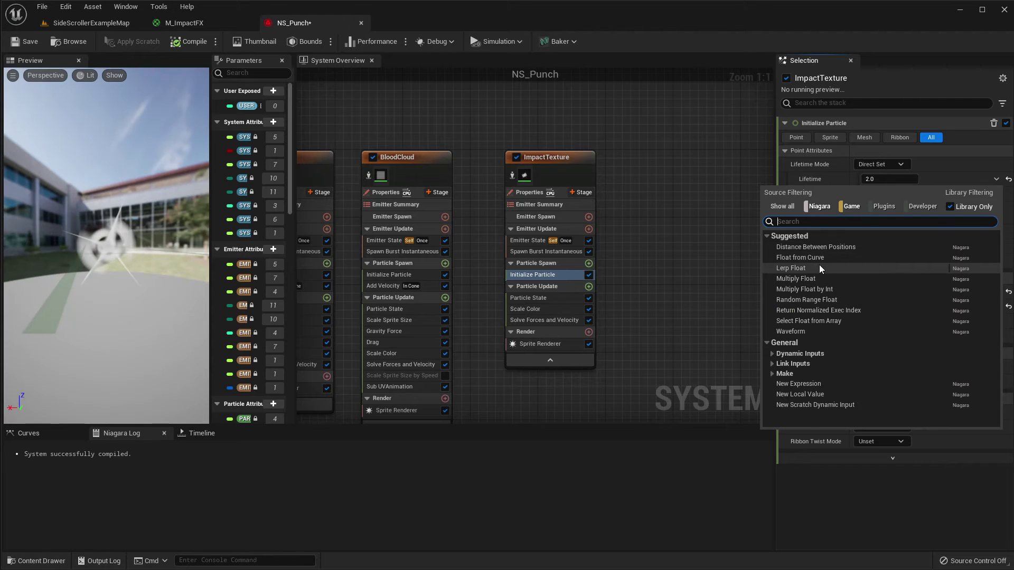
pyautogui.click(817, 301)
pyautogui.click(887, 195)
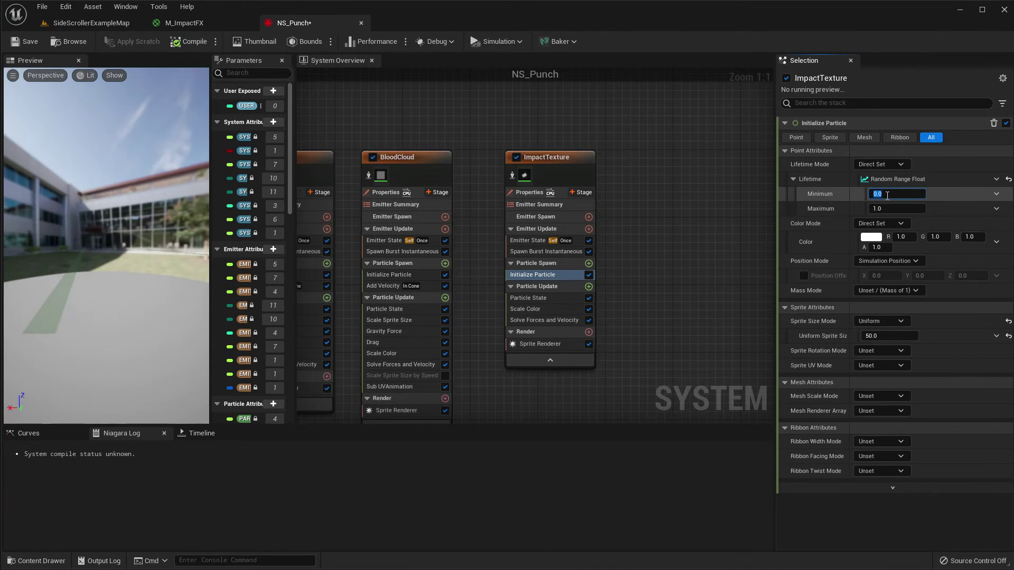
pyautogui.write('.1')
pyautogui.press('Tab')
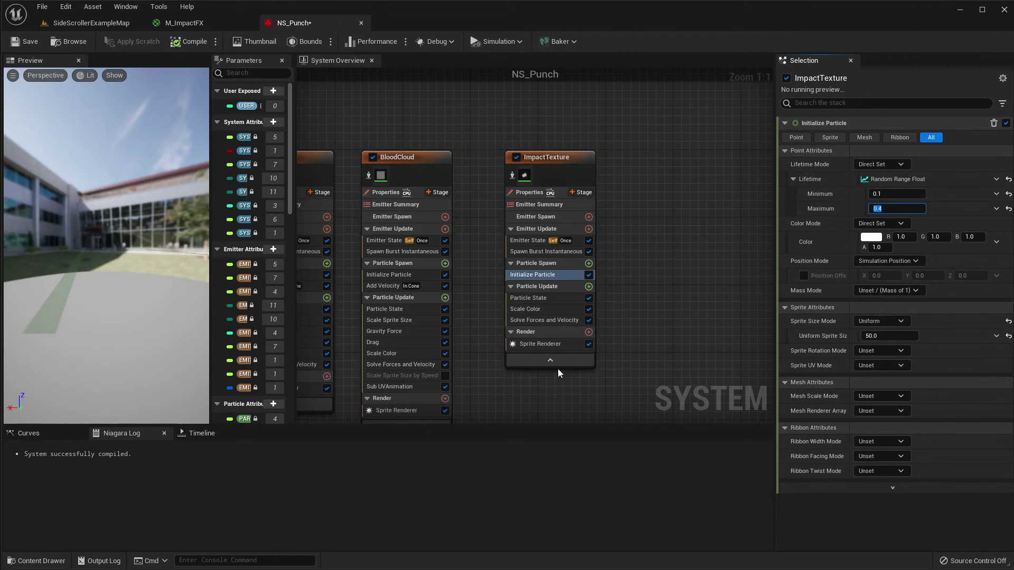
# - Apply the ramp-up-and-down curve template to Scale Alpha in ImpactTexture's Scale Color module
pyautogui.click(523, 310)
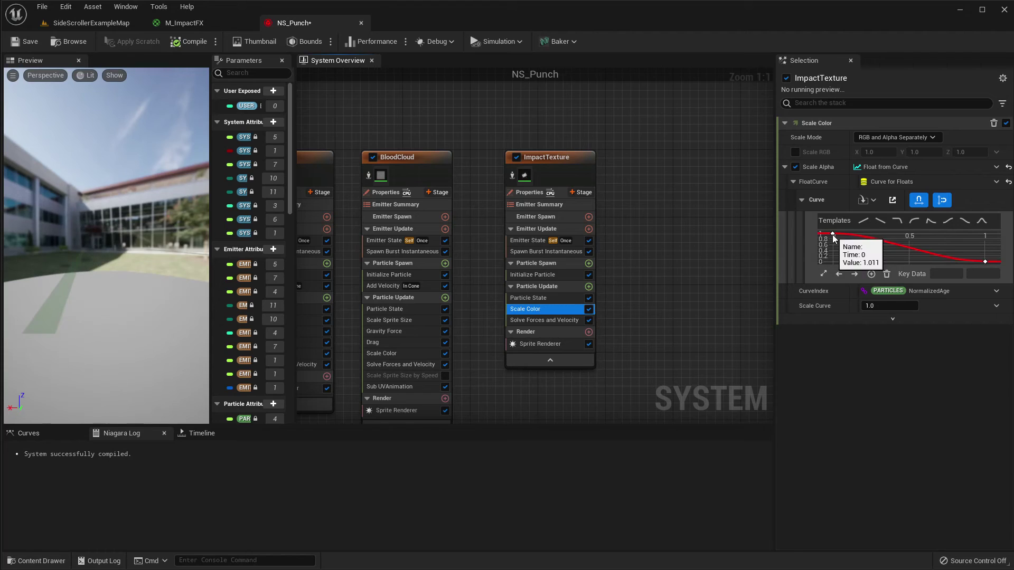
pyautogui.click(981, 221)
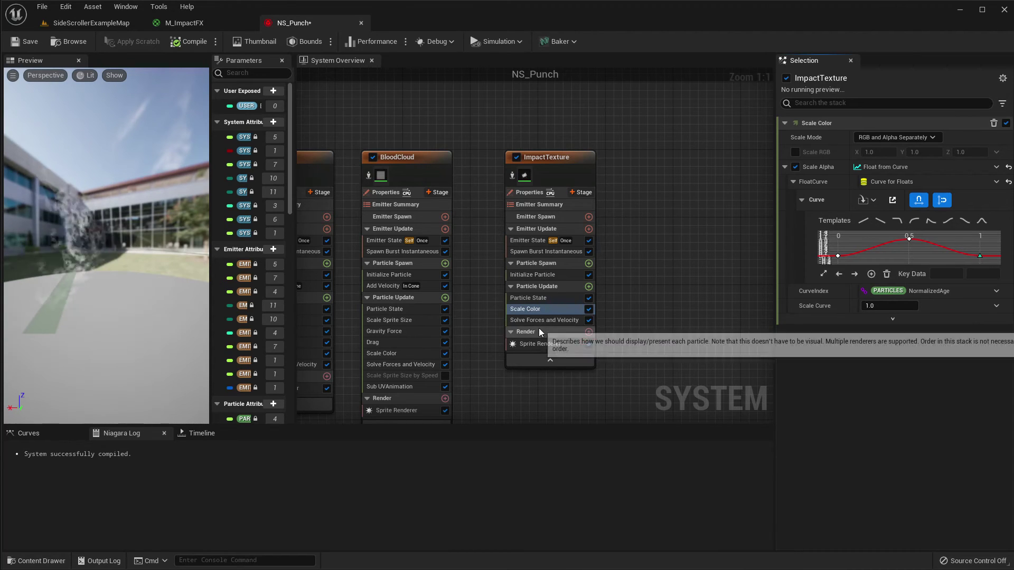
# - Add a Scale Sprite Size module to the Particle Update stage of the ImpactTexture emitter
pyautogui.moveTo(496, 373); pyautogui.dragTo(537, 340, button='right')
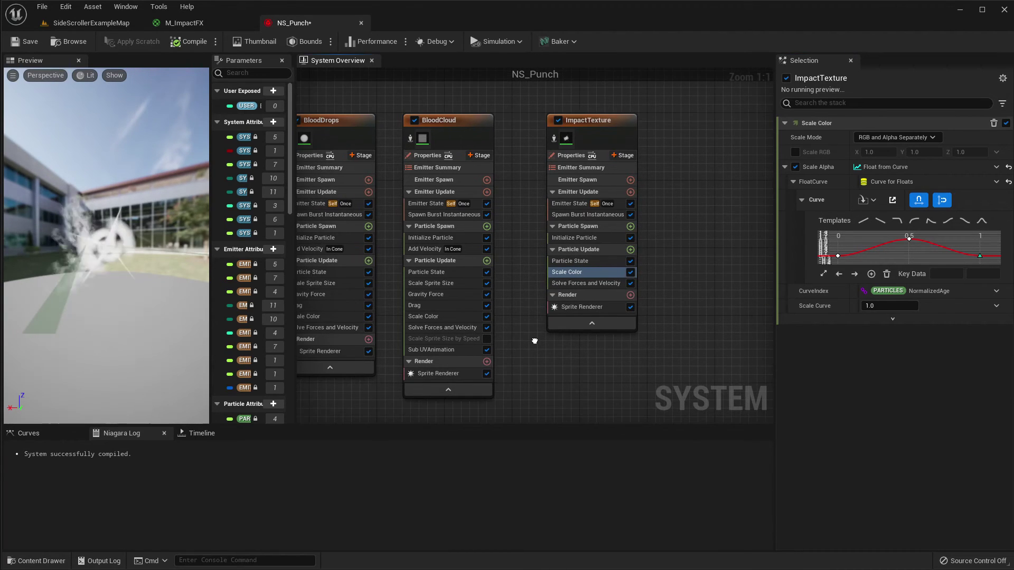
pyautogui.click(630, 250)
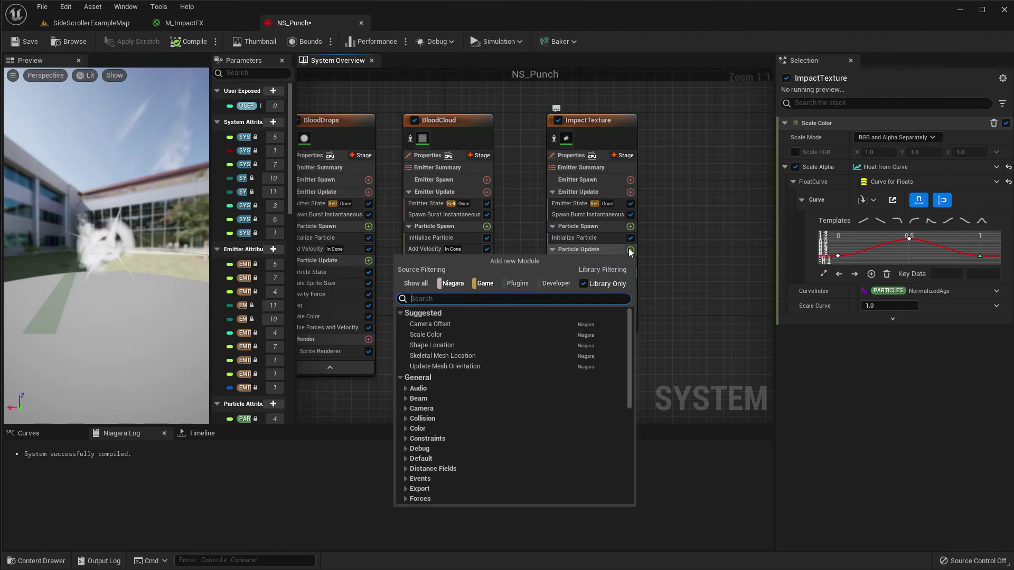
pyautogui.write('scale spri')
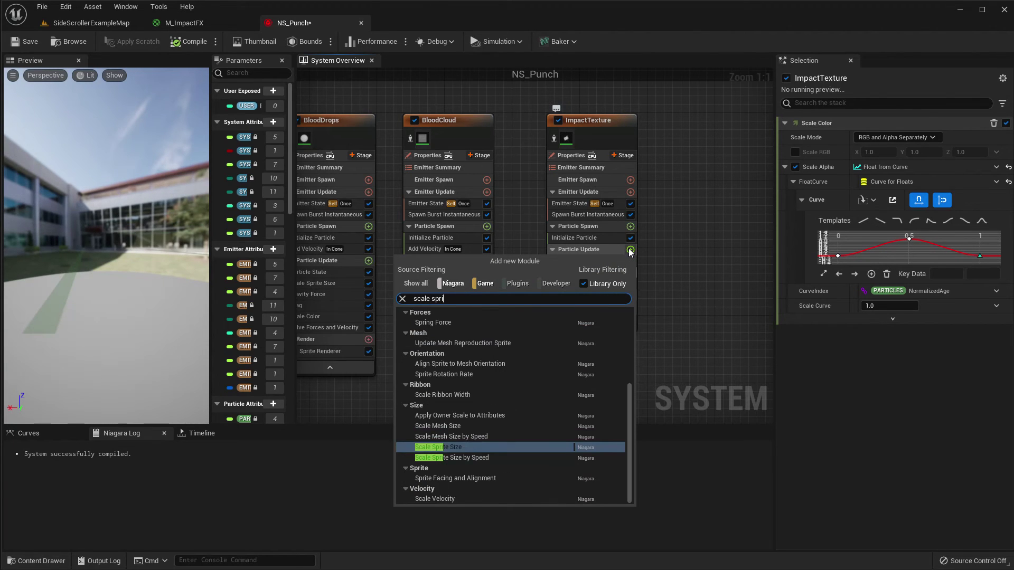
pyautogui.press('Return')
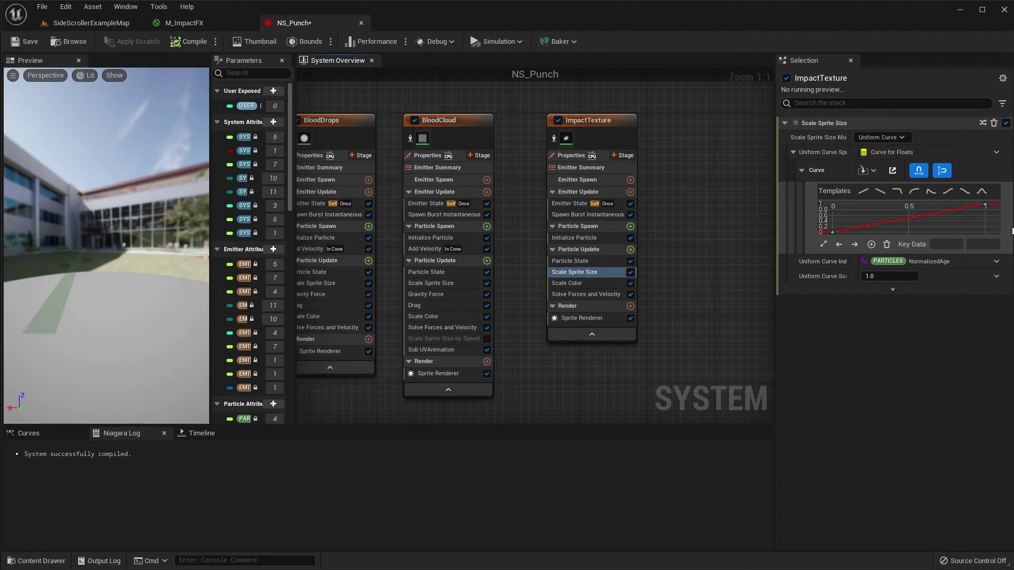
# - Apply the smooth ramp-up template to the Scale Sprite Size curve and set its end key's value to 4.0
pyautogui.click(948, 192)
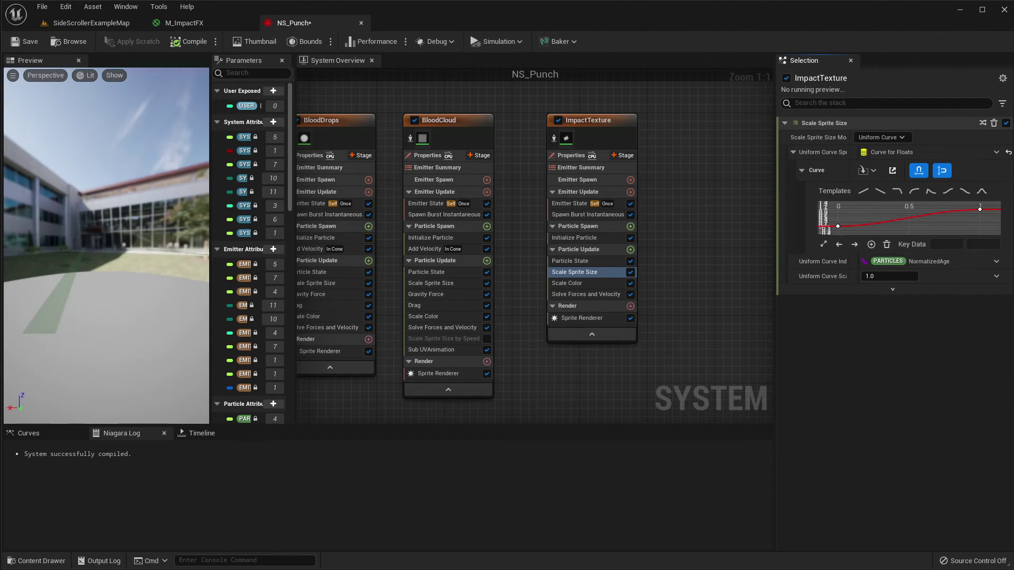
pyautogui.click(980, 211)
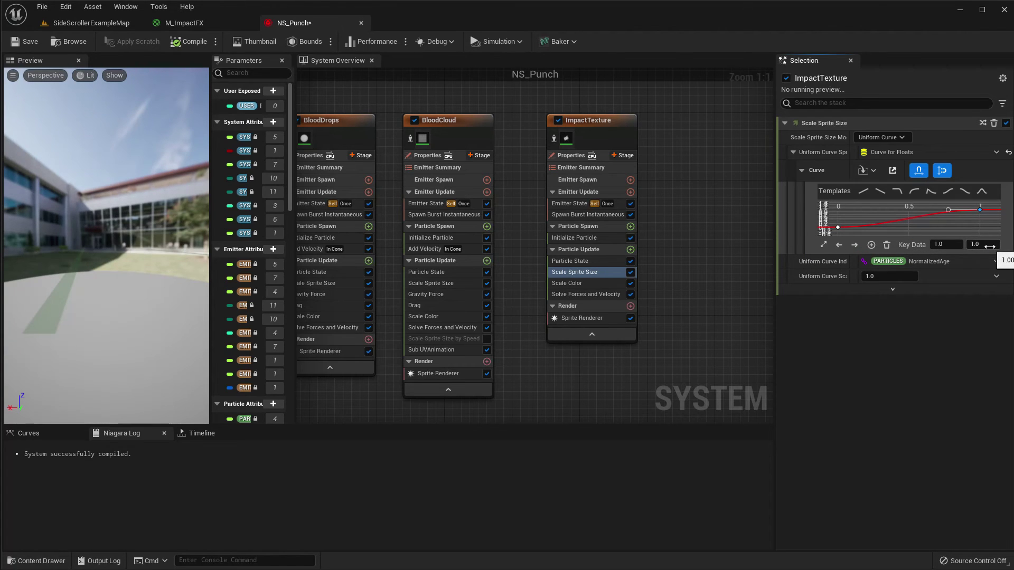
pyautogui.moveTo(840, 228)
pyautogui.click(978, 211)
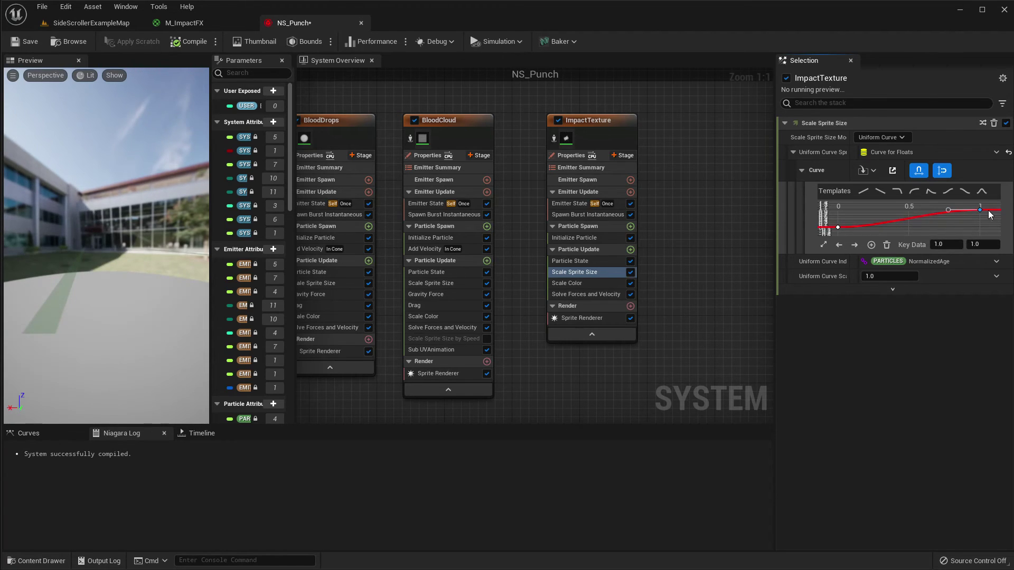
pyautogui.click(982, 245)
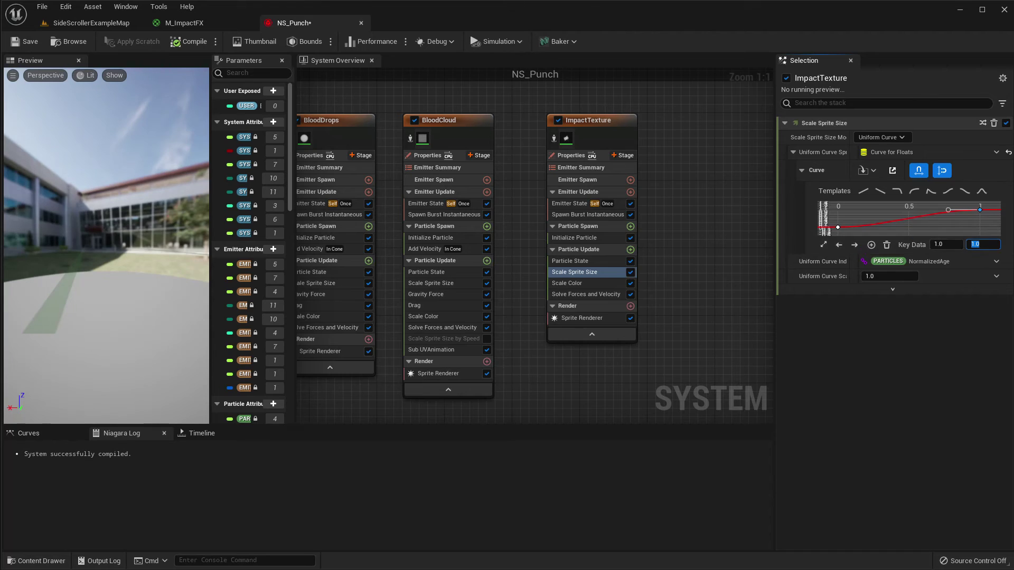
pyautogui.press('Return')
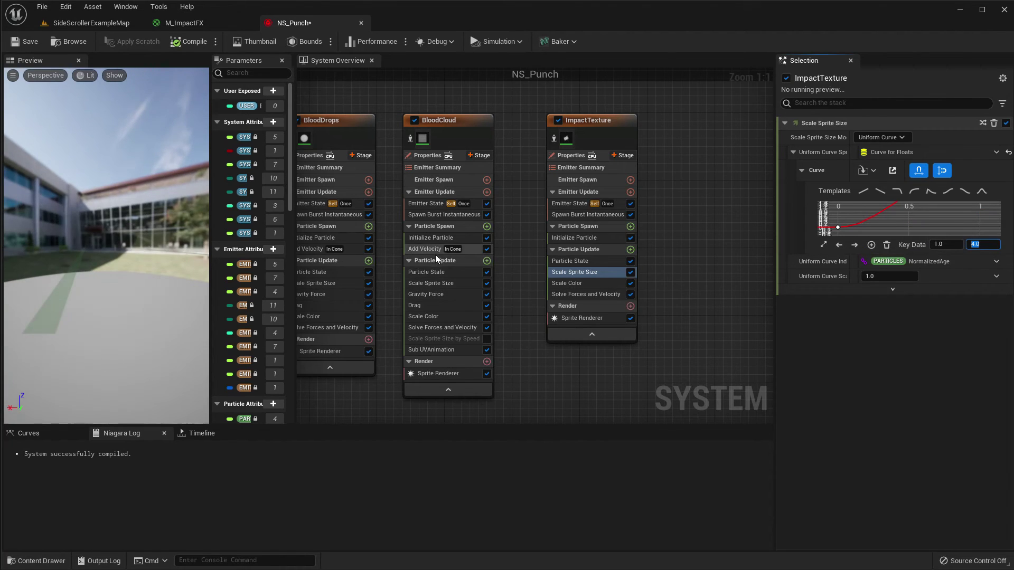
# - Switch ImpactTexture's Sprite Size Mode to Random Uniform with a minimum of 10.0 and a maximum of 20.0
pyautogui.click(581, 236)
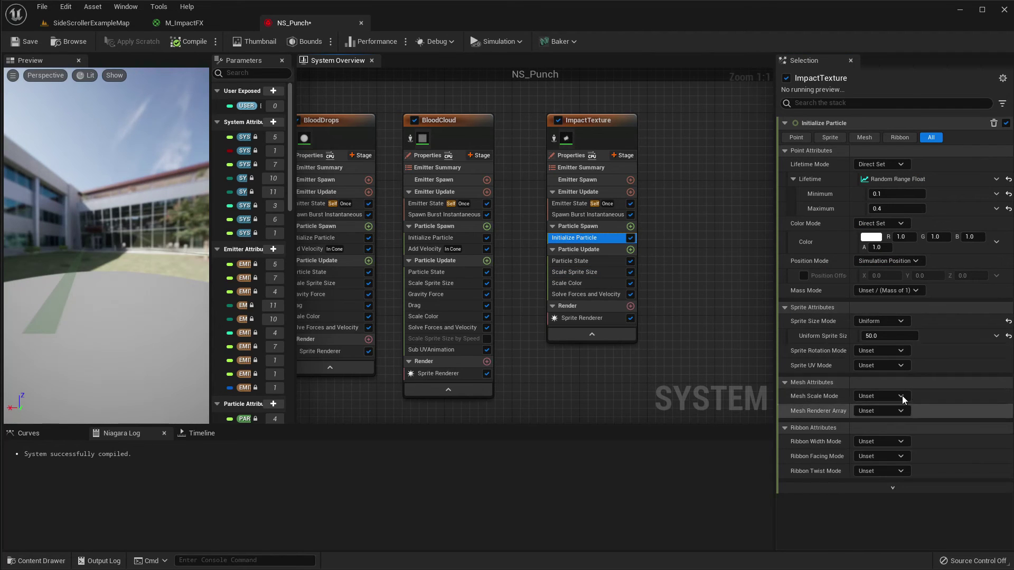
pyautogui.click(881, 321)
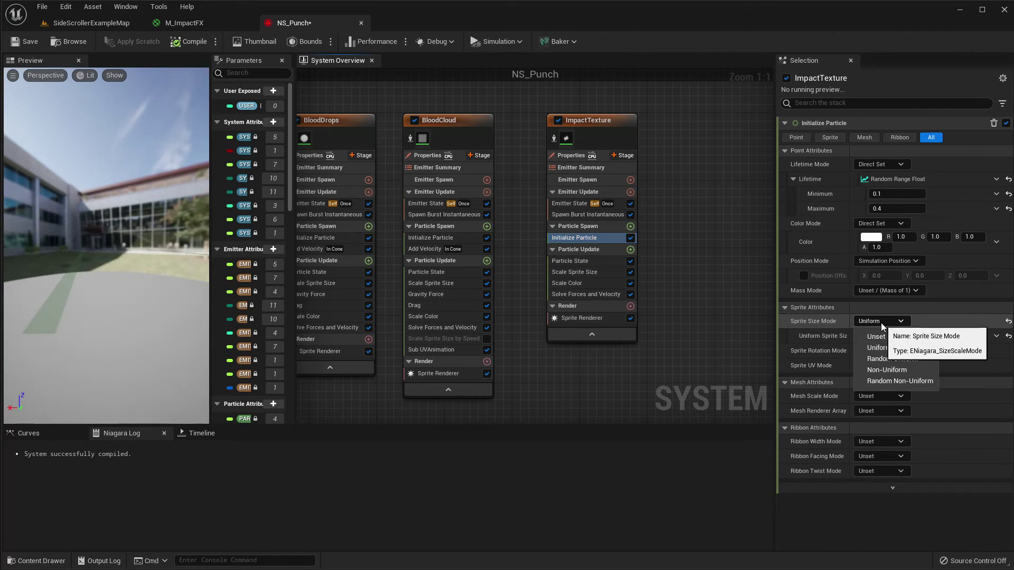
pyautogui.click(883, 358)
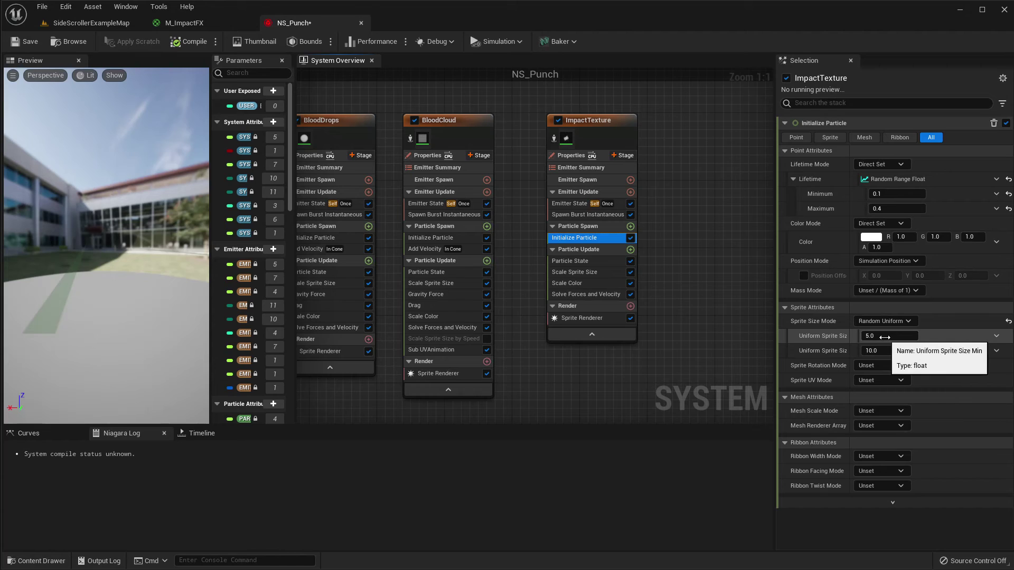
pyautogui.click(885, 337)
pyautogui.write('20')
pyautogui.press('Return')
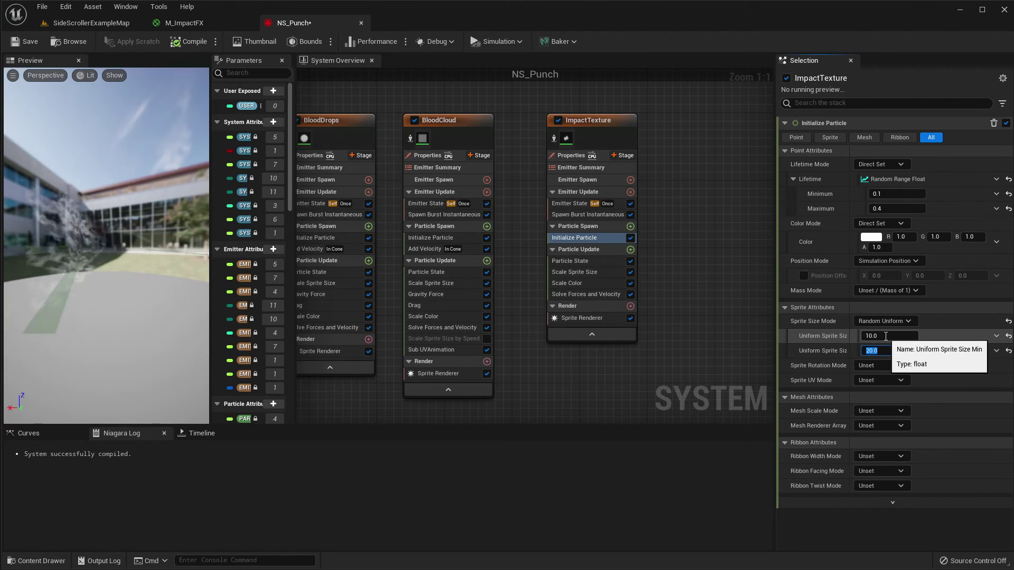
# - Scrub the timeline to about 0.20 to inspect the impact sprite in the preview
pyautogui.click(54, 432)
pyautogui.click(188, 433)
pyautogui.moveTo(309, 478)
pyautogui.mouseDown()
pyautogui.moveTo(253, 470)
pyautogui.moveTo(289, 476)
pyautogui.mouseUp()
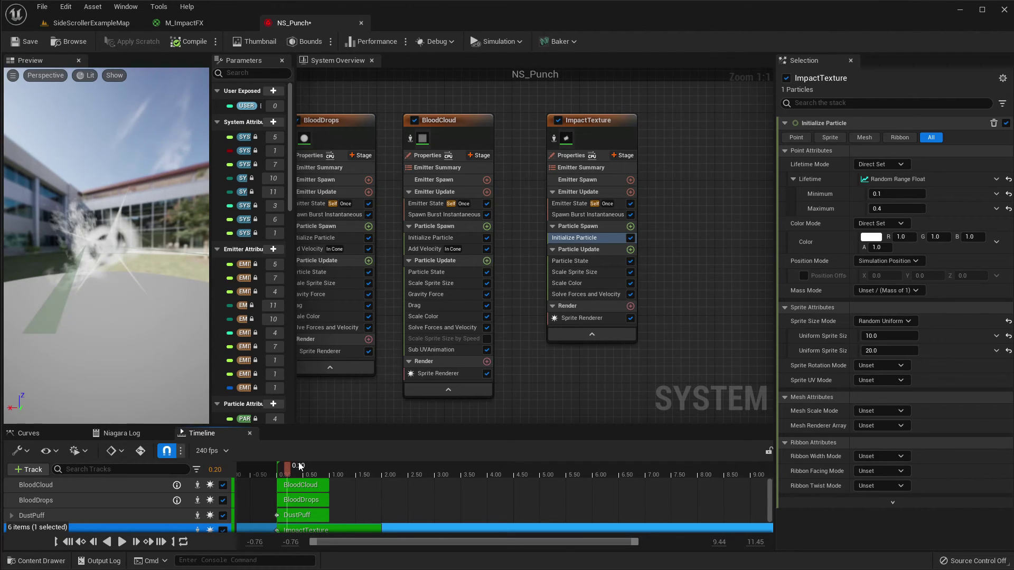
# - Move the peak key of ImpactTexture's Scale Alpha curve to time 0.2 with value about 0.975, and replay the effect
pyautogui.click(576, 283)
pyautogui.moveTo(909, 240); pyautogui.dragTo(863, 243)
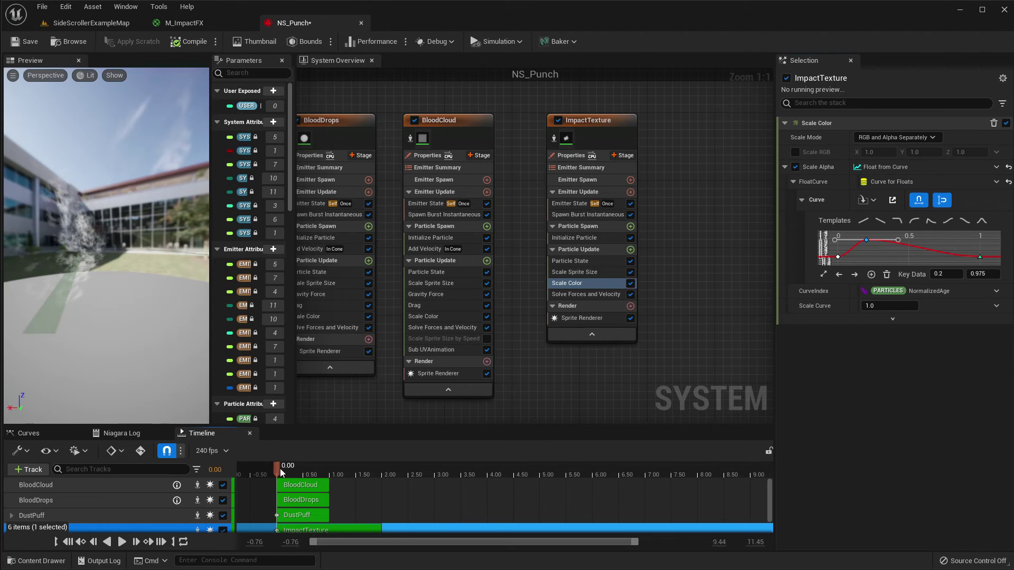
pyautogui.moveTo(282, 473); pyautogui.dragTo(343, 473)
pyautogui.press('space')
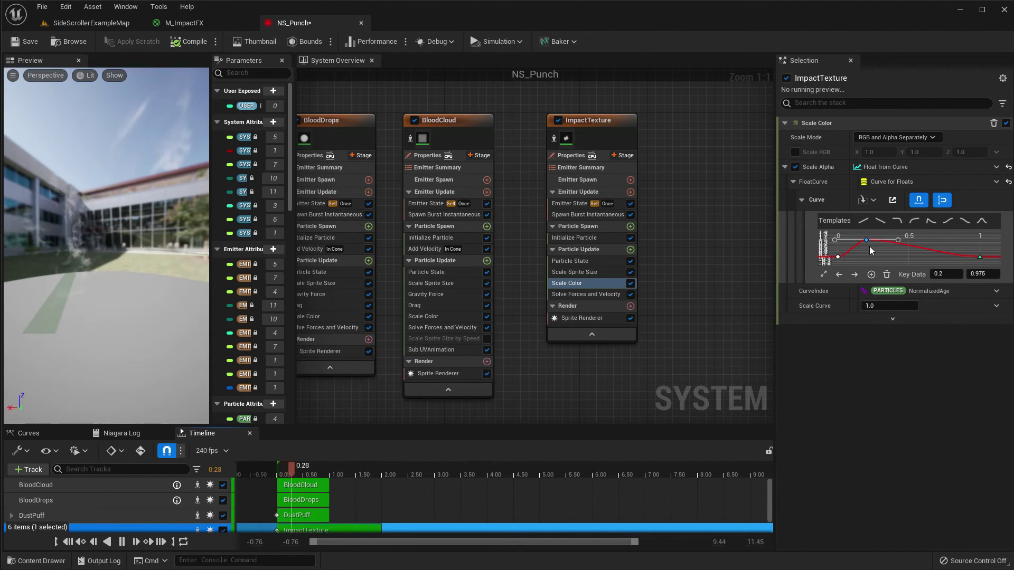
pyautogui.moveTo(866, 241)
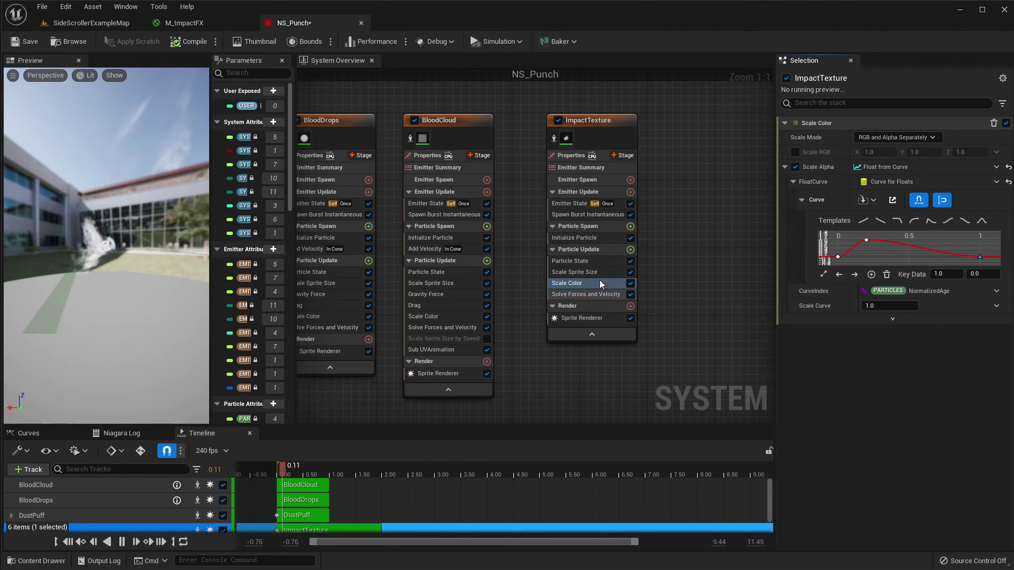
# - Set the value of the end key in ImpactTexture's Scale Sprite Size curve to 6.0
pyautogui.click(581, 272)
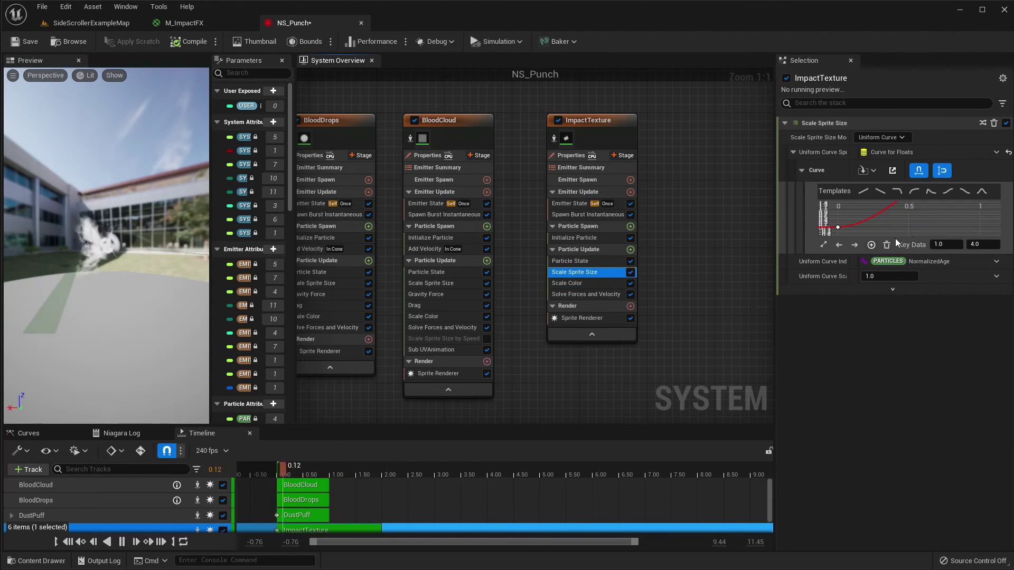
pyautogui.scroll(-6, 912, 225)
pyautogui.scroll(-4, 920, 227)
pyautogui.moveTo(927, 224)
pyautogui.mouseDown(button='right')
pyautogui.moveTo(914, 241)
pyautogui.moveTo(912, 231)
pyautogui.mouseUp(button='right')
pyautogui.click(983, 244)
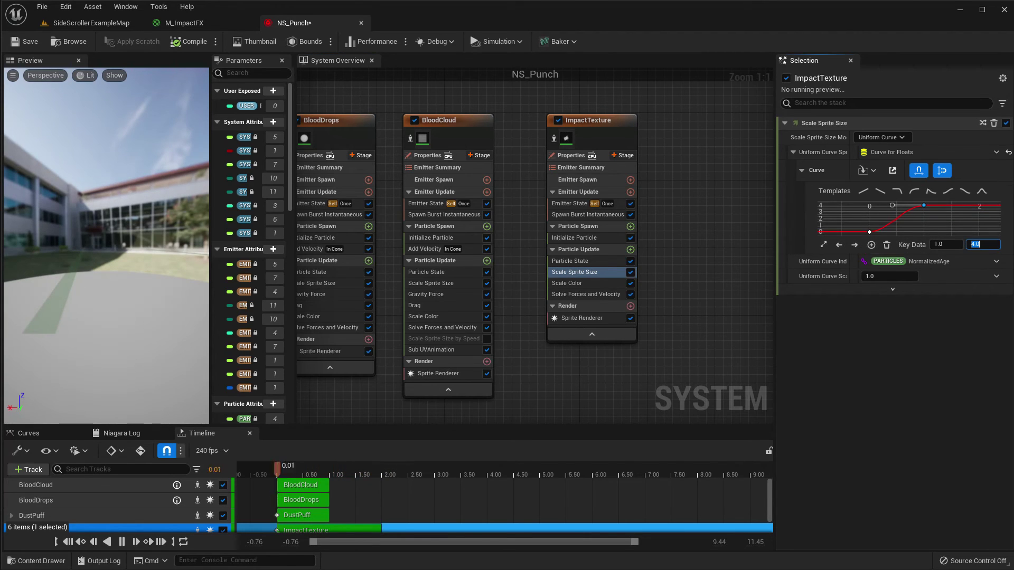
pyautogui.write('6')
pyautogui.press('Return')
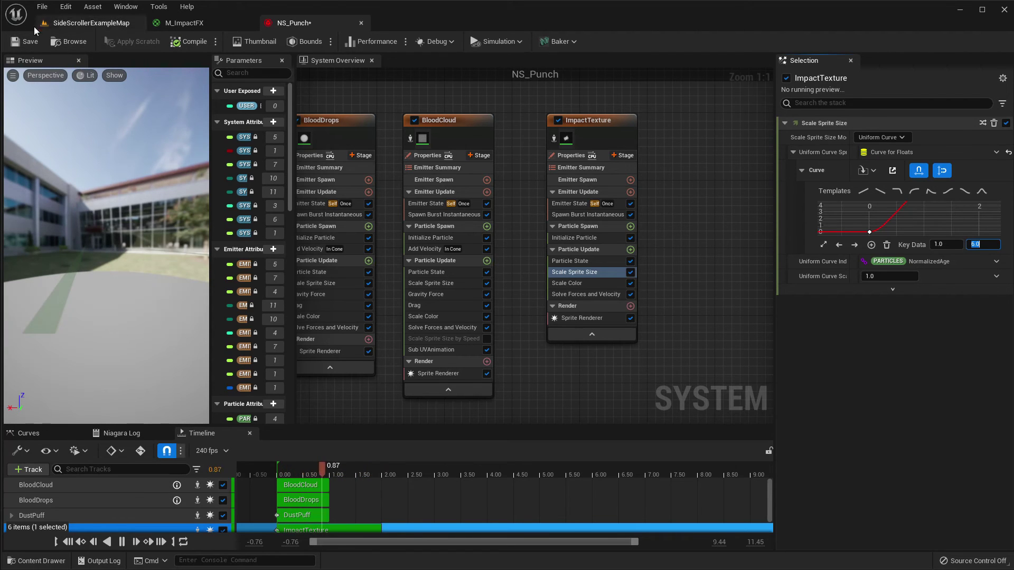
# - Save the NS_Punch system and check the SideScrollerExampleMap level before returning to the Niagara system
pyautogui.click(30, 41)
pyautogui.click(90, 22)
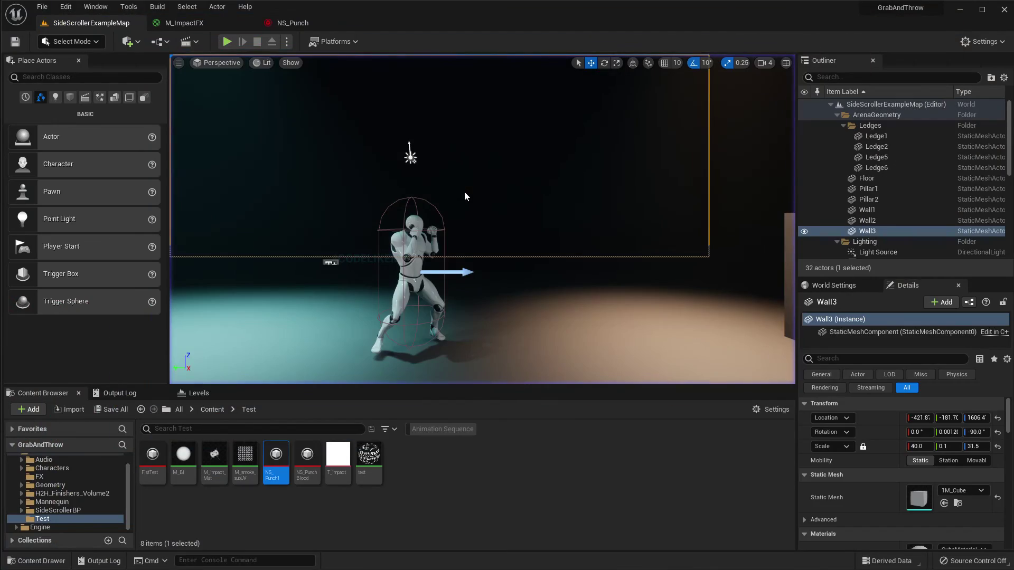
pyautogui.click(293, 23)
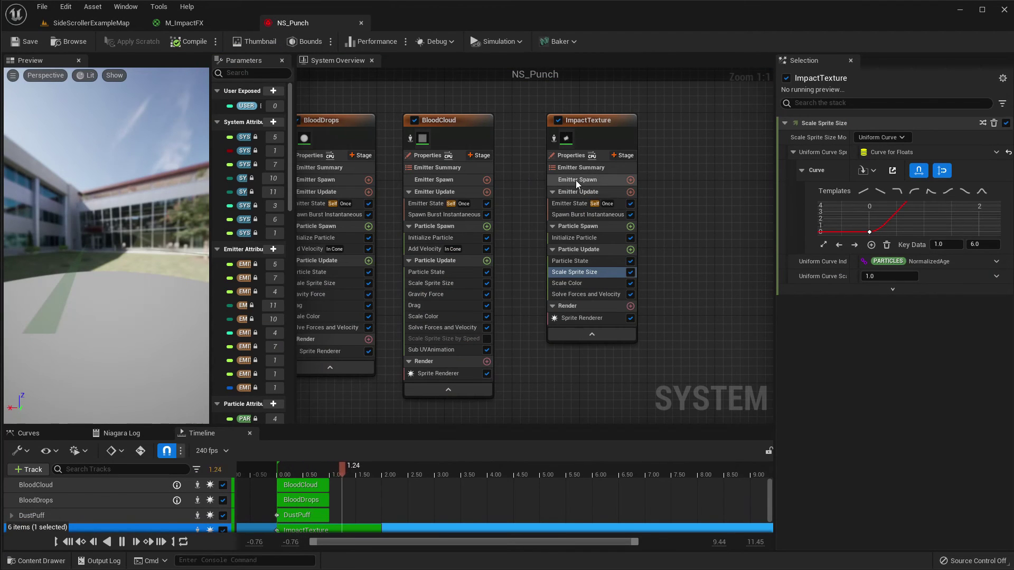
# - Set the maximum lifetime in ImpactTexture's Initialize Particle module to 0.3 and check the level
pyautogui.click(576, 238)
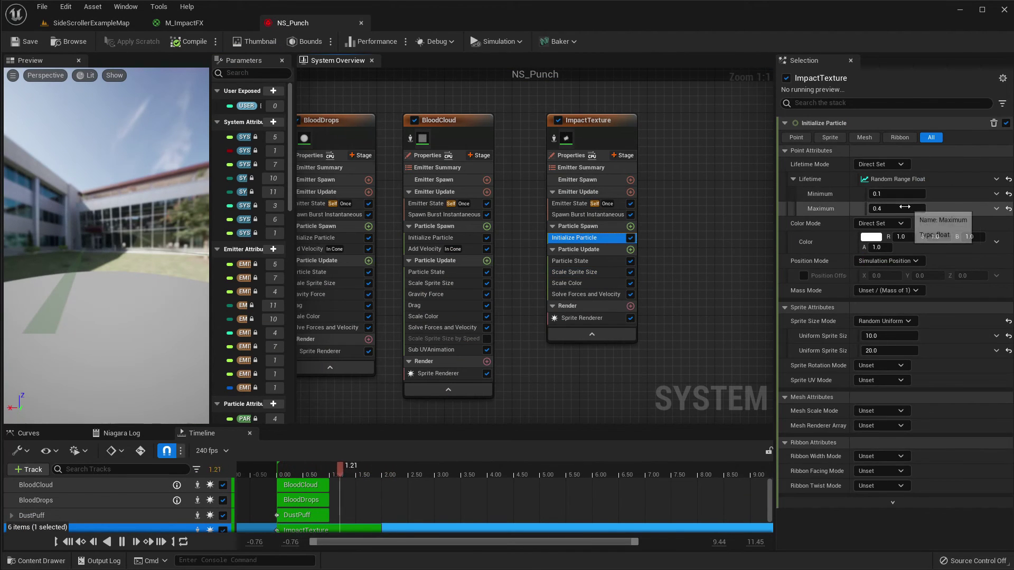
pyautogui.click(904, 207)
pyautogui.press('BackSpace')
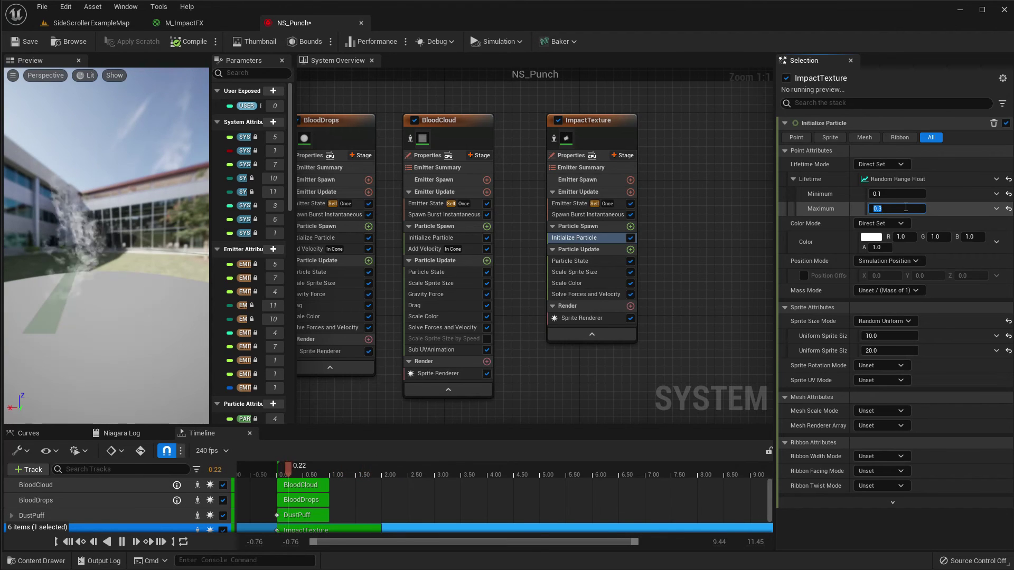
pyautogui.click(90, 22)
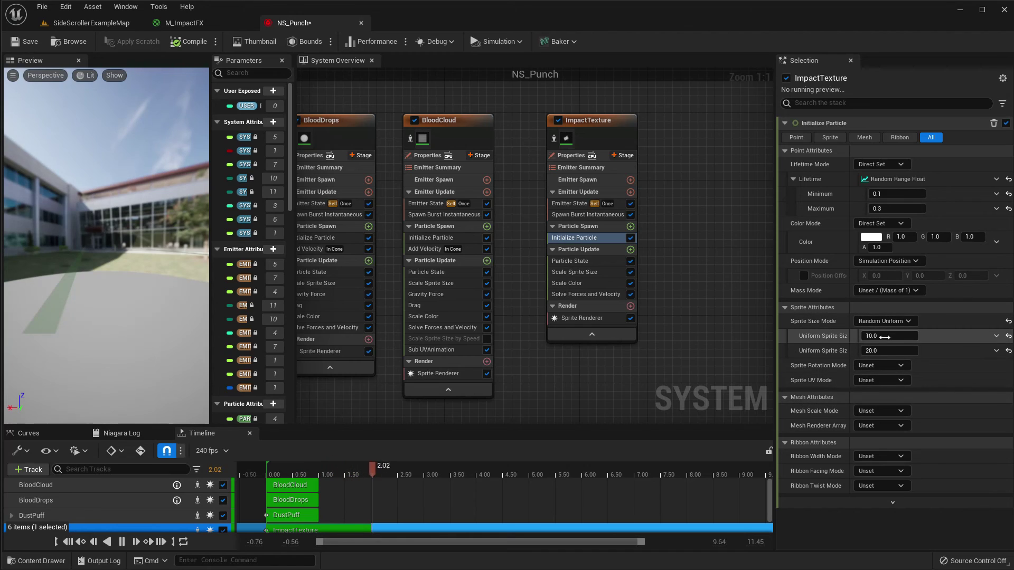
# - Set the value of the end key in ImpactTexture's Scale Sprite Size curve to 8.0
pyautogui.click(579, 273)
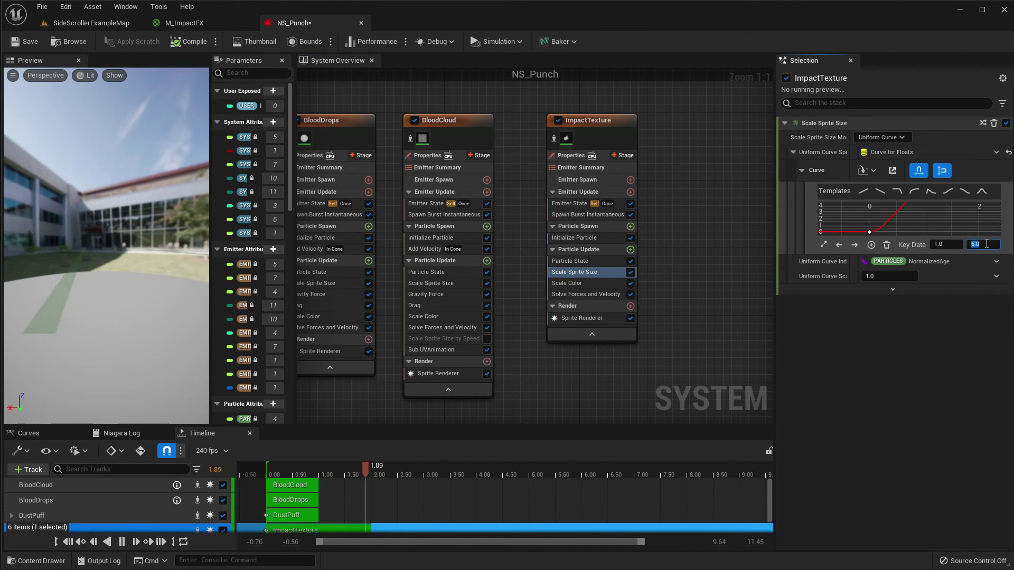
pyautogui.click(986, 244)
pyautogui.write('8')
pyautogui.press('Return')
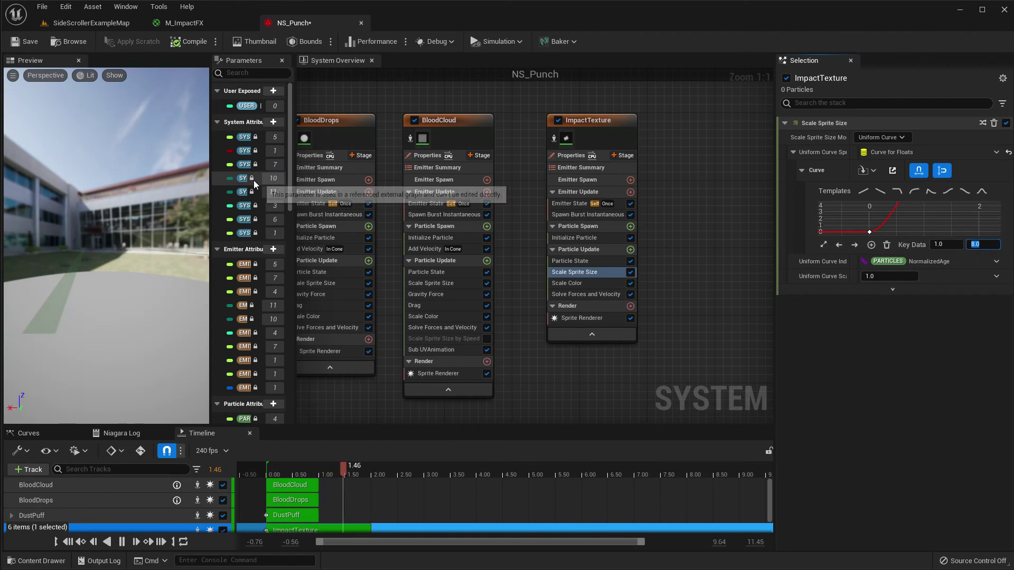
# - Play the SideScrollerExampleMap level in a full-screen viewport to test the punch impact effect
pyautogui.click(69, 24)
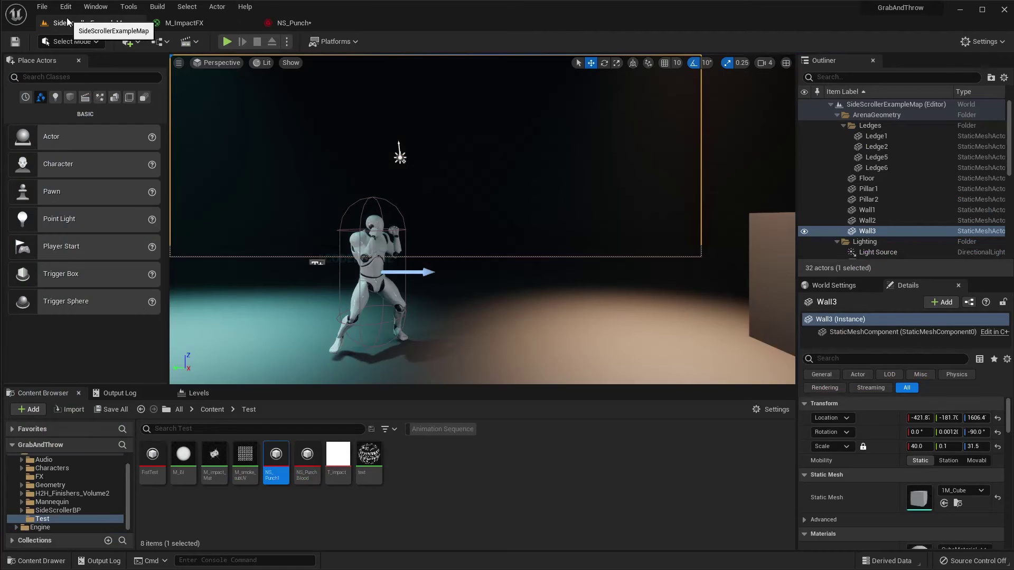
pyautogui.moveTo(466, 216); pyautogui.dragTo(446, 213, button='right')
pyautogui.press('F11')
pyautogui.hotkey('alt', 'p')
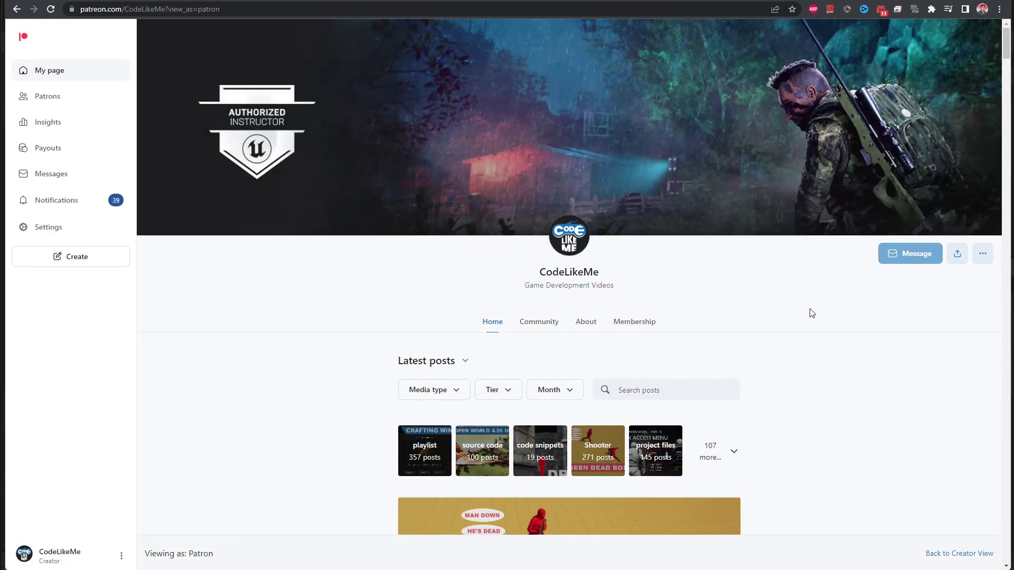
# - Look through the posts on the CodeLikeMe Patreon page in the browser, down to the Hand to Hand Combat episodes
pyautogui.scroll(-15, 811, 313)
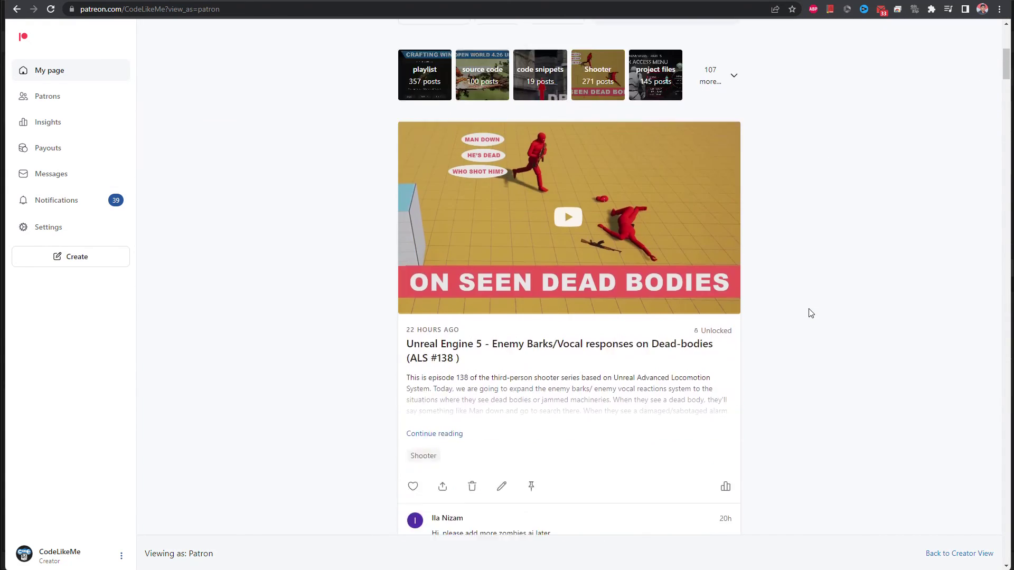
pyautogui.scroll(-20, 811, 314)
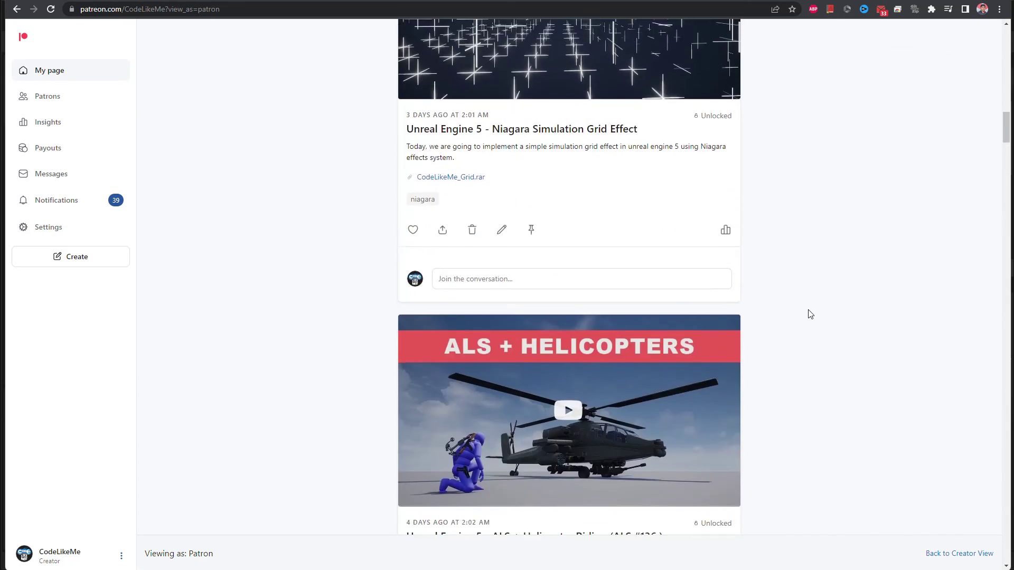
pyautogui.scroll(-20, 812, 322)
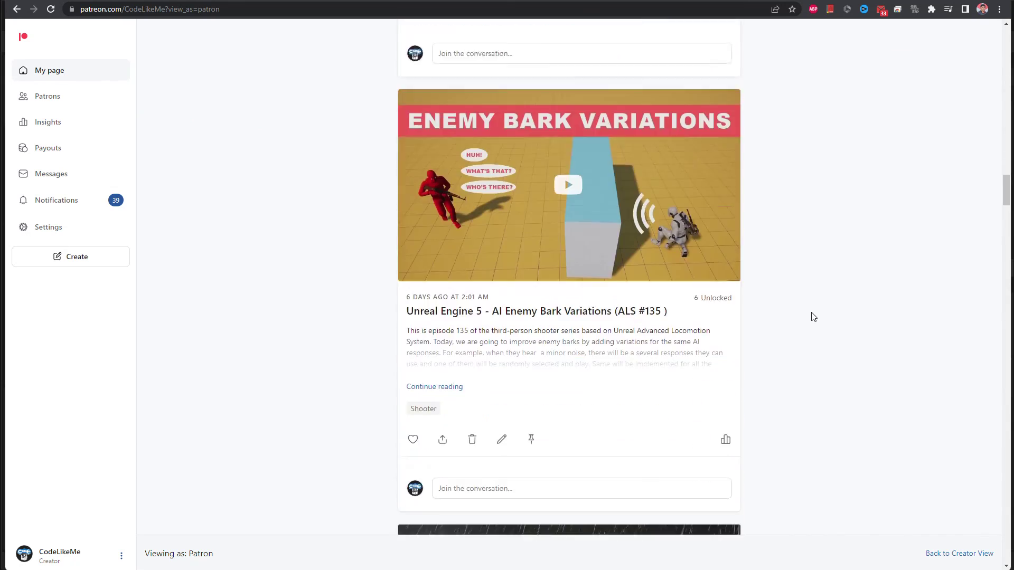
pyautogui.scroll(-20, 814, 320)
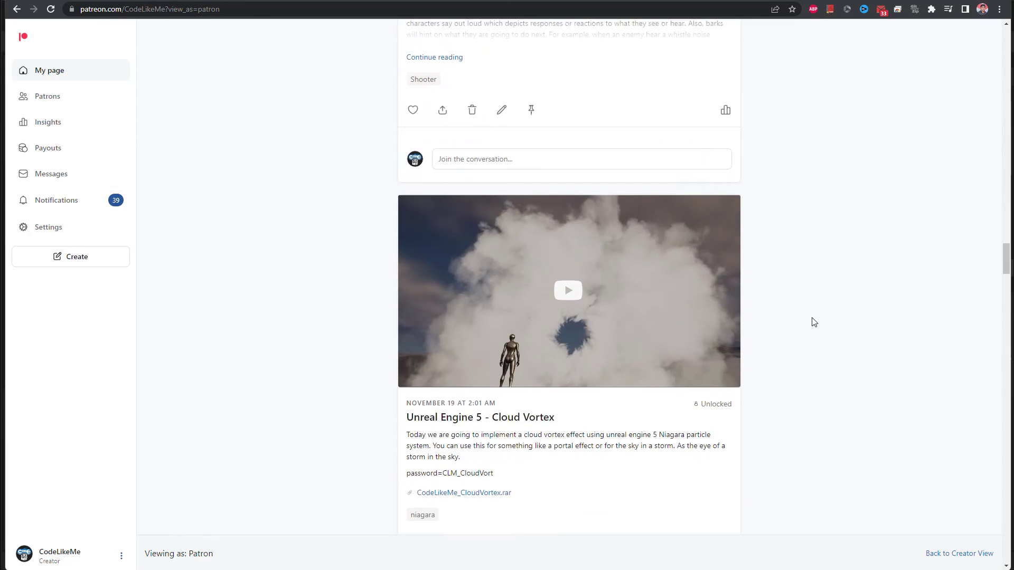
pyautogui.scroll(-20, 815, 325)
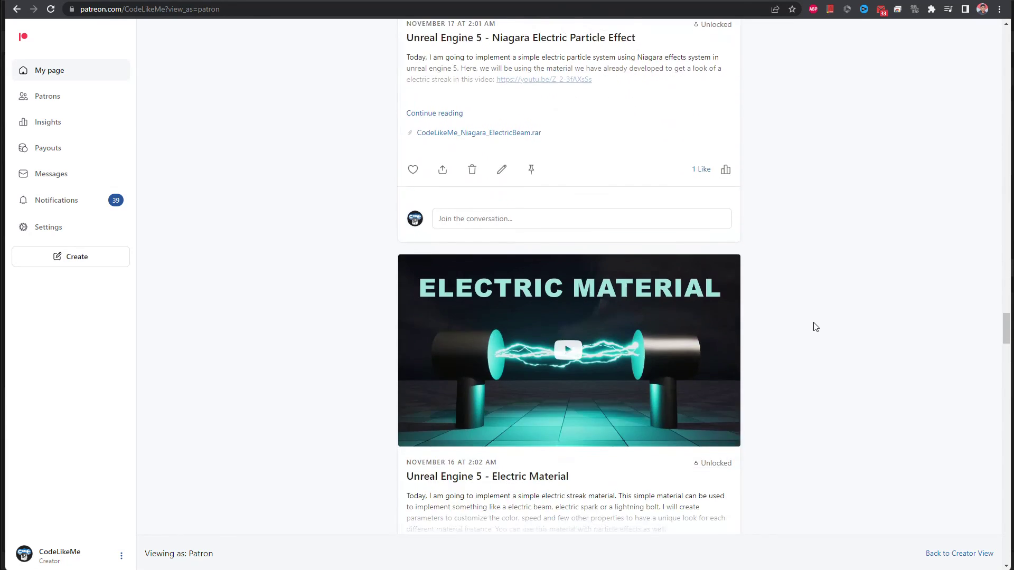
pyautogui.scroll(-20, 815, 319)
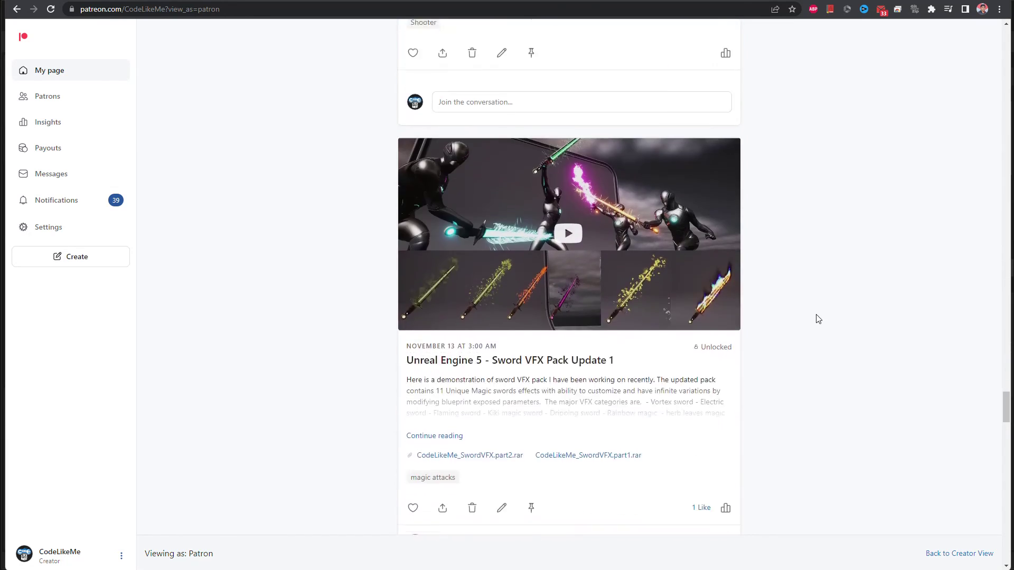
pyautogui.scroll(-15, 818, 322)
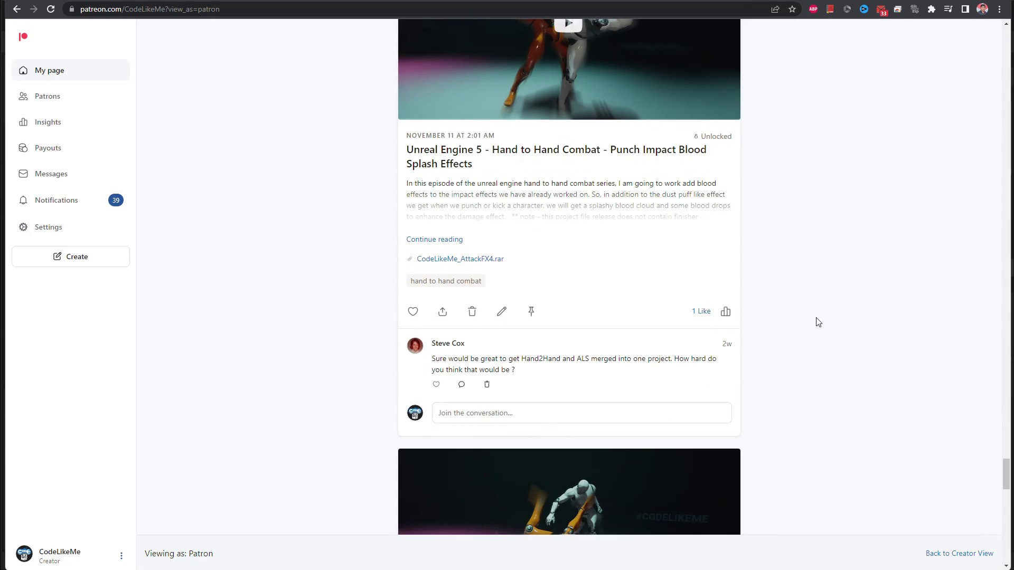
pyautogui.scroll(-5, 818, 323)
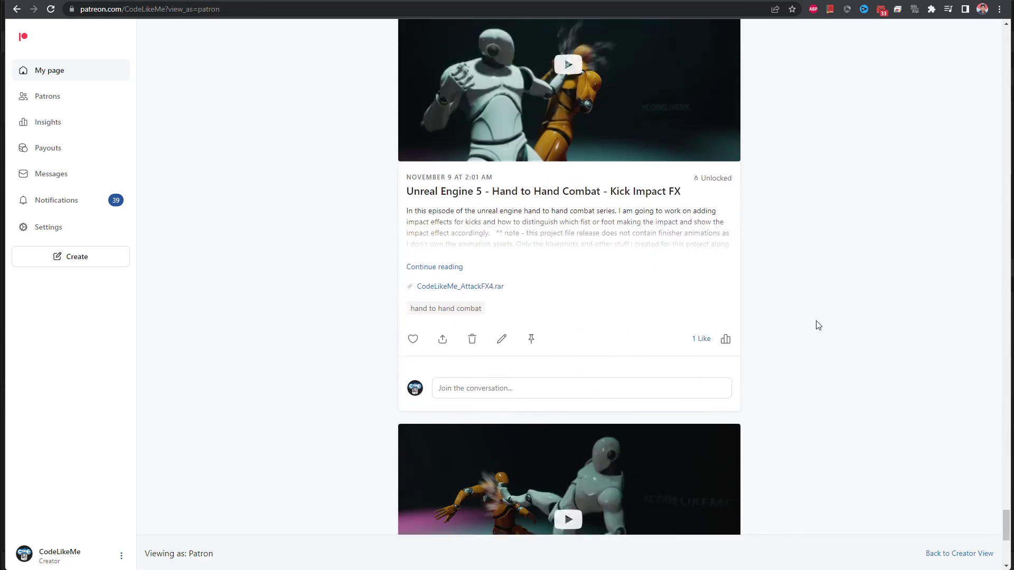